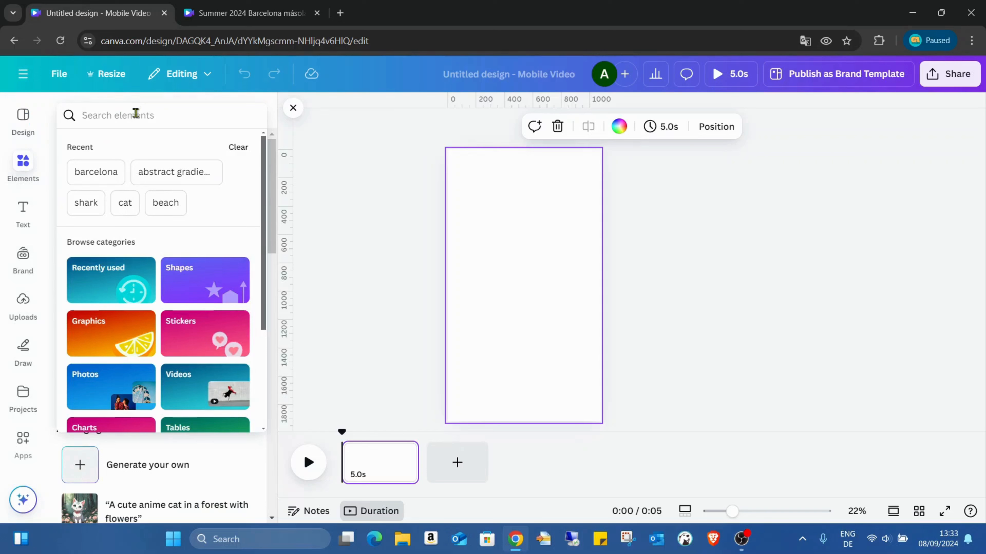
# - Find an orange and yellow photo among the "abstract gradient background" results and set it as the page background
pyautogui.click(178, 178)
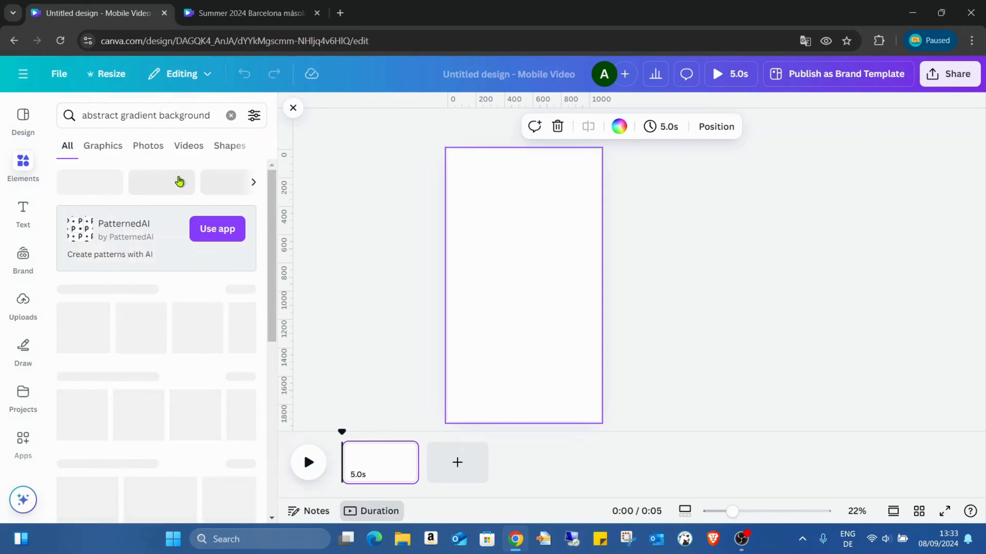
pyautogui.click(142, 146)
pyautogui.scroll(-2, 227, 260)
pyautogui.scroll(-10, 227, 259)
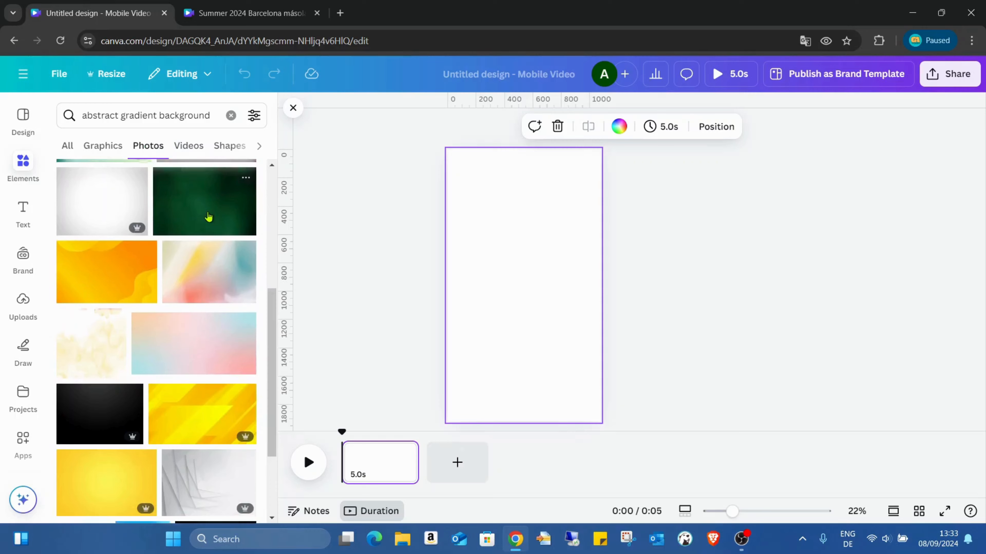
pyautogui.scroll(-12, 219, 229)
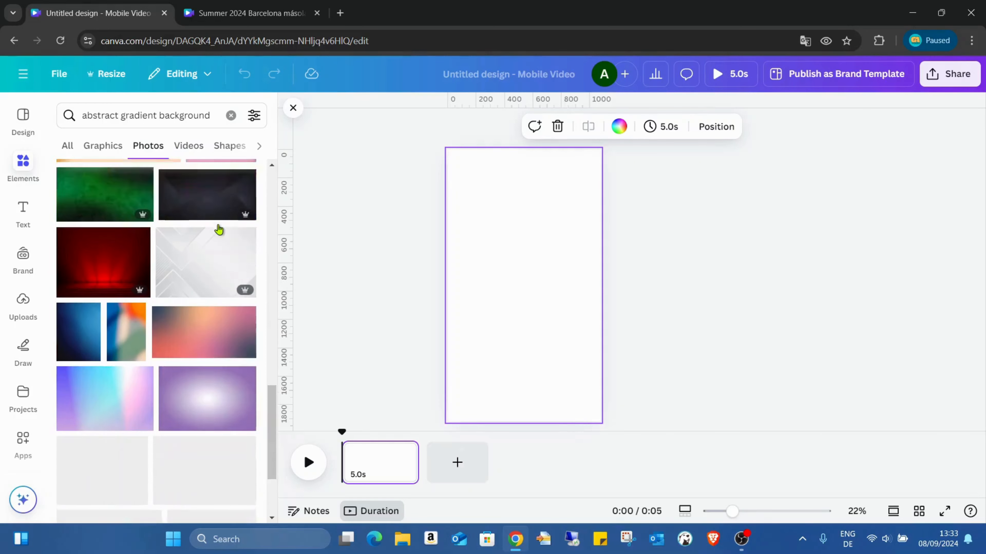
pyautogui.scroll(-10, 219, 230)
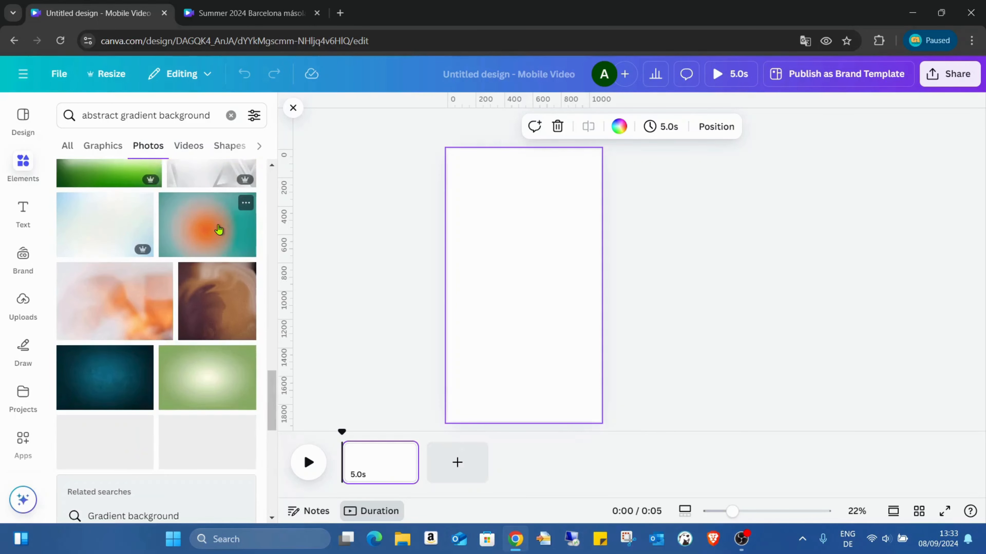
pyautogui.scroll(-6, 216, 247)
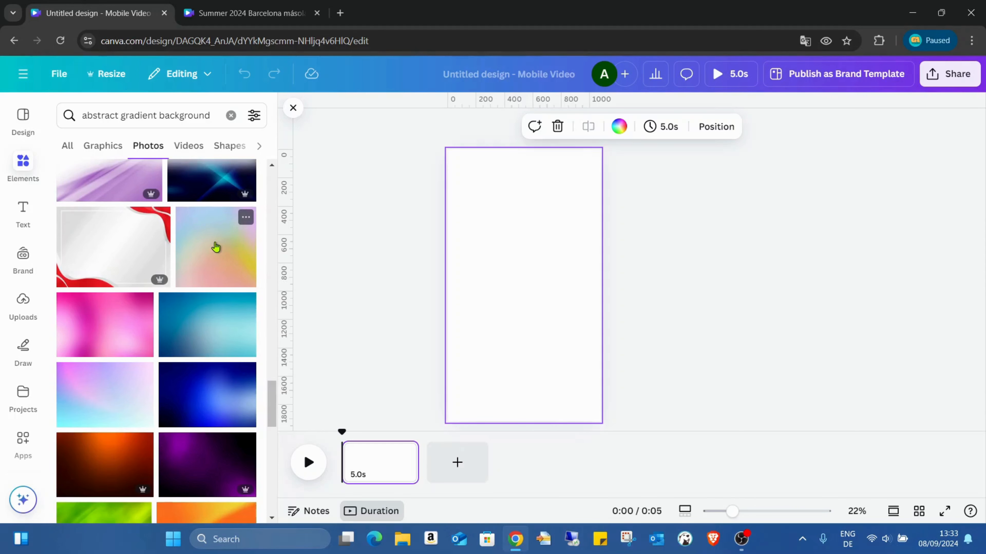
pyautogui.scroll(-5, 216, 247)
pyautogui.scroll(-2, 217, 245)
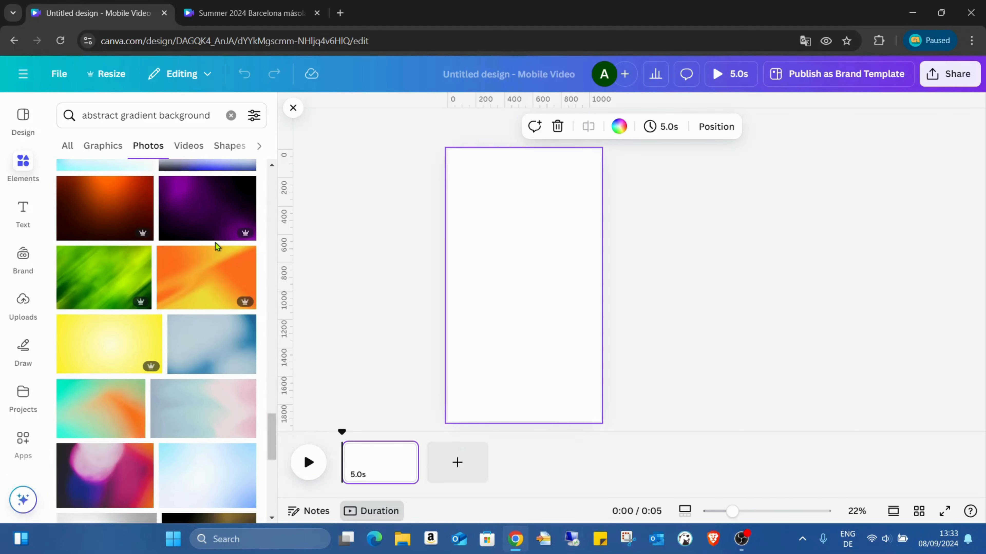
pyautogui.click(208, 282)
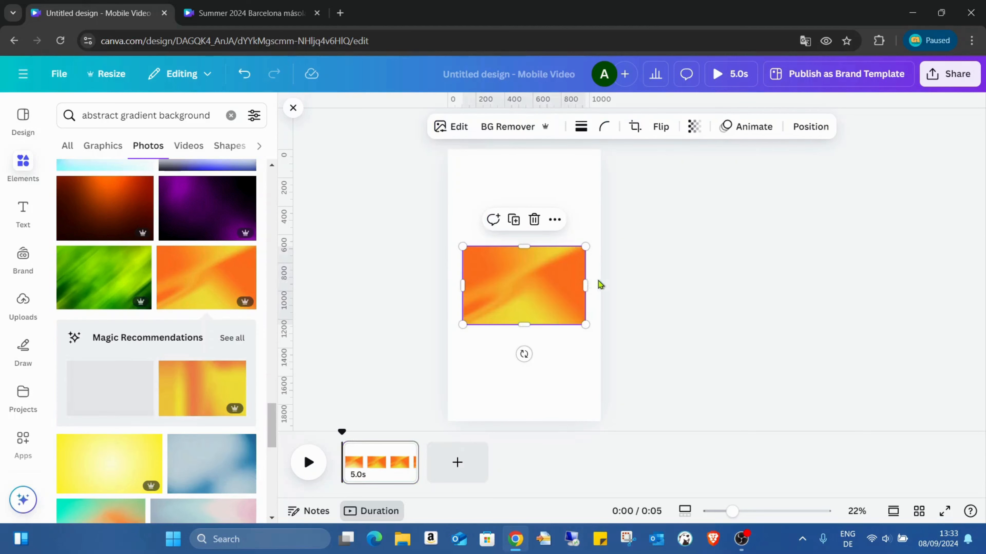
pyautogui.rightClick(530, 294)
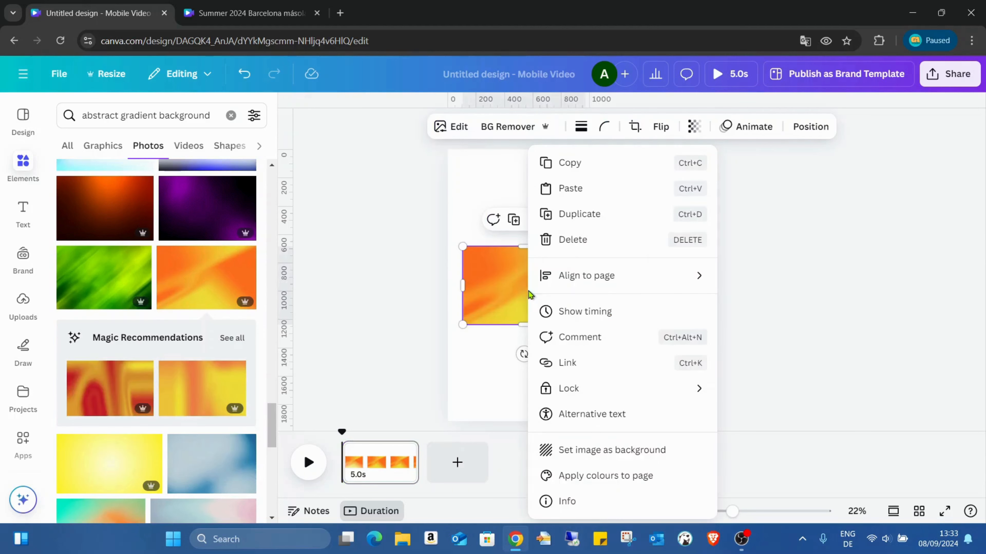
pyautogui.click(611, 451)
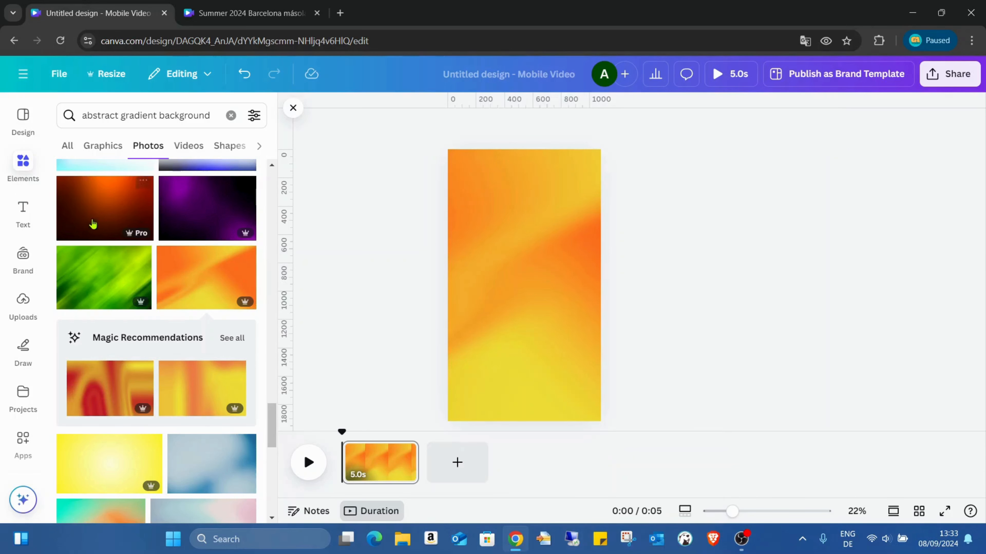
# - Clear the element search and add a square frame to the page
pyautogui.scroll(-5, 95, 235)
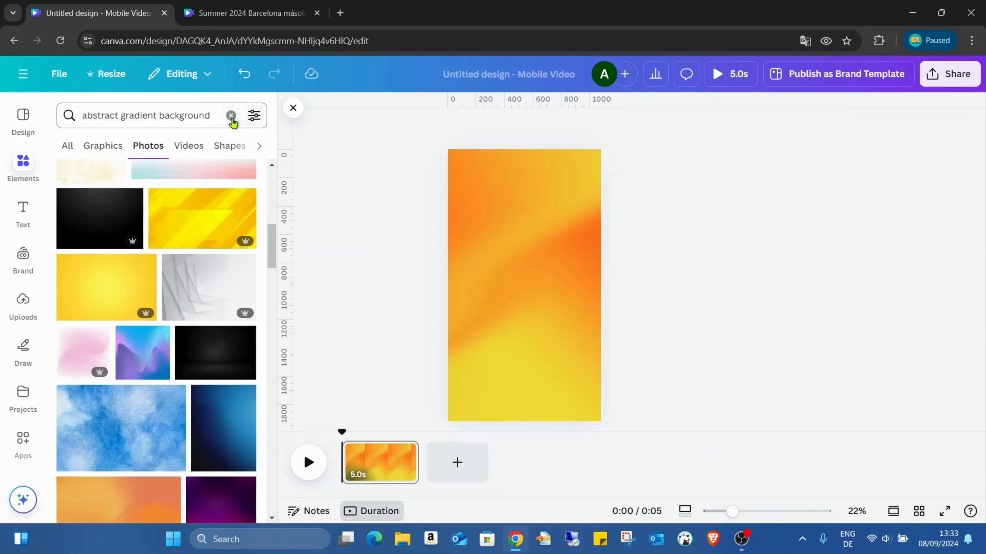
pyautogui.click(232, 115)
pyautogui.scroll(-15, 196, 281)
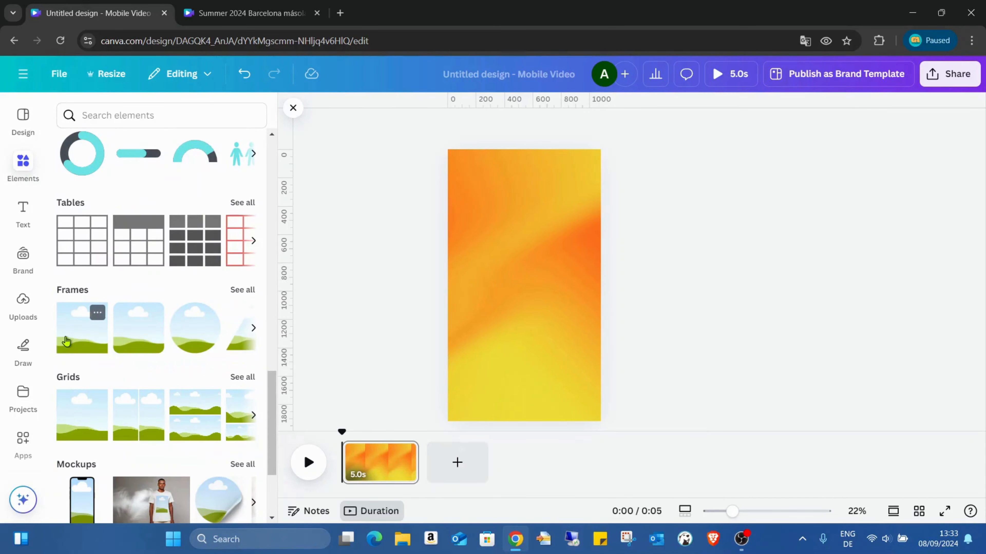
pyautogui.click(76, 335)
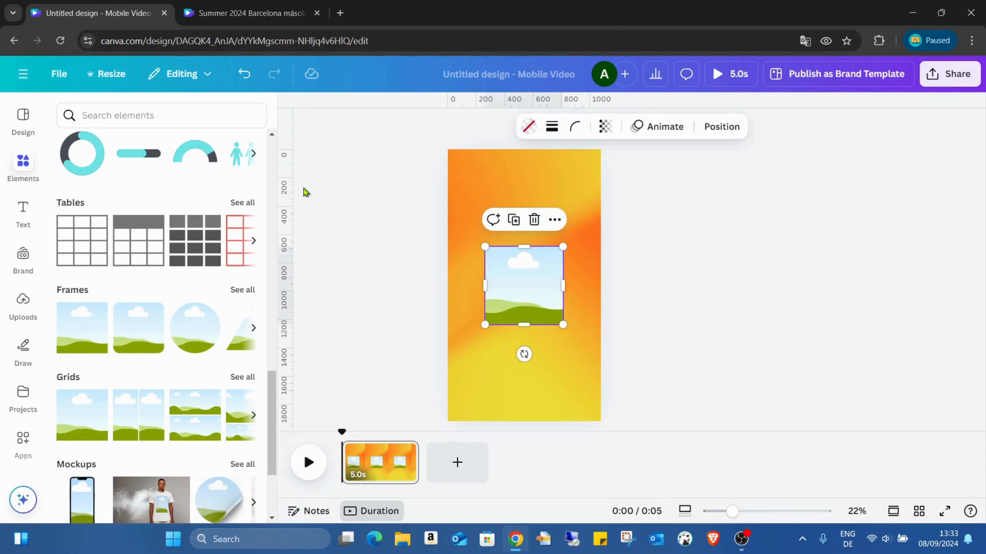
# - Place vertical guides about 110 px inside both side edges of the page and check the rulers and guides setting
pyautogui.moveTo(286, 221); pyautogui.dragTo(463, 219)
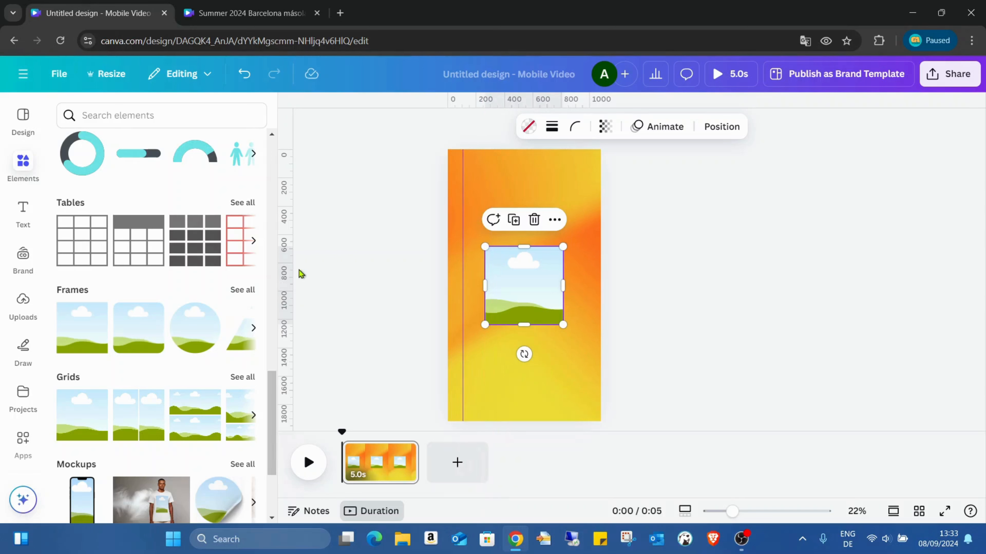
pyautogui.moveTo(287, 268); pyautogui.dragTo(588, 292)
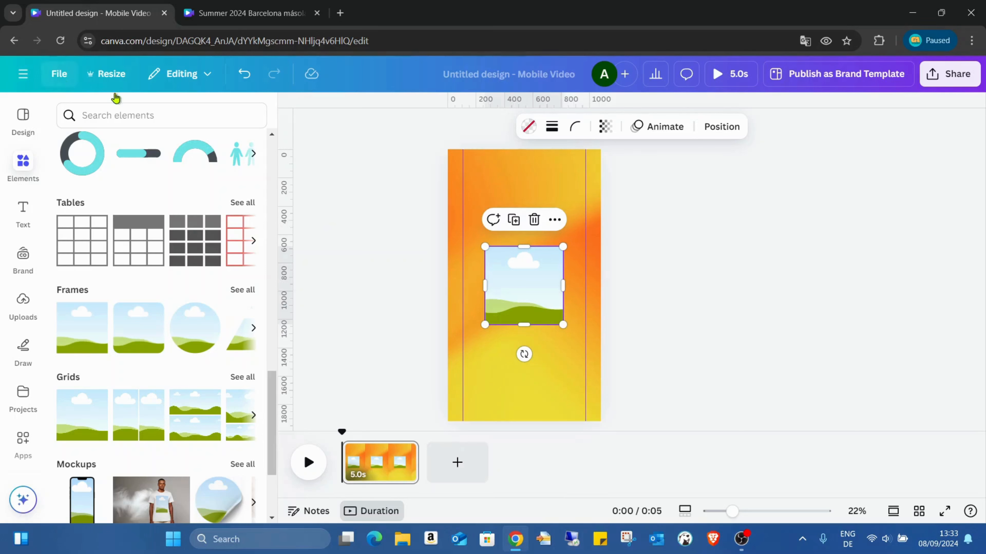
pyautogui.click(63, 75)
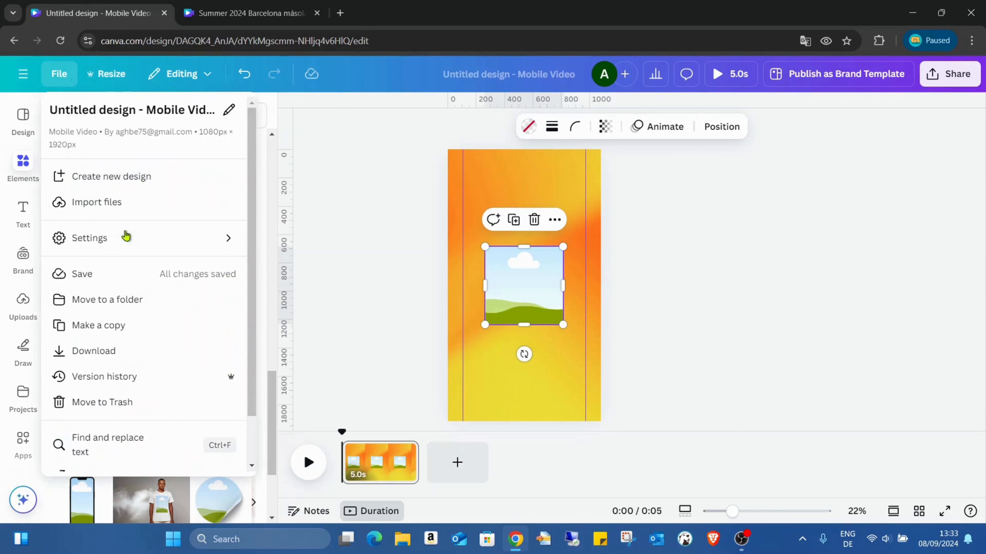
pyautogui.moveTo(156, 245)
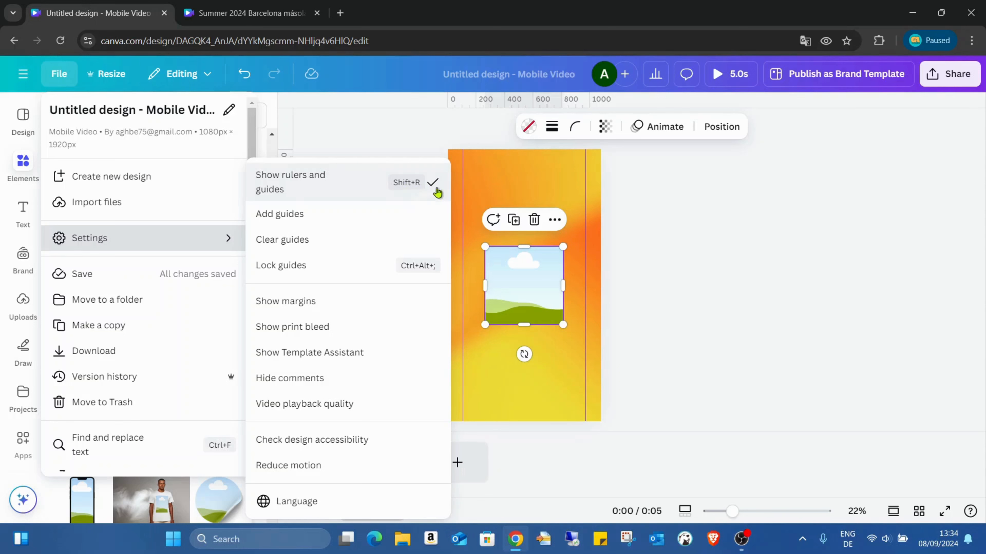
pyautogui.click(543, 192)
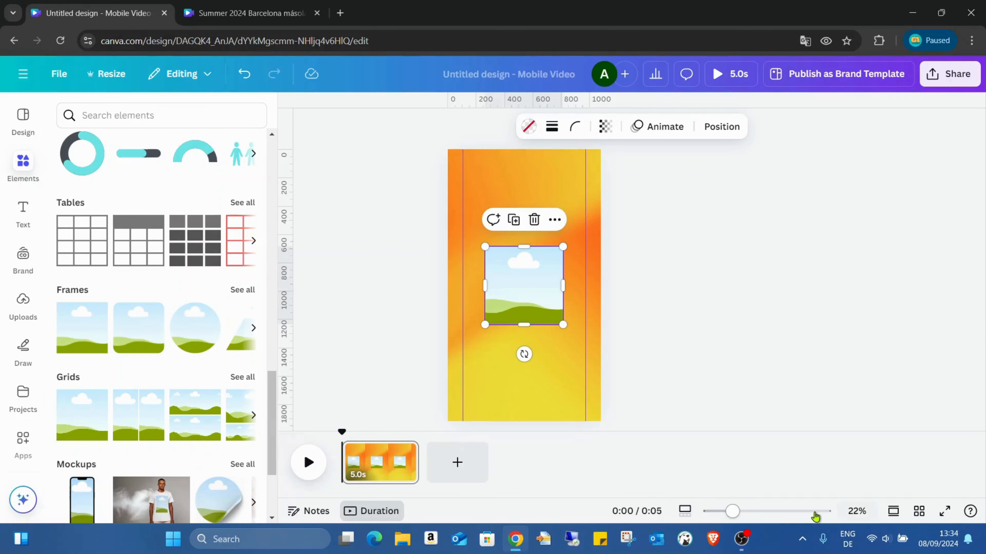
# - Move the frame against the left guide near the page's top edge and shrink it to about 388 px square
pyautogui.moveTo(732, 512); pyautogui.dragTo(757, 512)
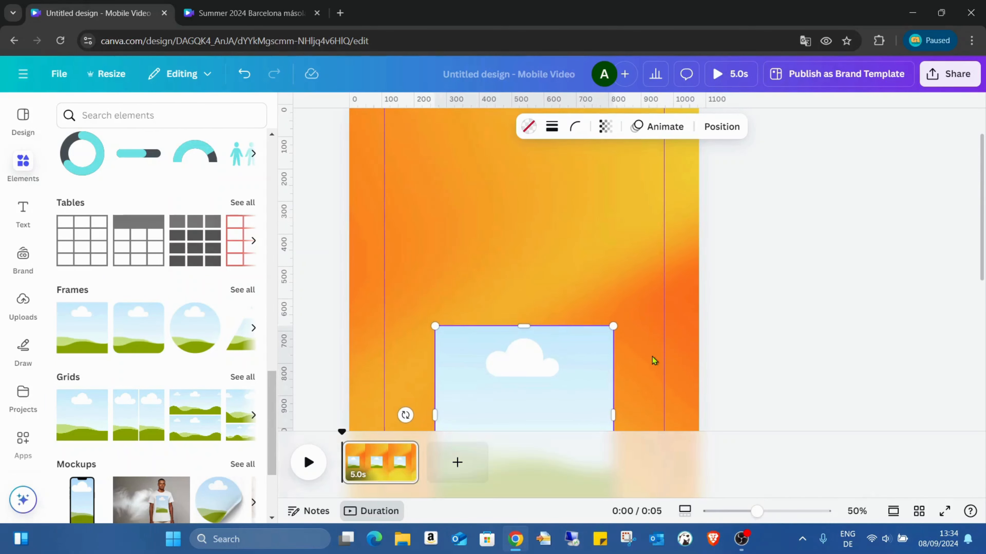
pyautogui.moveTo(566, 367); pyautogui.dragTo(533, 210)
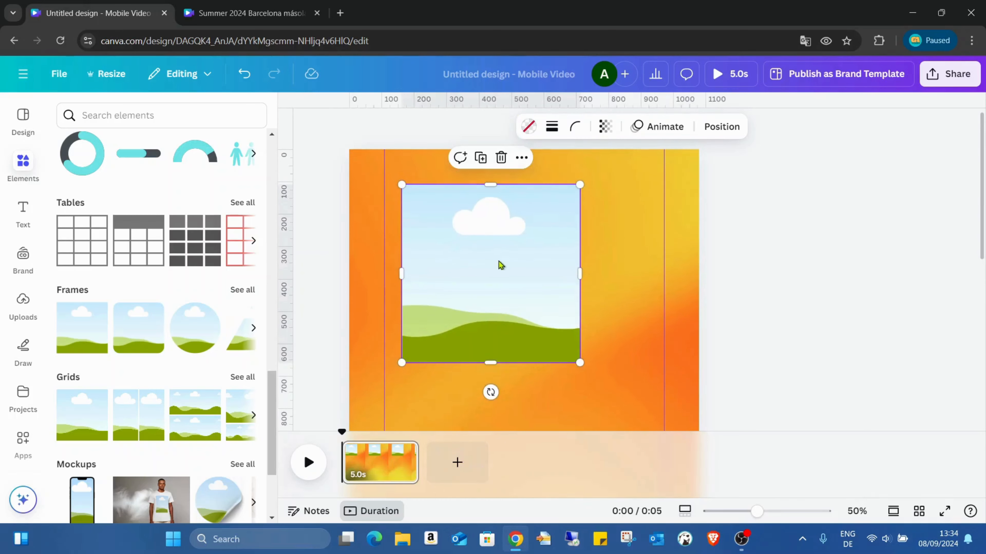
pyautogui.moveTo(500, 265); pyautogui.dragTo(480, 235)
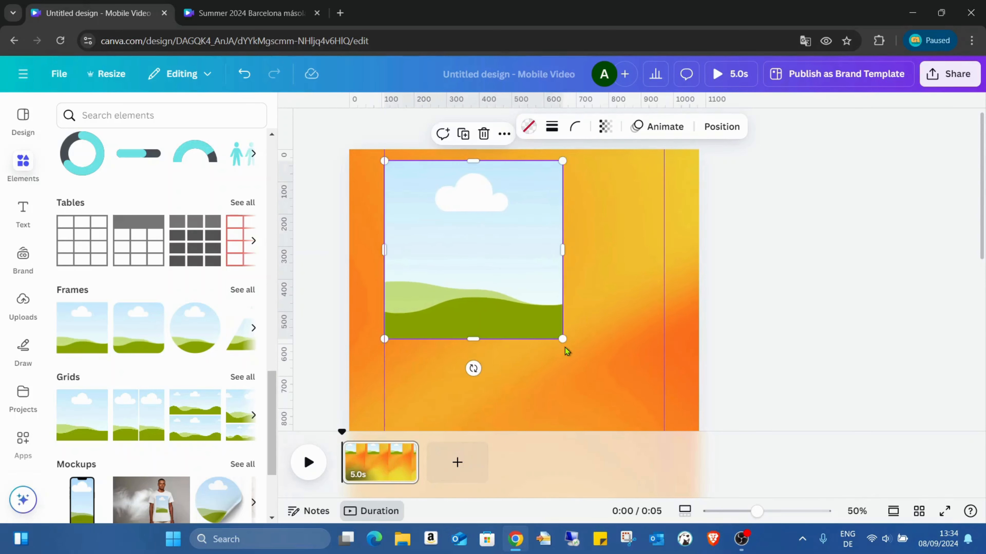
pyautogui.moveTo(562, 339); pyautogui.dragTo(510, 286)
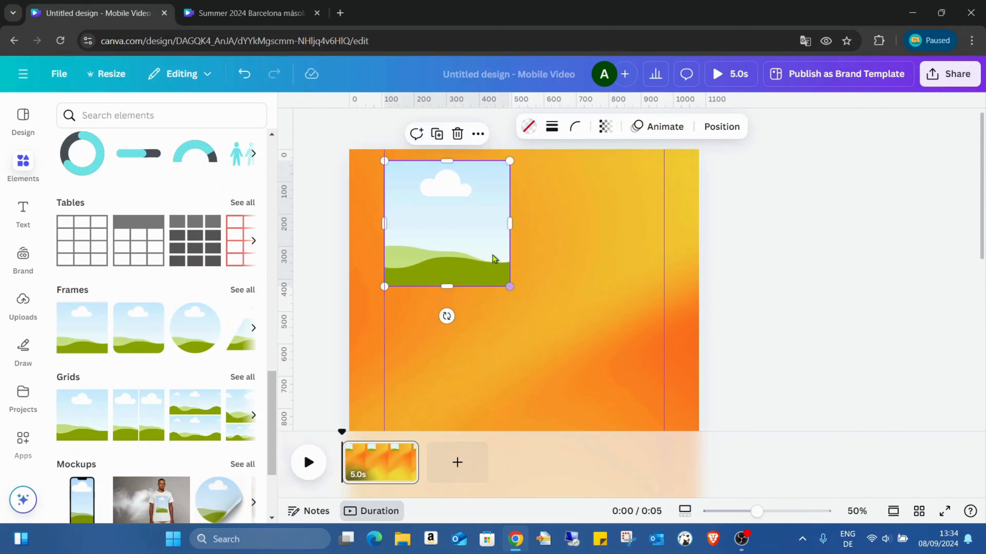
# - Duplicate the frame and align the copy with the right guide in the same row
pyautogui.click(437, 134)
pyautogui.moveTo(462, 200); pyautogui.dragTo(612, 224)
pyautogui.click(543, 319)
# - Duplicate both frames together and place the copies directly below as a second row
pyautogui.moveTo(560, 331); pyautogui.dragTo(434, 232)
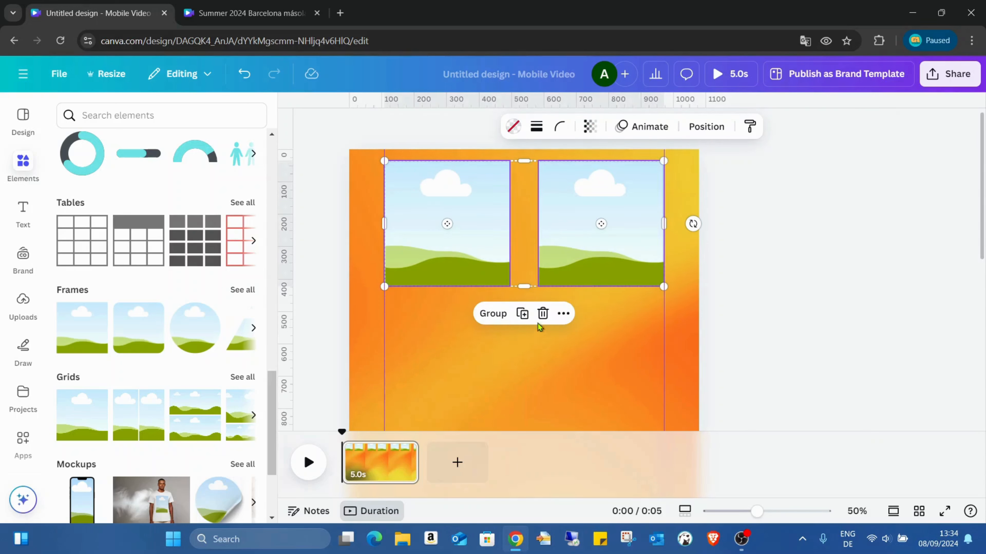
pyautogui.click(521, 314)
pyautogui.moveTo(592, 221); pyautogui.dragTo(587, 353)
pyautogui.scroll(-3, 613, 314)
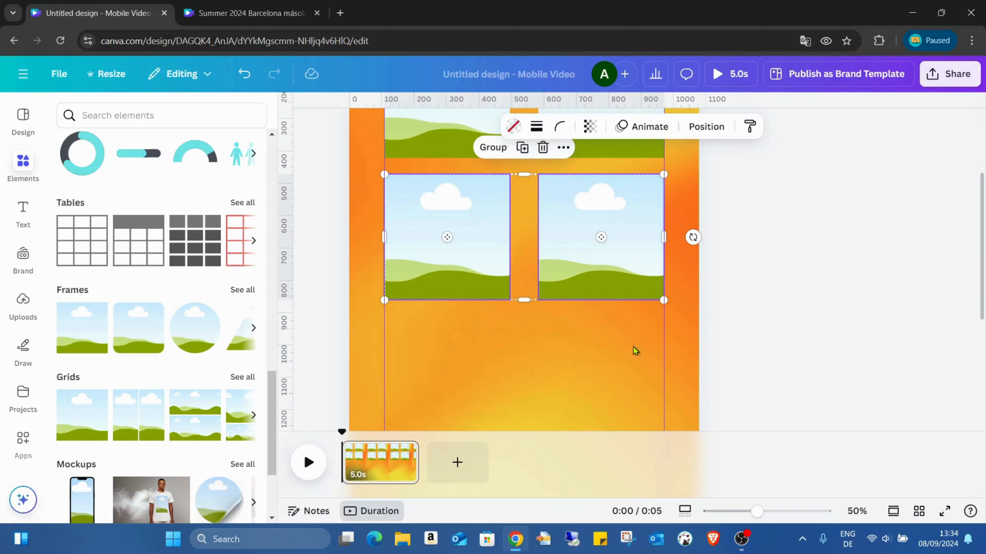
# - Duplicate the four frames and place the copies below them as the third and fourth rows
pyautogui.scroll(-5, 635, 350)
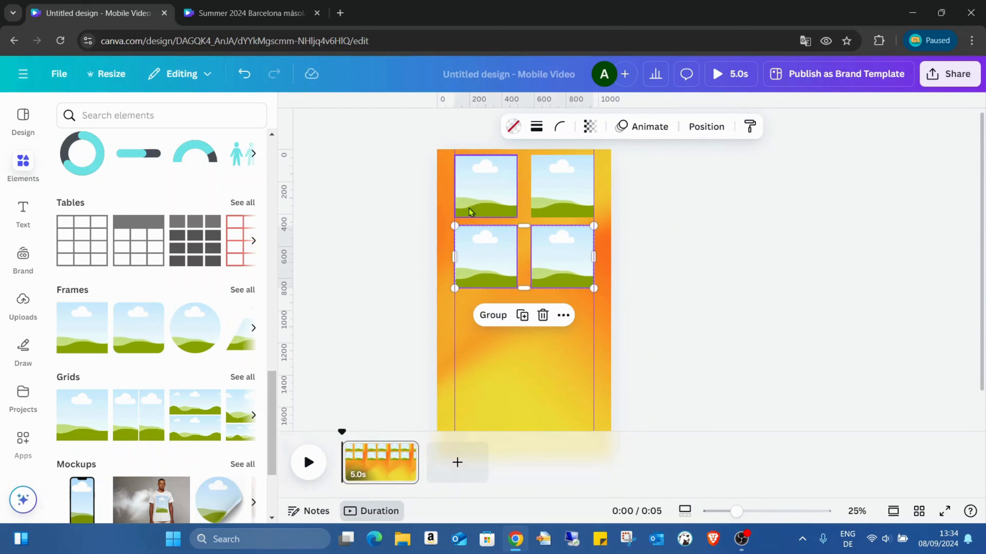
pyautogui.moveTo(446, 168); pyautogui.dragTo(586, 328)
pyautogui.click(522, 311)
pyautogui.moveTo(546, 220); pyautogui.dragTo(554, 328)
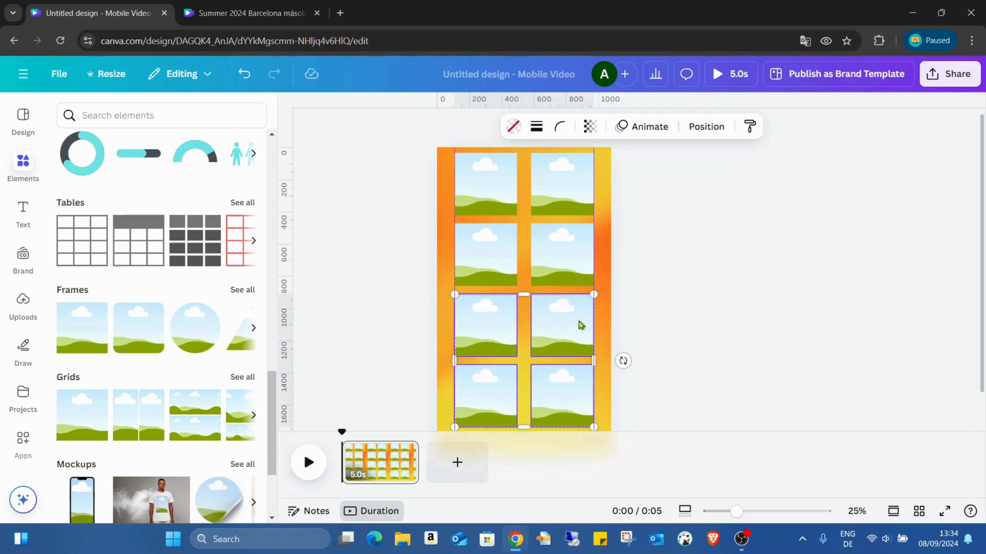
pyautogui.scroll(-1, 581, 319)
pyautogui.scroll(1, 574, 272)
pyautogui.scroll(-1, 574, 218)
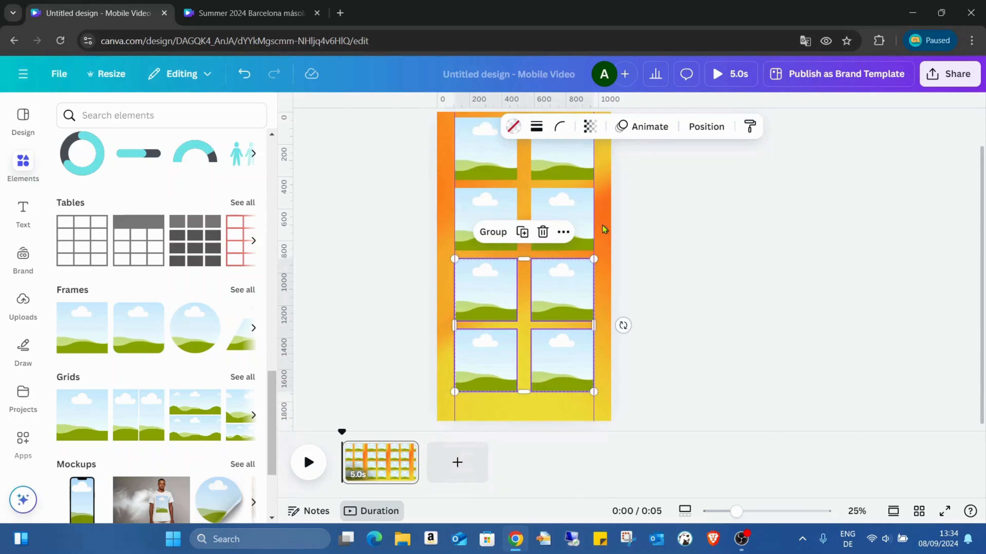
# - Move the bottom row of two frames straight down, close to the page's bottom edge
pyautogui.click(610, 229)
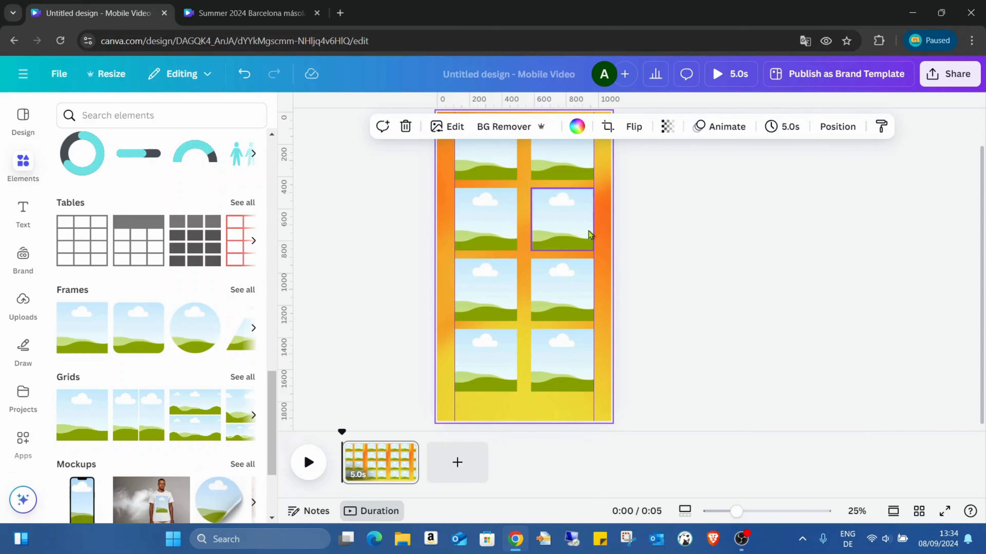
pyautogui.scroll(1, 590, 271)
pyautogui.scroll(-1, 591, 288)
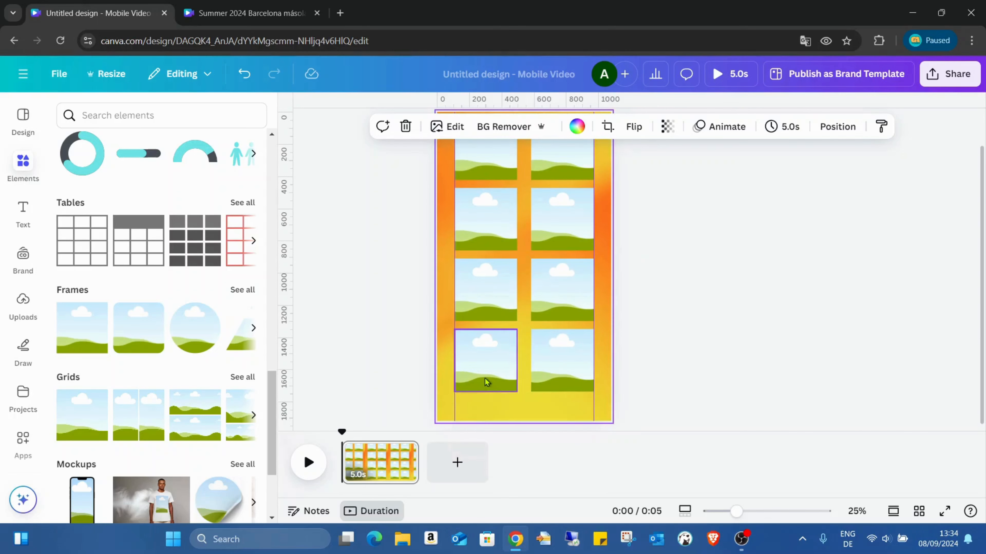
pyautogui.moveTo(446, 352); pyautogui.dragTo(570, 369)
pyautogui.click(433, 287)
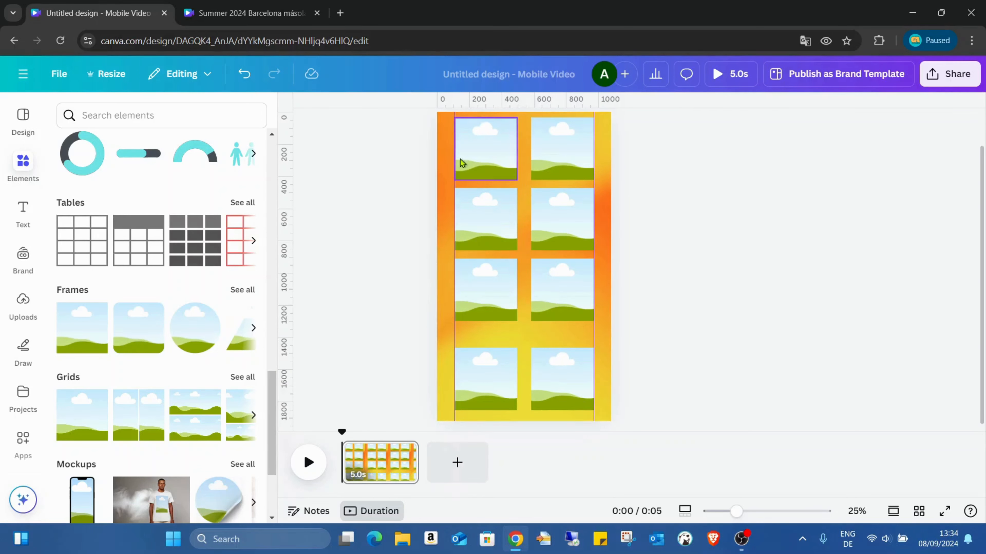
# - Space all eight frames evenly between the top and bottom rows with Tidy up
pyautogui.moveTo(443, 155); pyautogui.dragTo(600, 388)
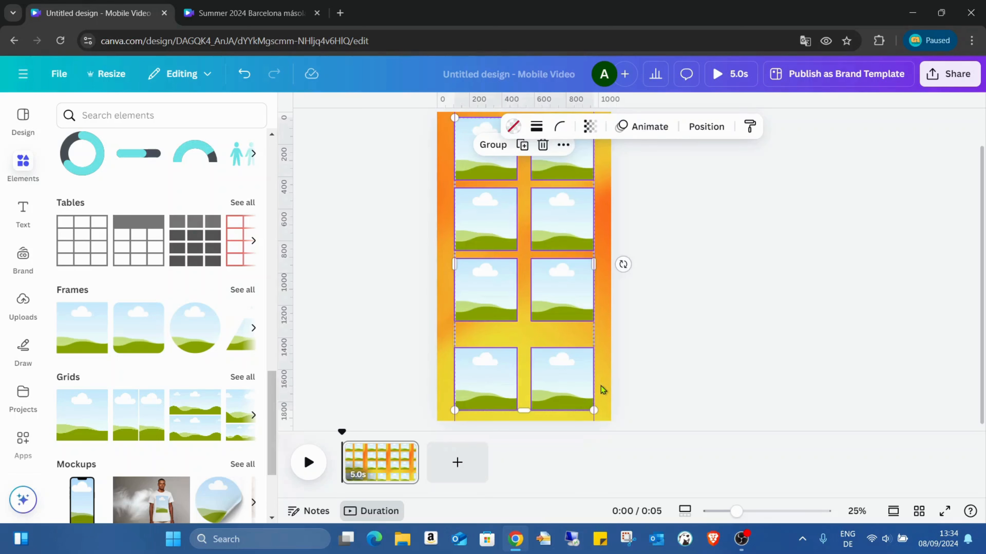
pyautogui.click(705, 127)
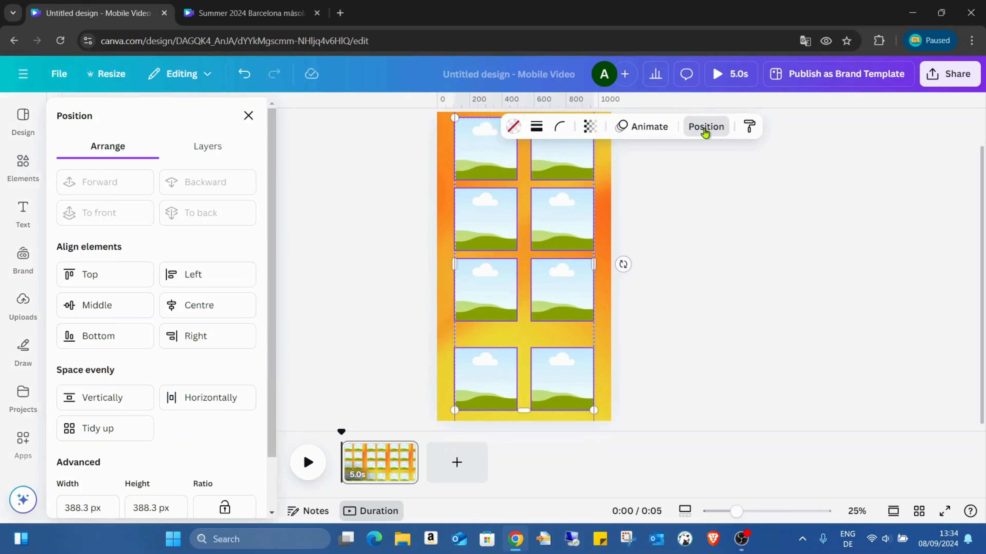
pyautogui.click(103, 439)
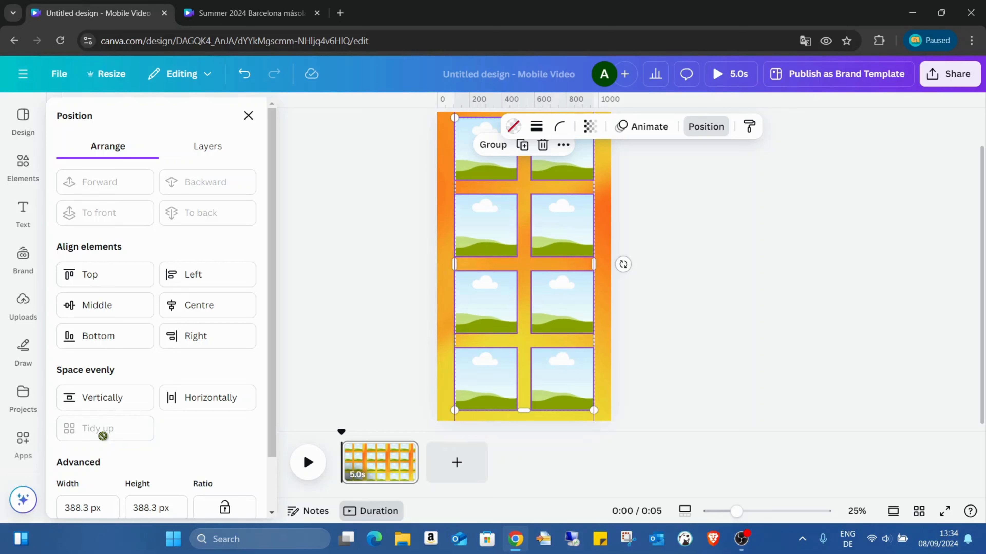
pyautogui.click(601, 325)
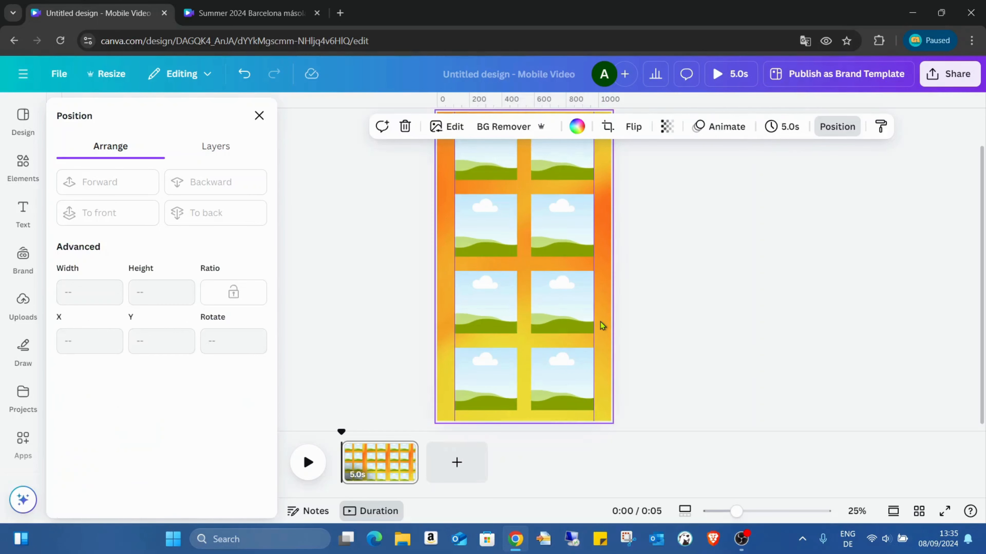
pyautogui.scroll(1, 728, 263)
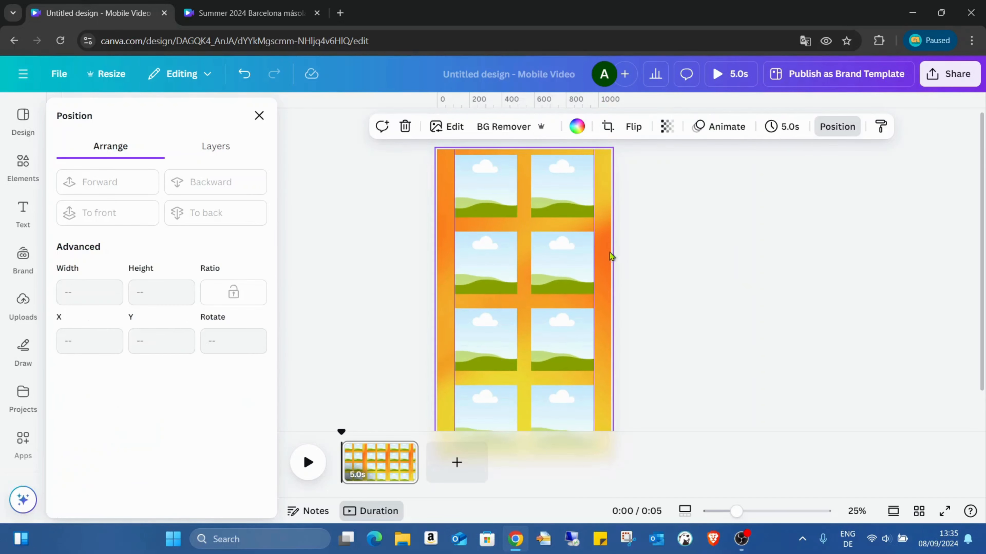
pyautogui.scroll(-1, 586, 202)
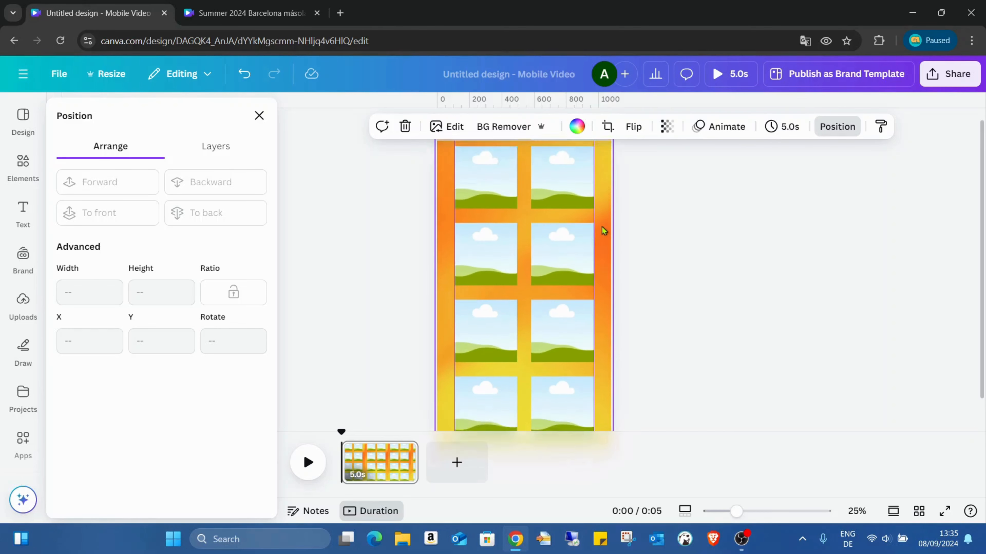
# - Duplicate the page with the eight-frame grid
pyautogui.scroll(2, 612, 214)
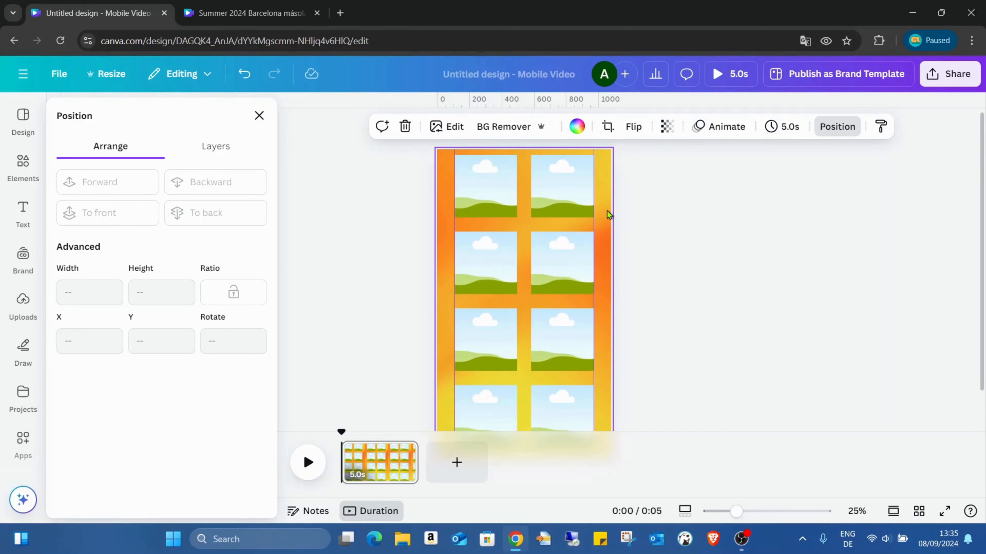
pyautogui.scroll(-1, 607, 210)
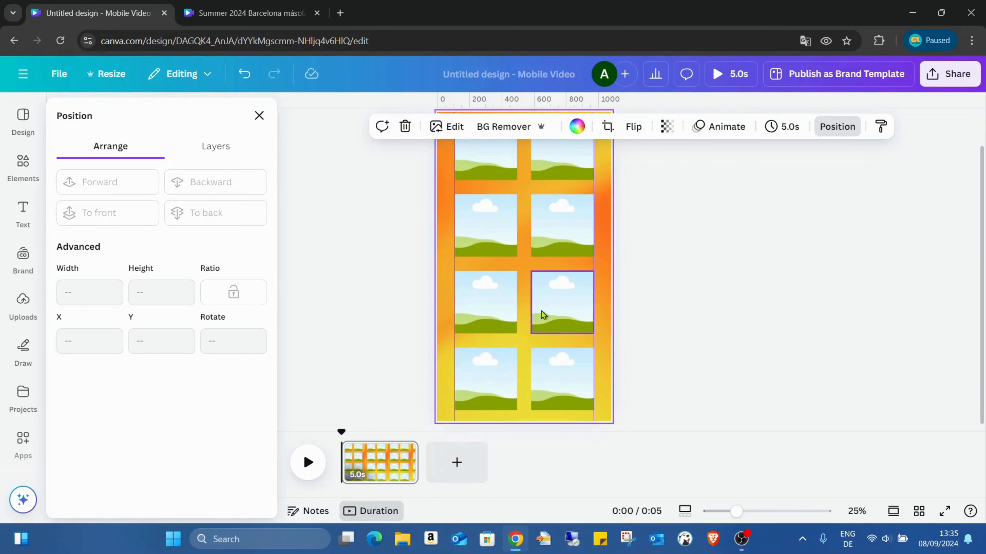
pyautogui.rightClick(386, 472)
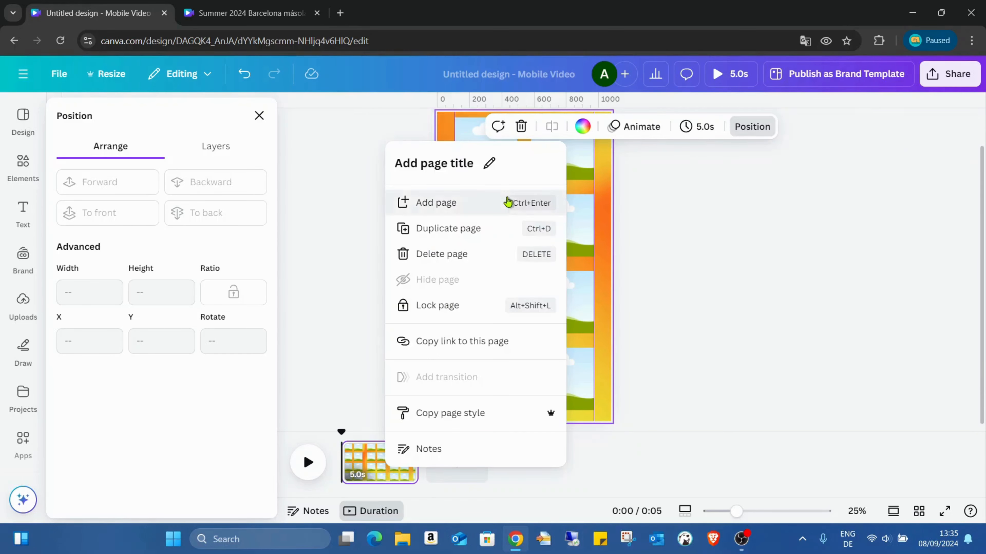
pyautogui.click(497, 228)
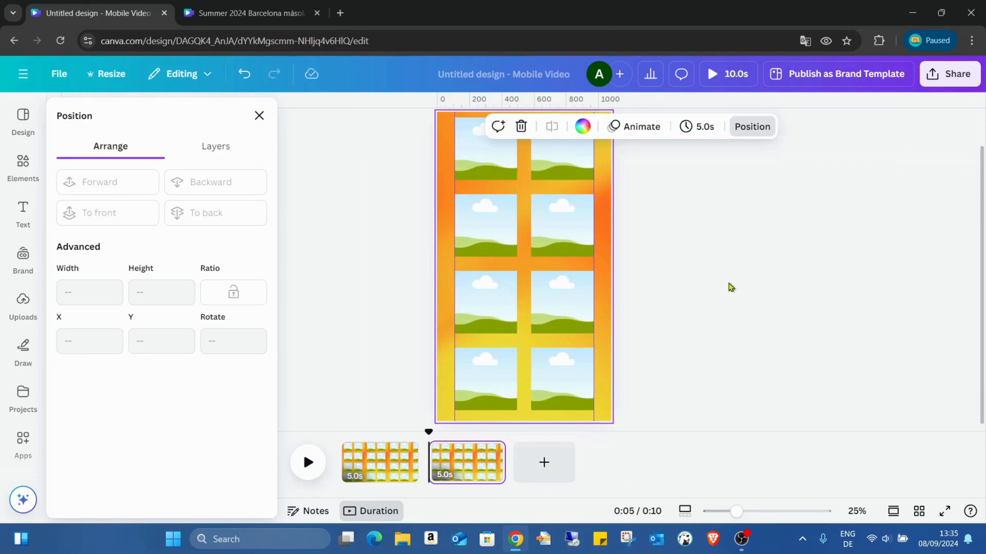
# - Delete the top row of two frames from the first page
pyautogui.click(364, 463)
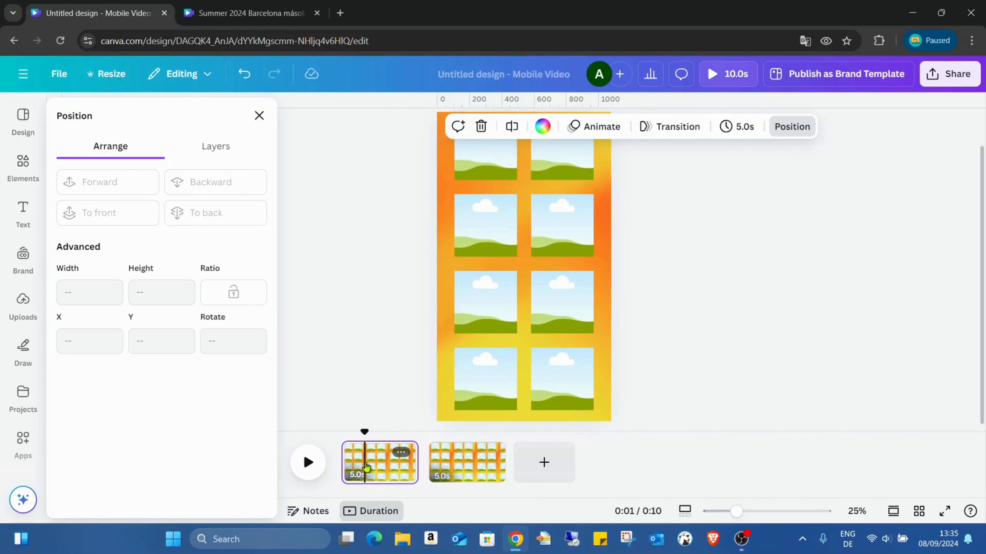
pyautogui.click(466, 198)
pyautogui.moveTo(466, 199); pyautogui.dragTo(558, 201)
pyautogui.press('Delete')
pyautogui.click(511, 192)
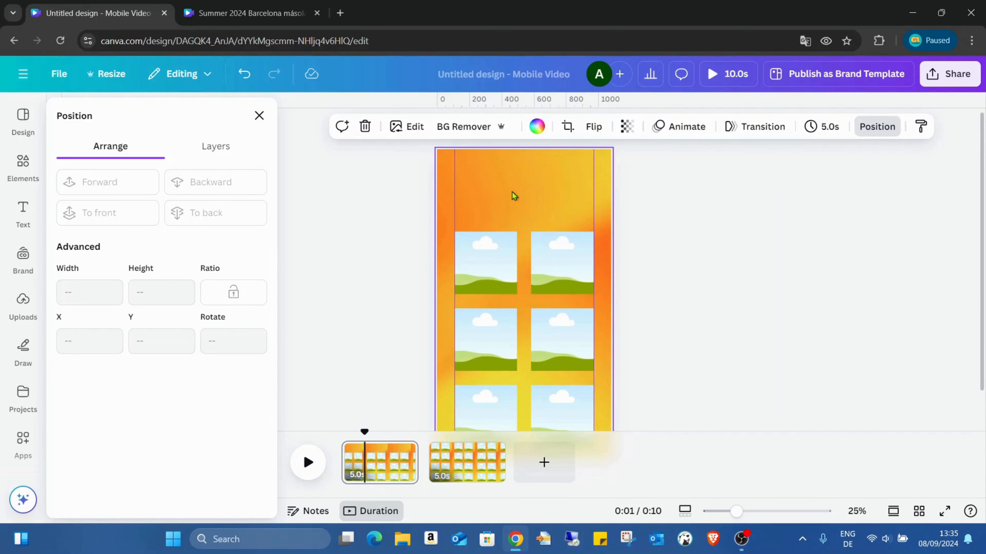
# - Add a heading to the first page reading "SUMMER 2024 Barcelona", stacked with one word per line
pyautogui.click(22, 213)
pyautogui.click(181, 277)
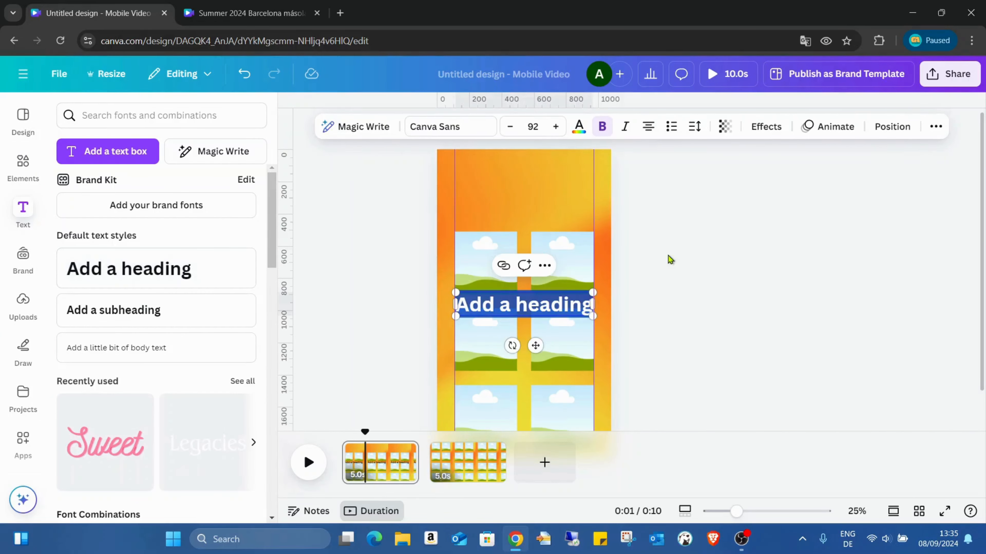
pyautogui.write('SUMMER')
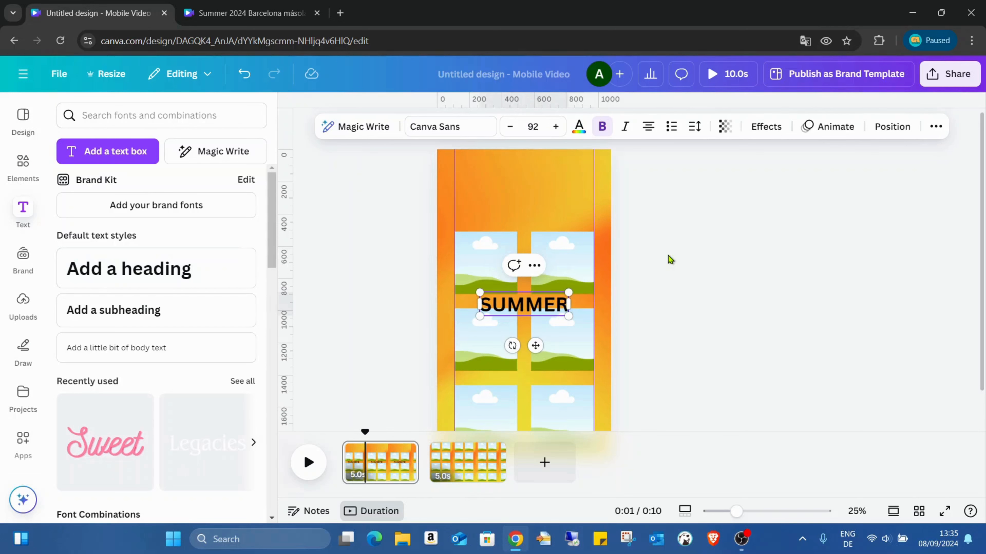
pyautogui.press('Return')
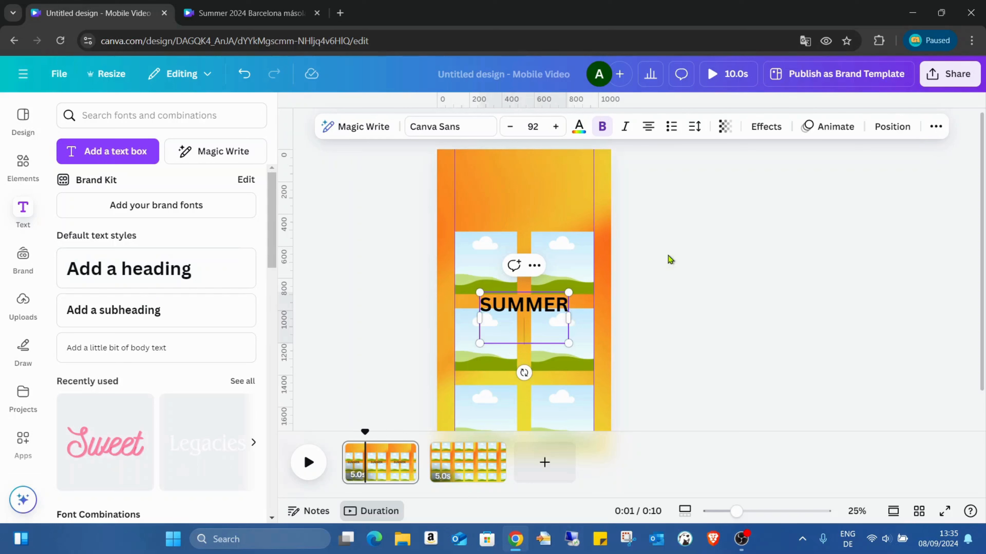
pyautogui.write('2024 ')
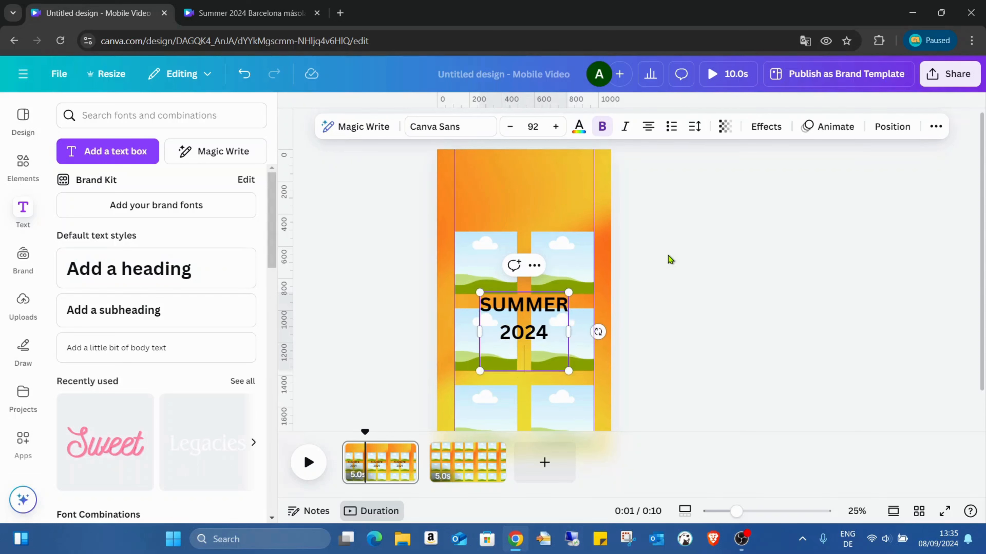
pyautogui.write('Barcelona')
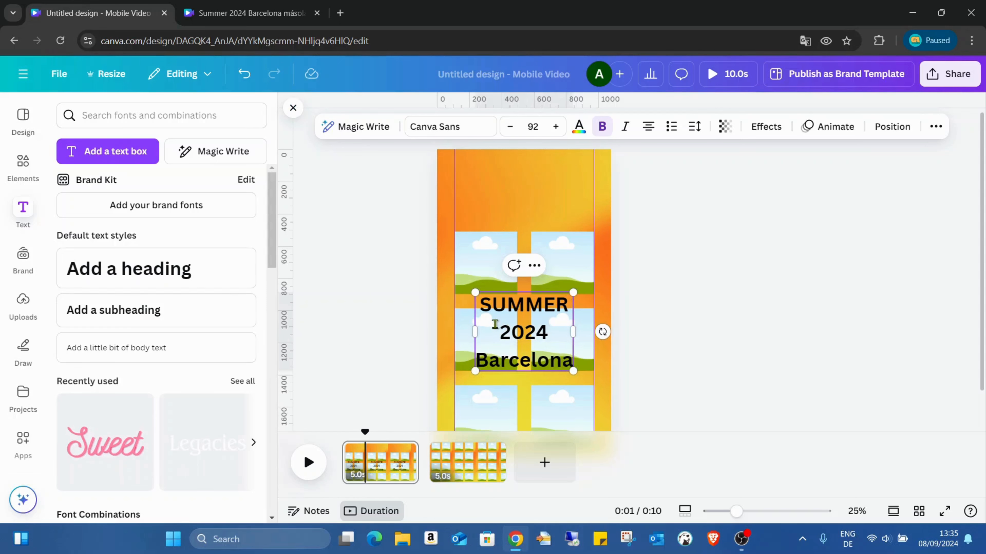
pyautogui.click(609, 387)
# - Move the heading into the empty area above the frames and set its line spacing to 1.03
pyautogui.click(546, 315)
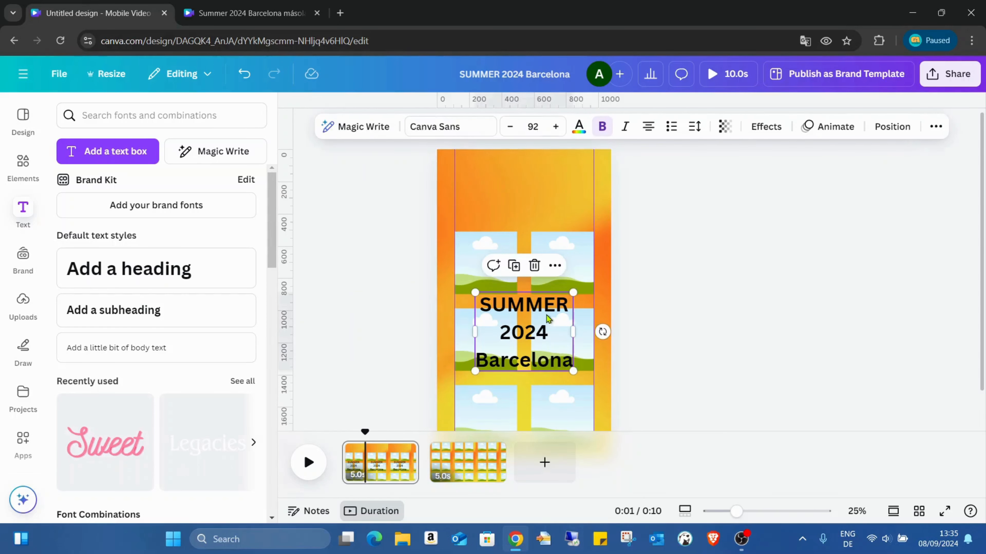
pyautogui.moveTo(546, 315); pyautogui.dragTo(545, 175)
pyautogui.doubleClick(542, 165)
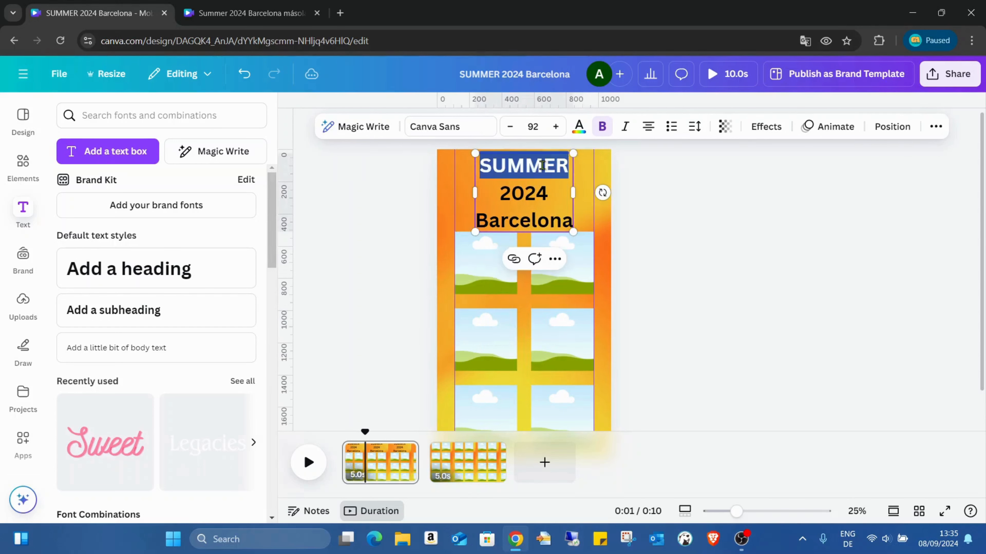
pyautogui.click(525, 154)
pyautogui.moveTo(520, 161); pyautogui.dragTo(535, 216)
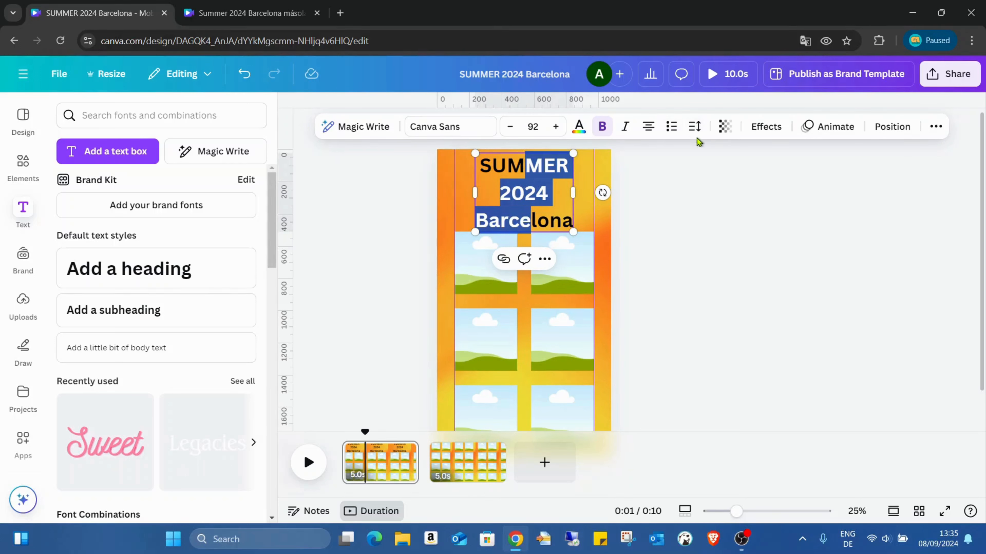
pyautogui.click(695, 127)
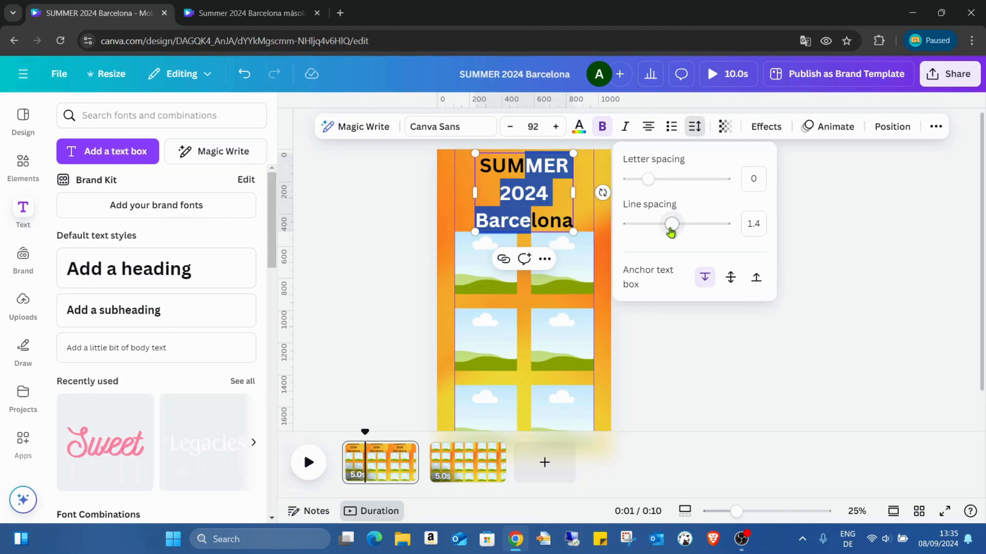
pyautogui.moveTo(670, 230); pyautogui.dragTo(655, 230)
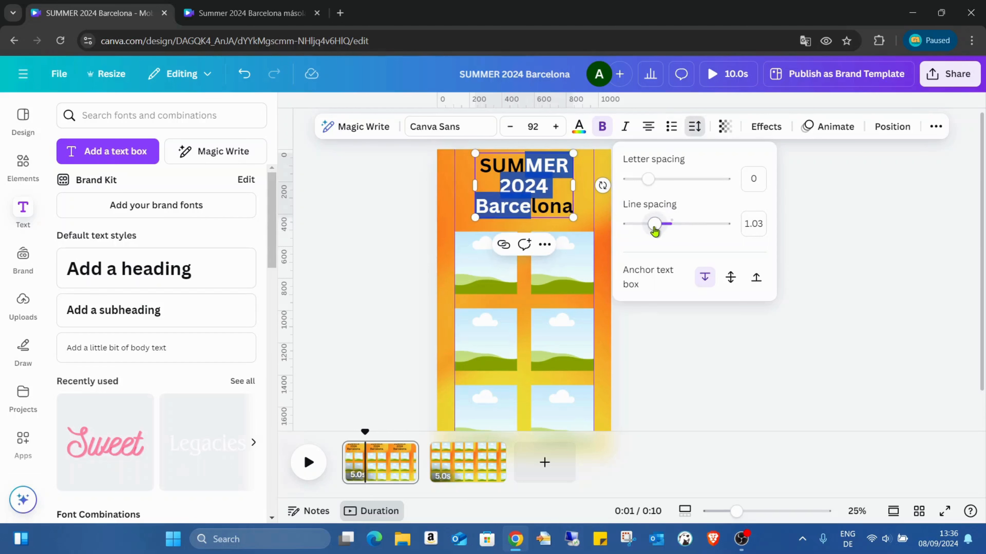
pyautogui.click(438, 173)
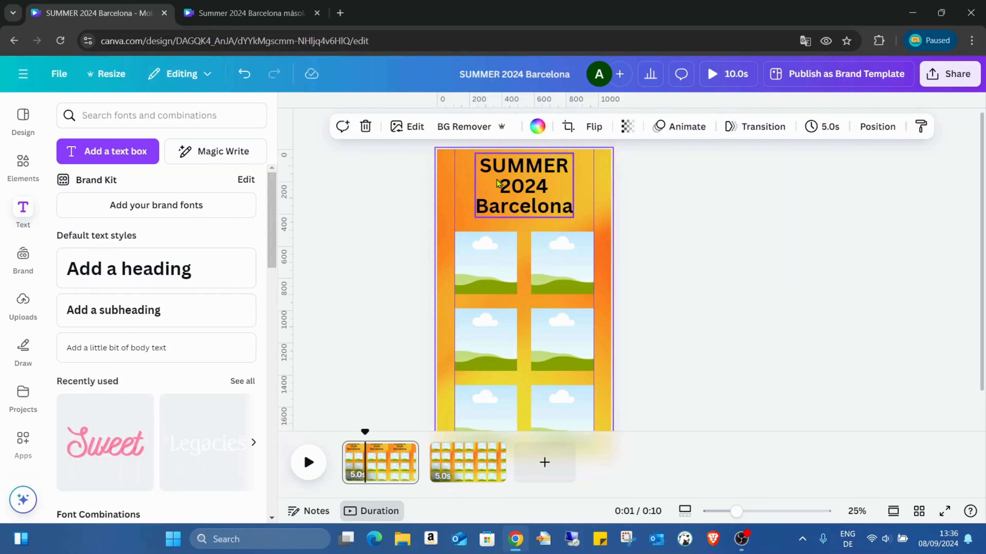
pyautogui.click(514, 181)
pyautogui.moveTo(514, 180); pyautogui.dragTo(537, 186)
# - Change the font of the whole heading to Gliker
pyautogui.click(501, 166)
pyautogui.click(492, 168)
pyautogui.moveTo(482, 167); pyautogui.dragTo(574, 212)
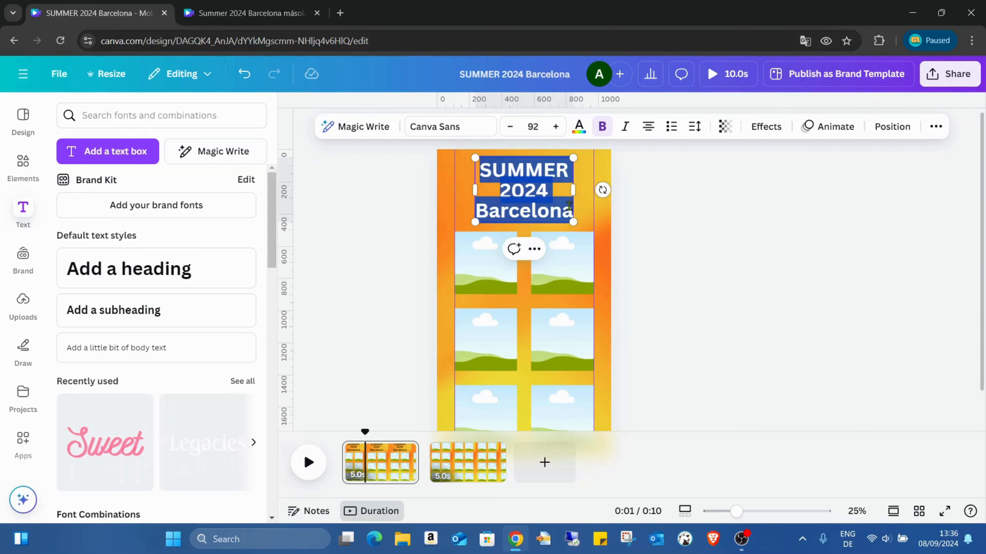
pyautogui.click(472, 125)
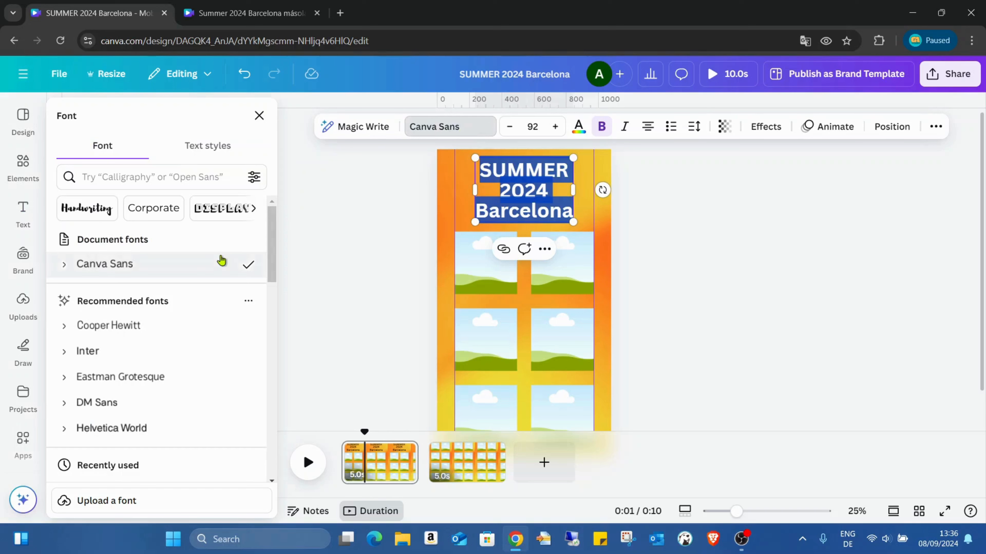
pyautogui.scroll(-6, 222, 260)
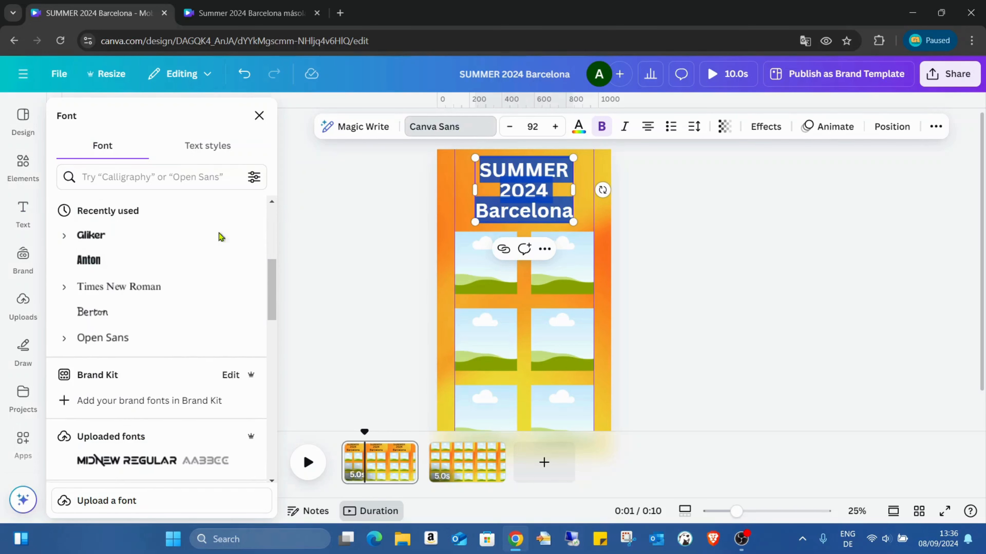
pyautogui.click(168, 254)
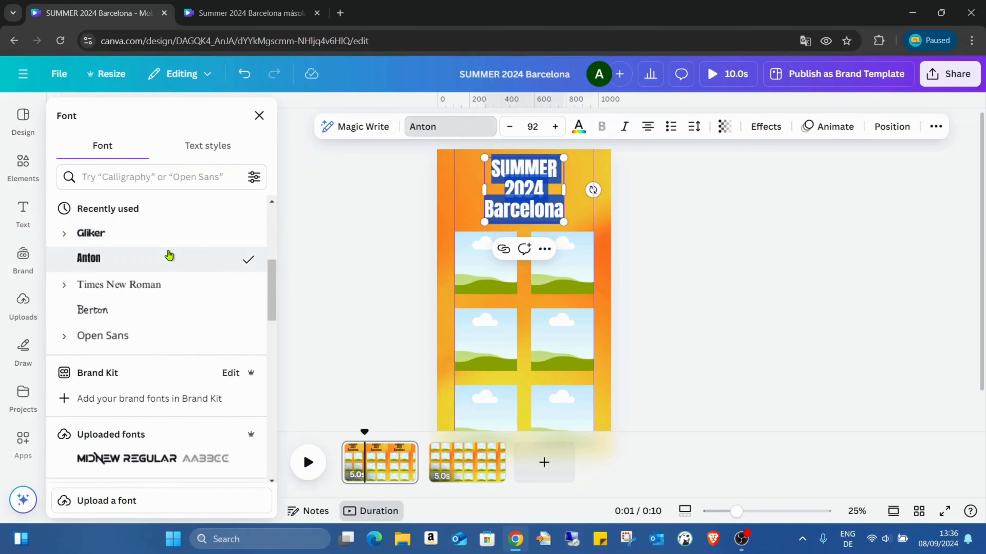
pyautogui.click(162, 239)
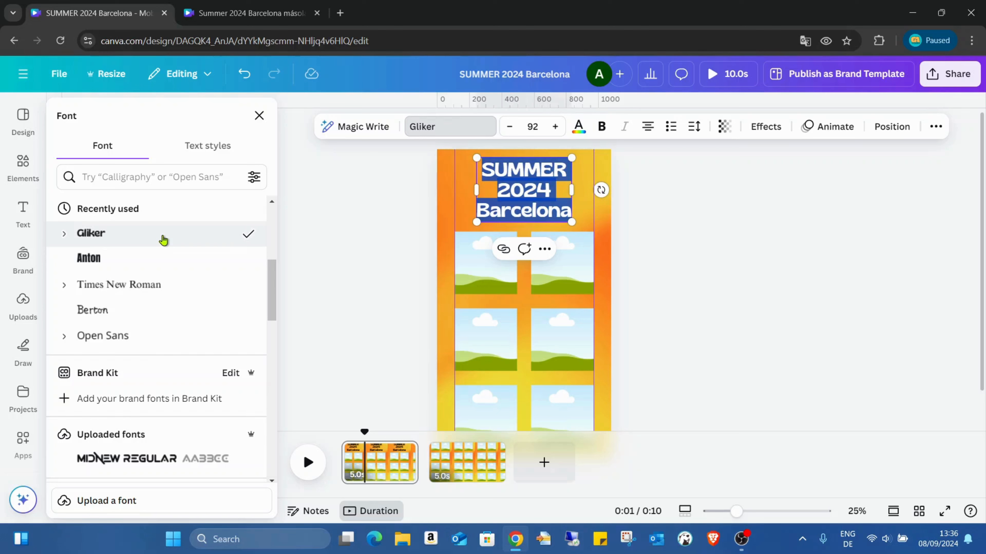
pyautogui.click(603, 240)
# - Set the colour of the entire heading text to white
pyautogui.click(500, 169)
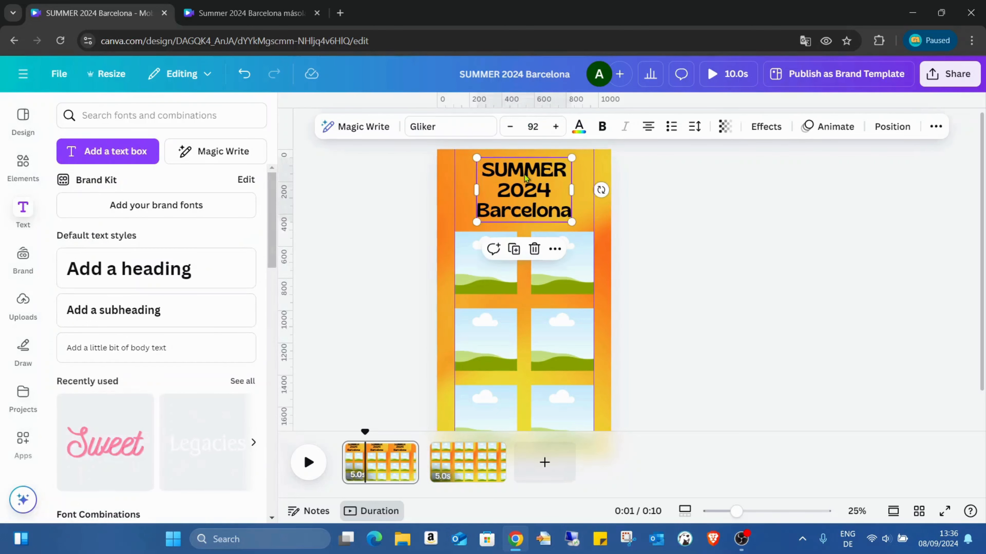
pyautogui.moveTo(488, 166); pyautogui.dragTo(571, 212)
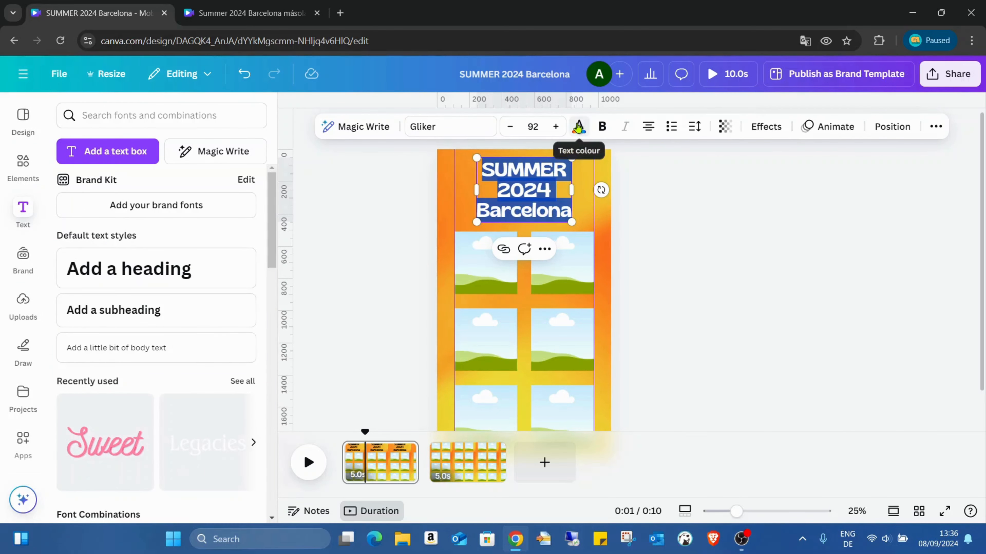
pyautogui.click(578, 127)
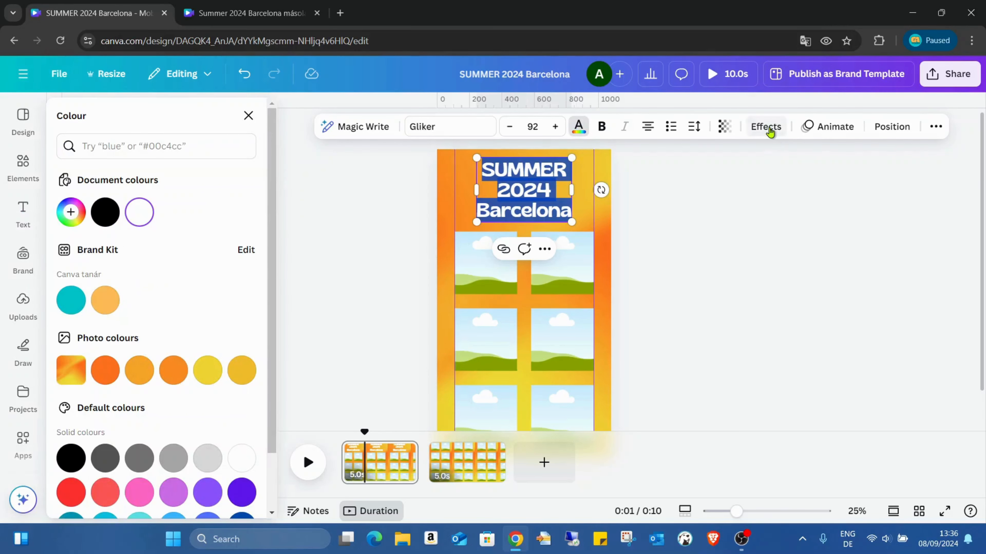
# - Apply the Outline effect to the heading with a black outline colour
pyautogui.click(764, 126)
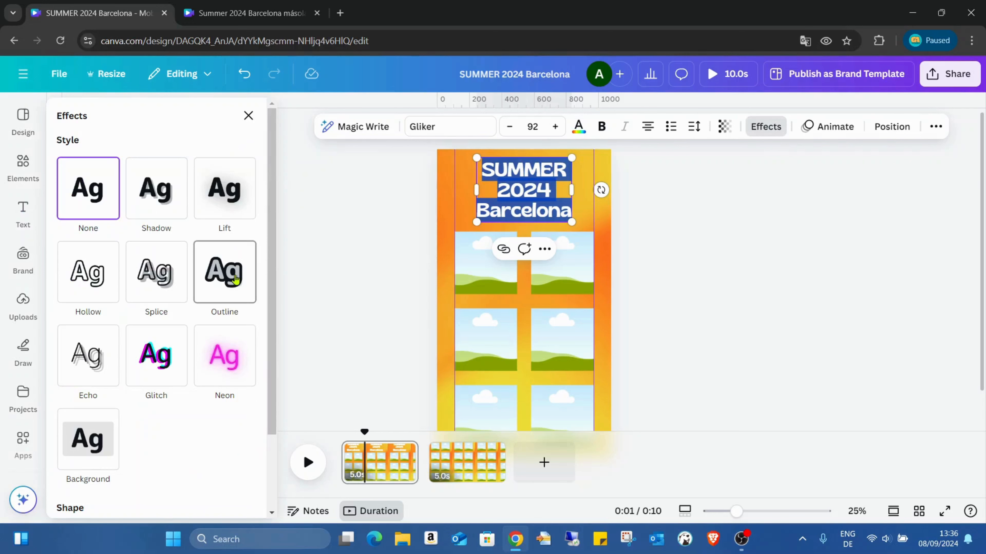
pyautogui.click(236, 279)
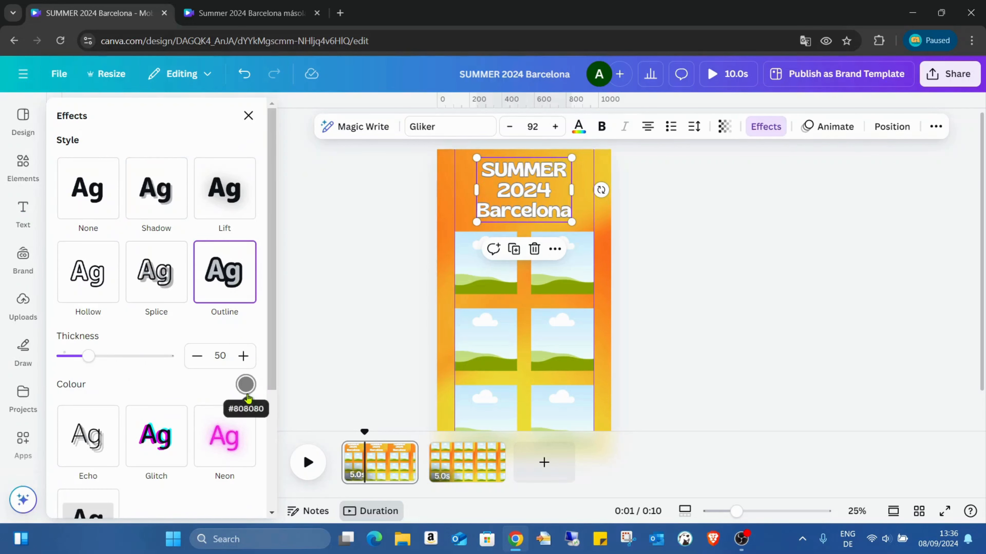
pyautogui.click(246, 385)
pyautogui.scroll(-3, 193, 273)
pyautogui.click(64, 254)
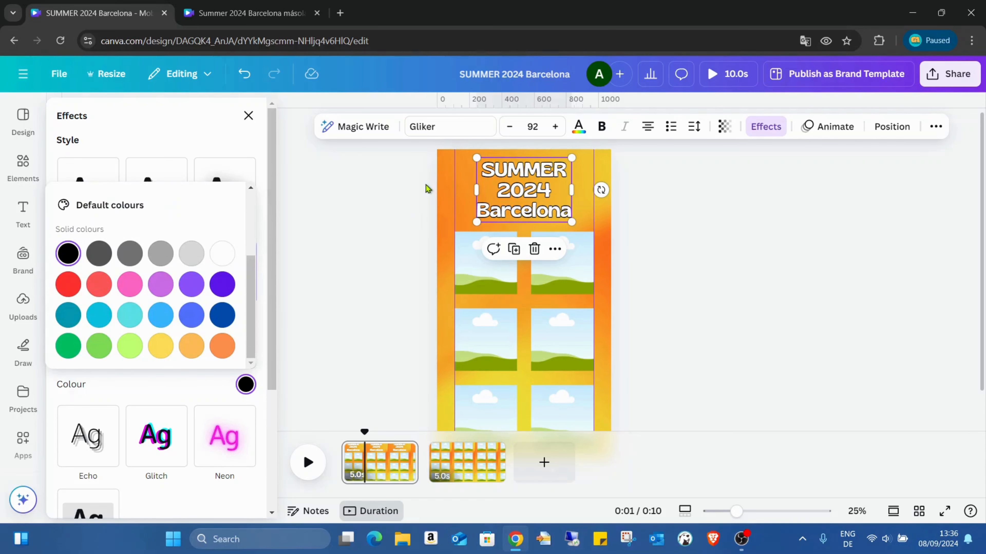
pyautogui.click(440, 186)
pyautogui.doubleClick(440, 185)
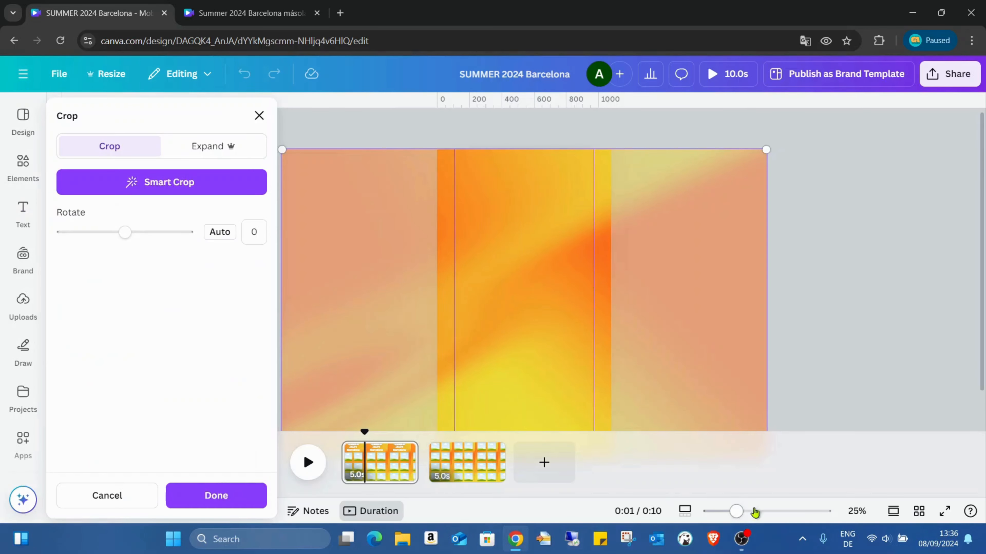
pyautogui.click(213, 497)
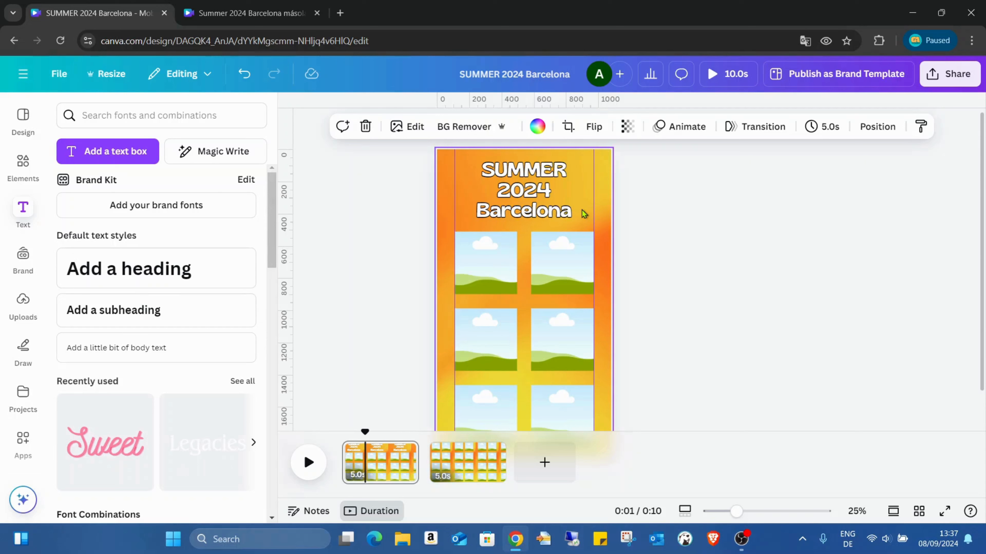
pyautogui.scroll(-1, 624, 194)
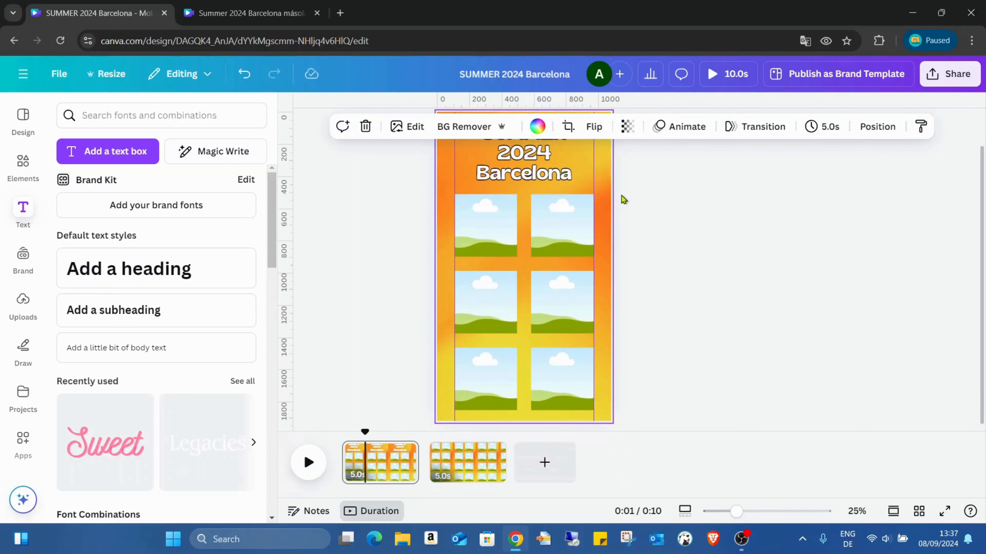
pyautogui.click(475, 227)
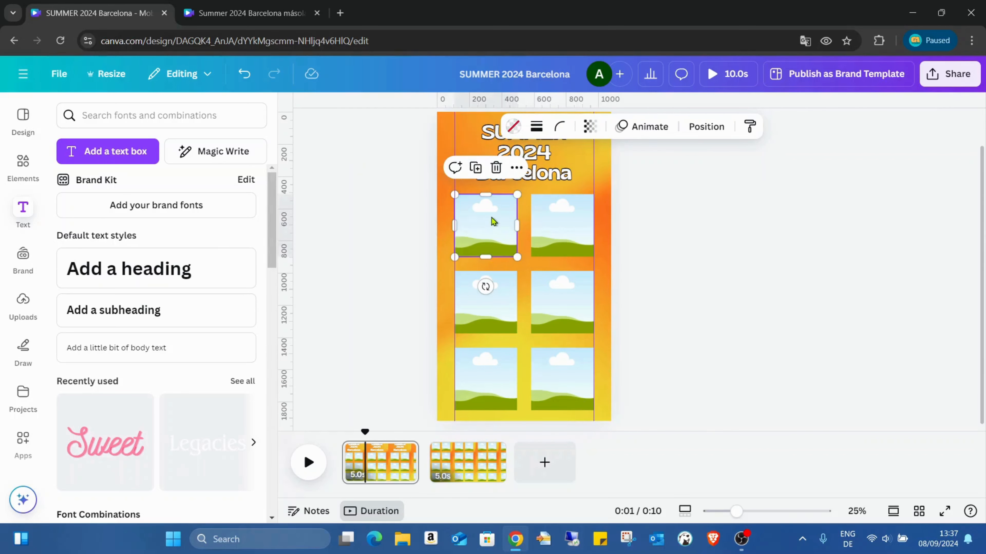
pyautogui.click(546, 215)
pyautogui.click(488, 224)
pyautogui.click(524, 220)
# - Search the elements library for "barcelona"
pyautogui.click(40, 158)
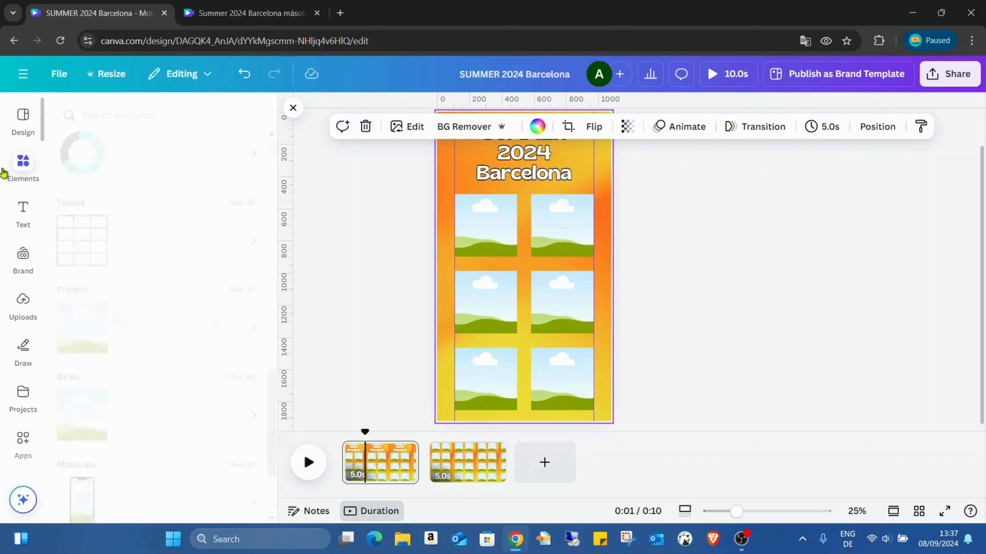
pyautogui.click(143, 117)
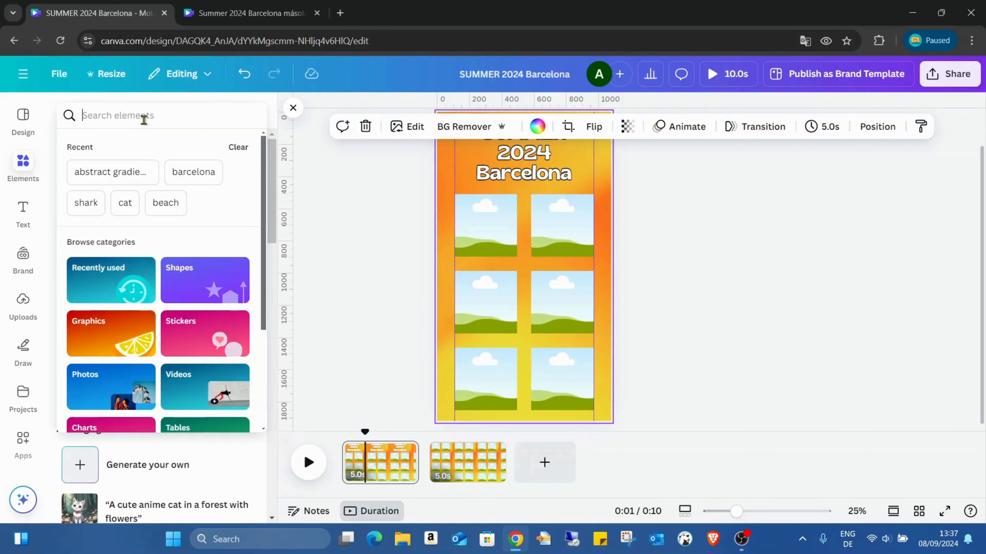
pyautogui.click(185, 175)
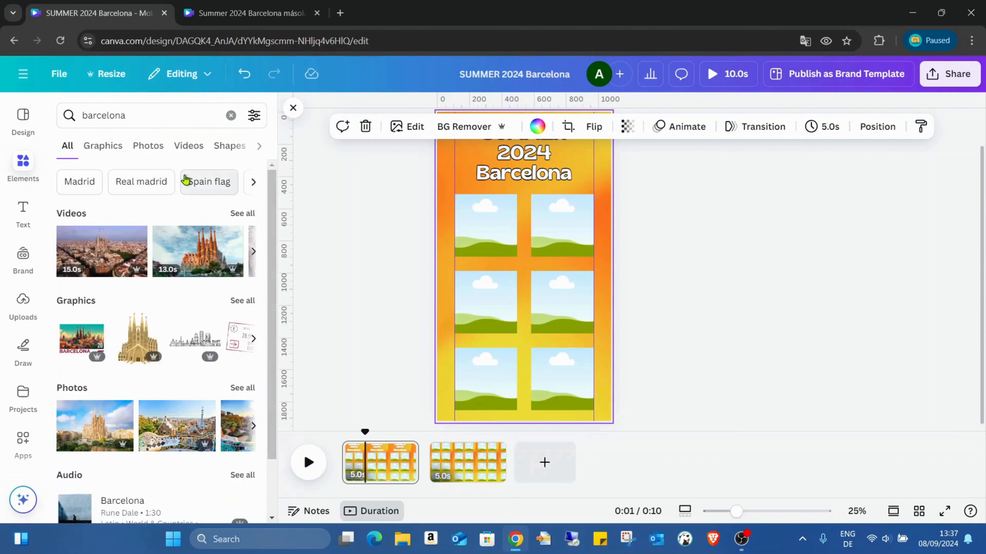
# - Narrow the Barcelona search results to photos with square orientation
pyautogui.click(155, 151)
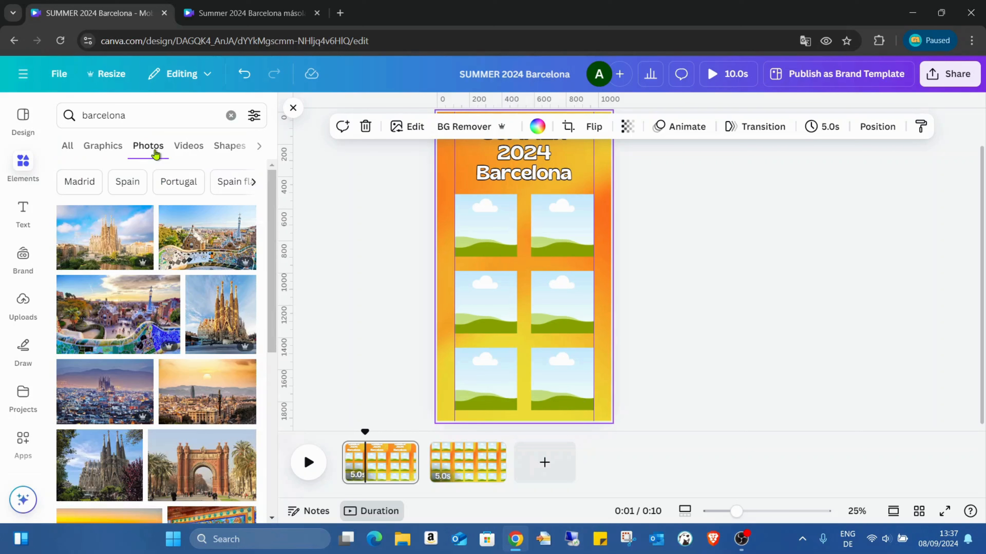
pyautogui.click(254, 115)
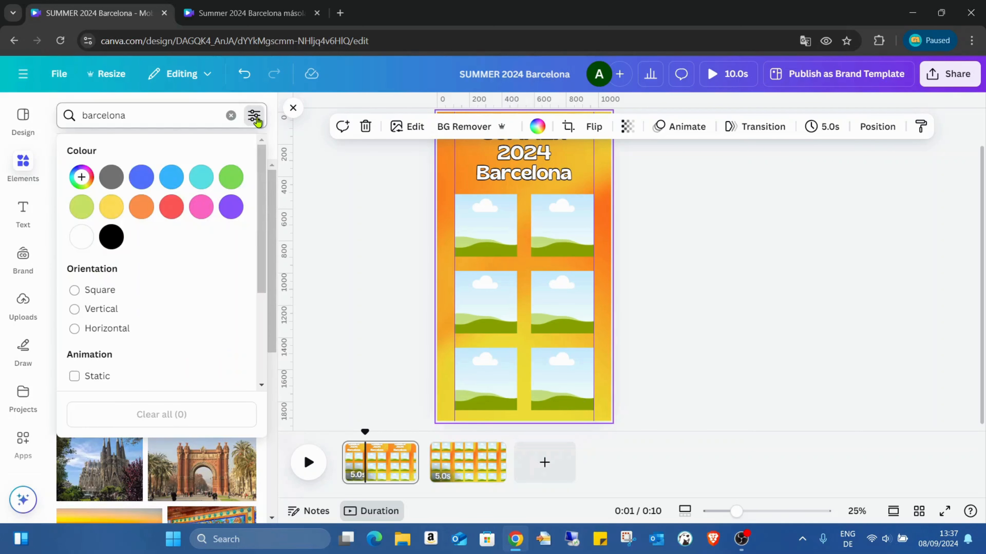
pyautogui.click(74, 291)
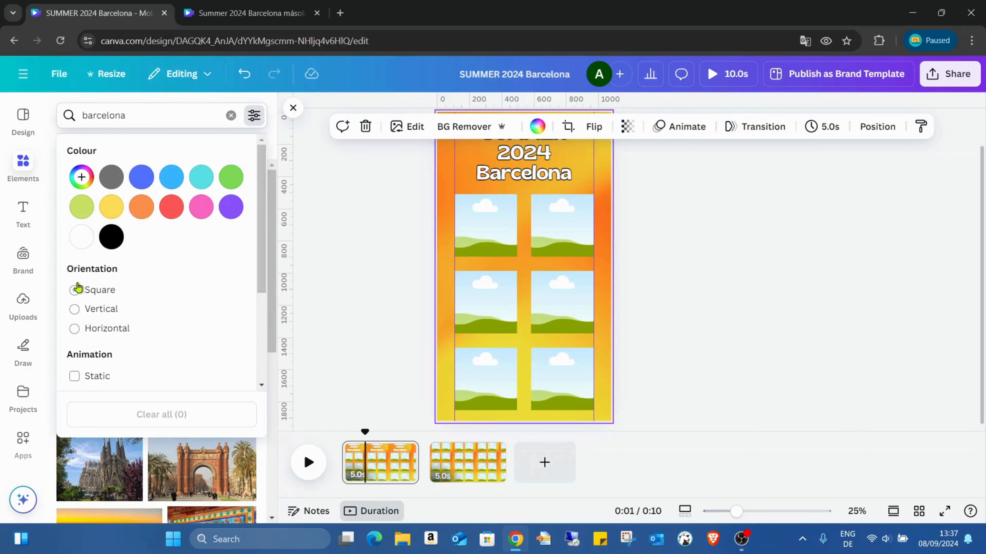
pyautogui.click(336, 186)
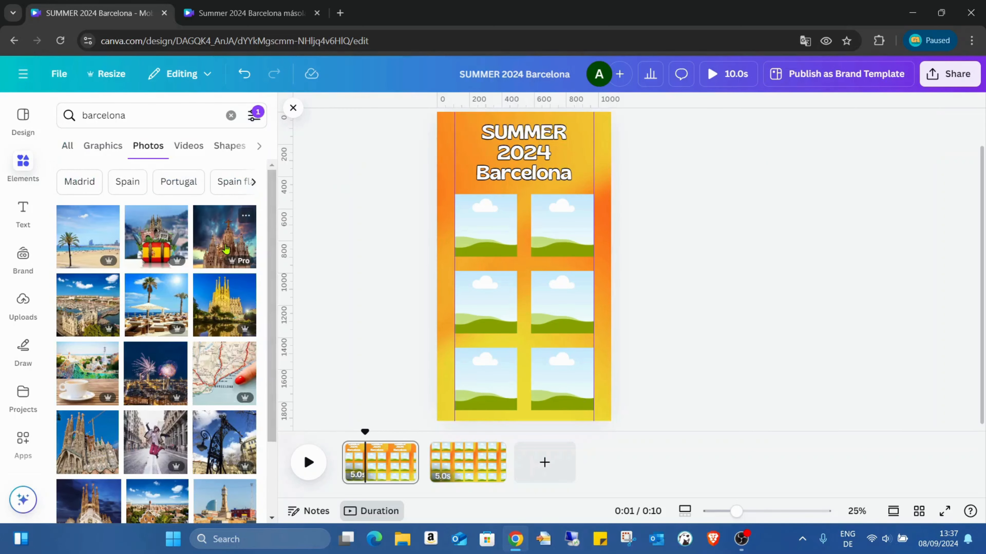
# - Fill the two top-row frames with the red-and-yellow suitcase photo and the cathedral photo with the starry sky
pyautogui.click(163, 236)
pyautogui.moveTo(494, 238); pyautogui.dragTo(498, 233)
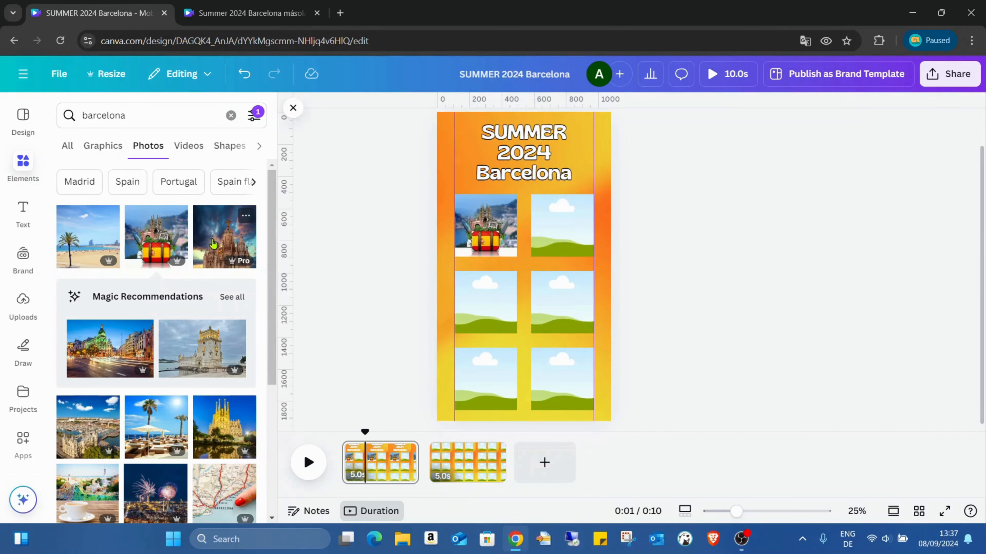
pyautogui.click(223, 234)
pyautogui.moveTo(528, 264); pyautogui.dragTo(489, 303)
# - Fill the two middle-row frames with the beach parasol photo and the coffee cup photo overlooking the mosaic terrace
pyautogui.scroll(-3, 150, 328)
pyautogui.click(163, 297)
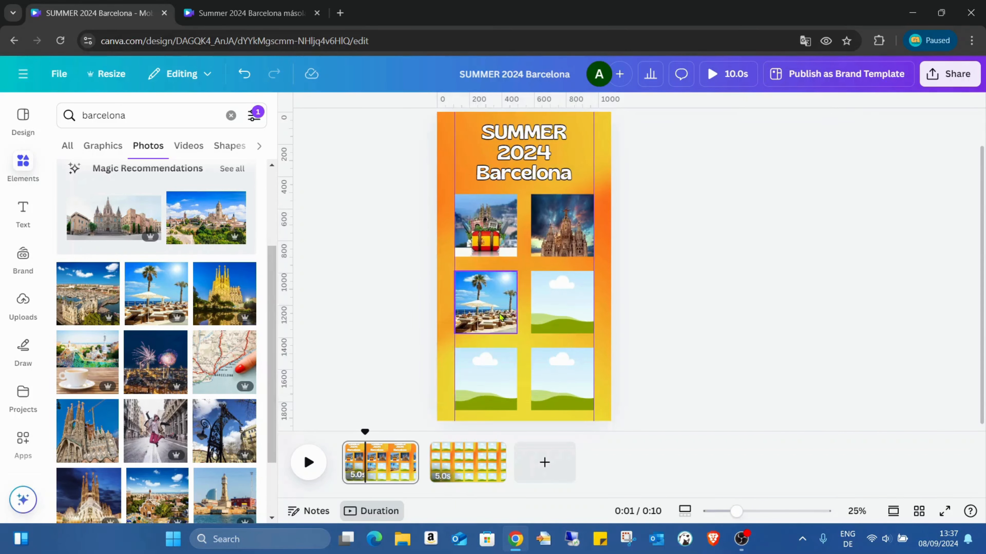
pyautogui.scroll(-2, 117, 280)
pyautogui.click(118, 280)
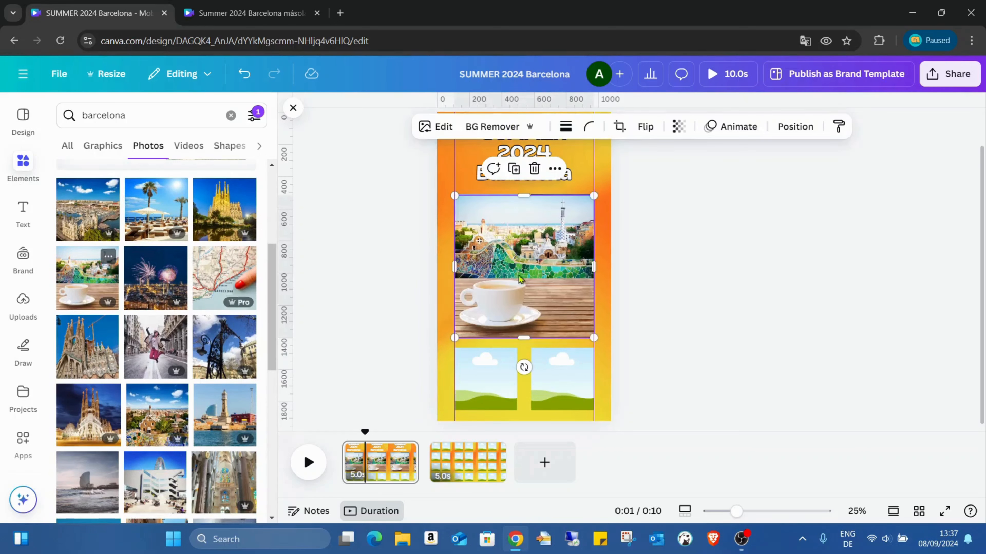
pyautogui.moveTo(545, 244); pyautogui.dragTo(563, 301)
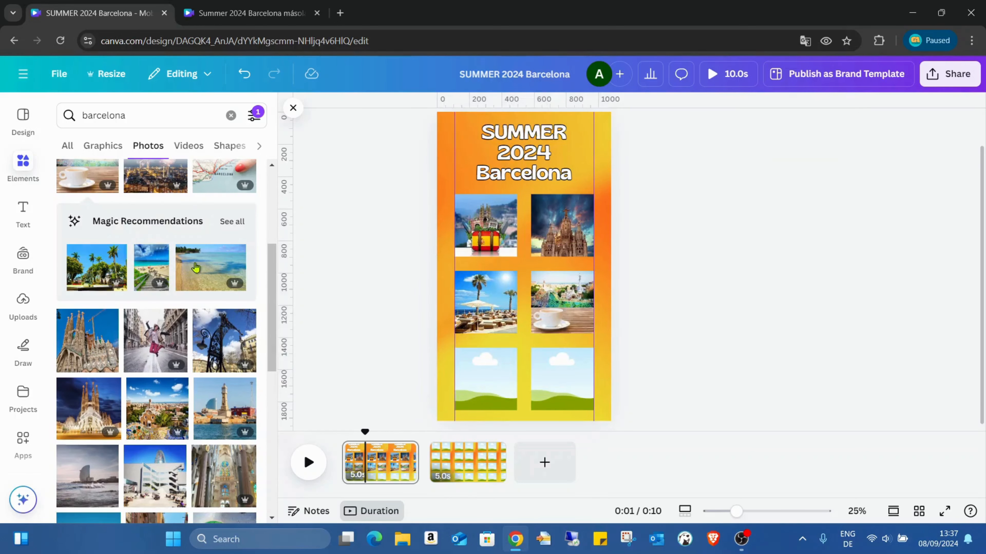
# - Fill the two bottom-row frames with the brick triumphal arch photo and the photo of a person jumping in the street
pyautogui.scroll(-5, 210, 266)
pyautogui.scroll(-2, 209, 266)
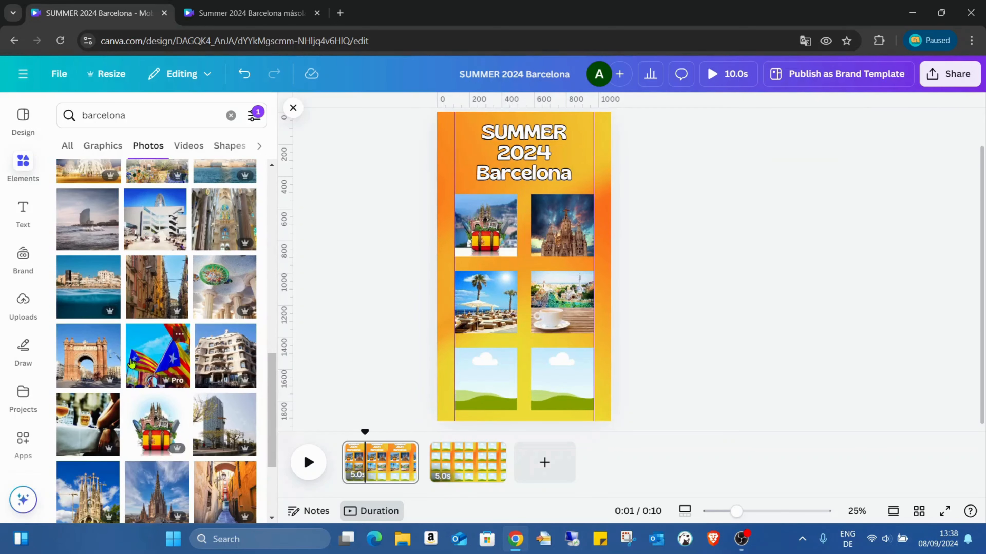
pyautogui.click(96, 366)
pyautogui.moveTo(518, 293); pyautogui.dragTo(485, 379)
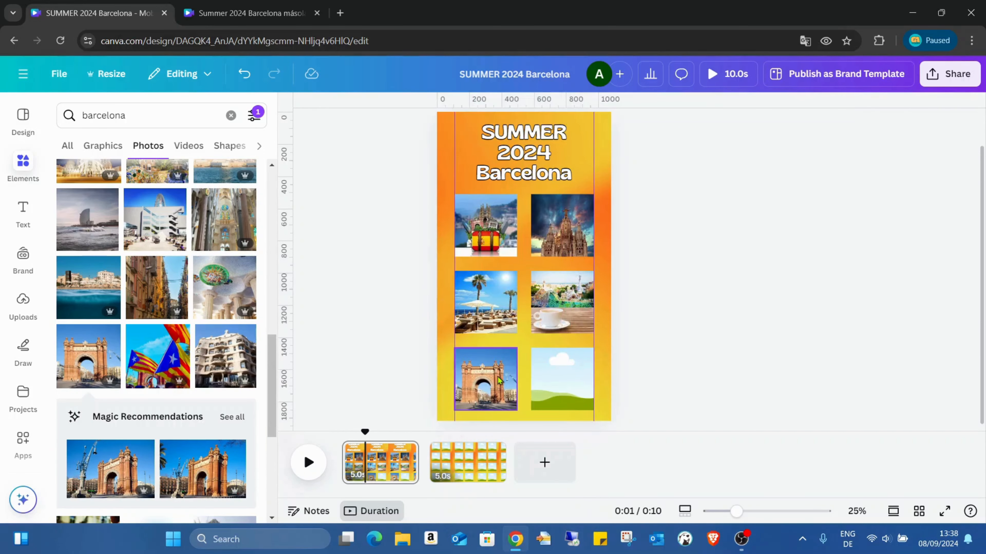
pyautogui.scroll(-4, 239, 285)
pyautogui.scroll(-5, 239, 285)
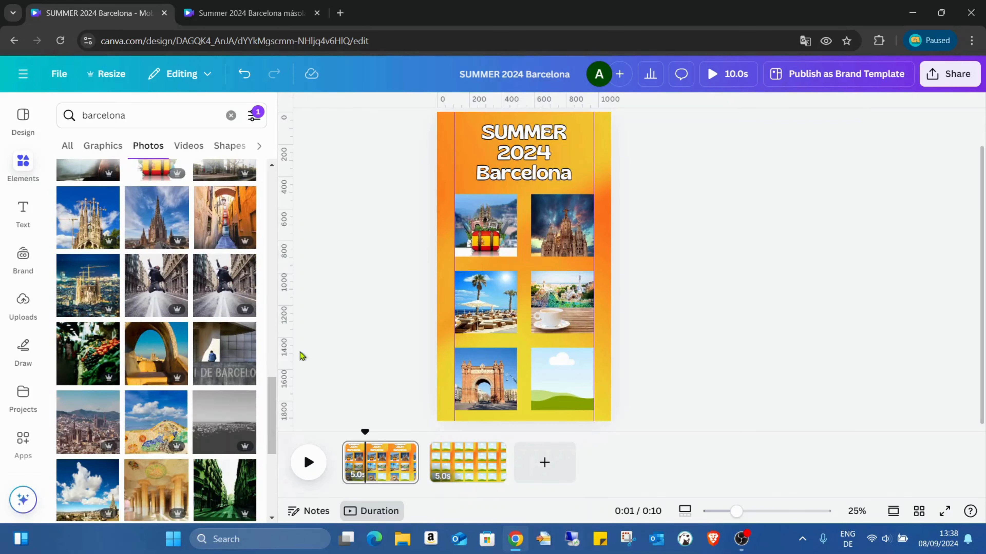
pyautogui.click(155, 299)
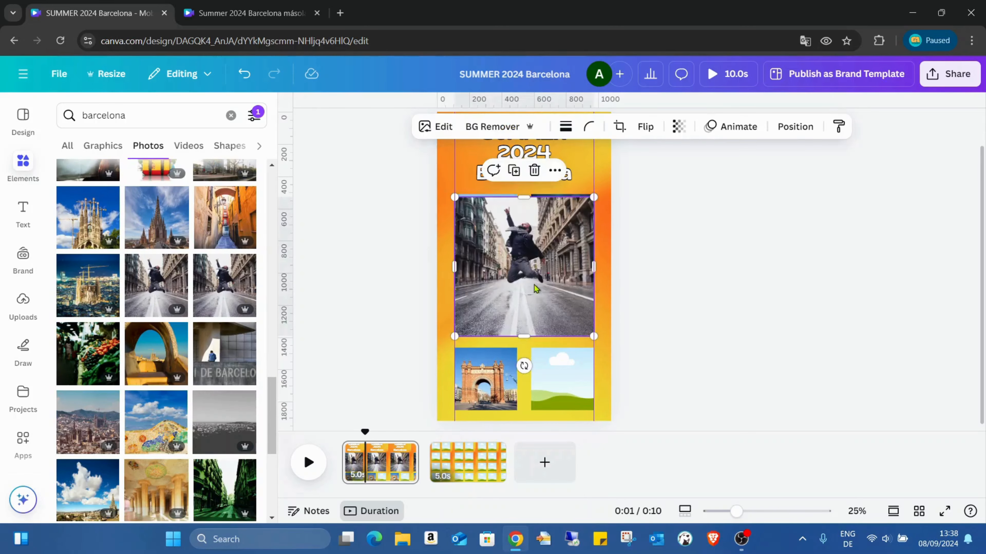
pyautogui.moveTo(538, 288); pyautogui.dragTo(567, 390)
pyautogui.click(604, 220)
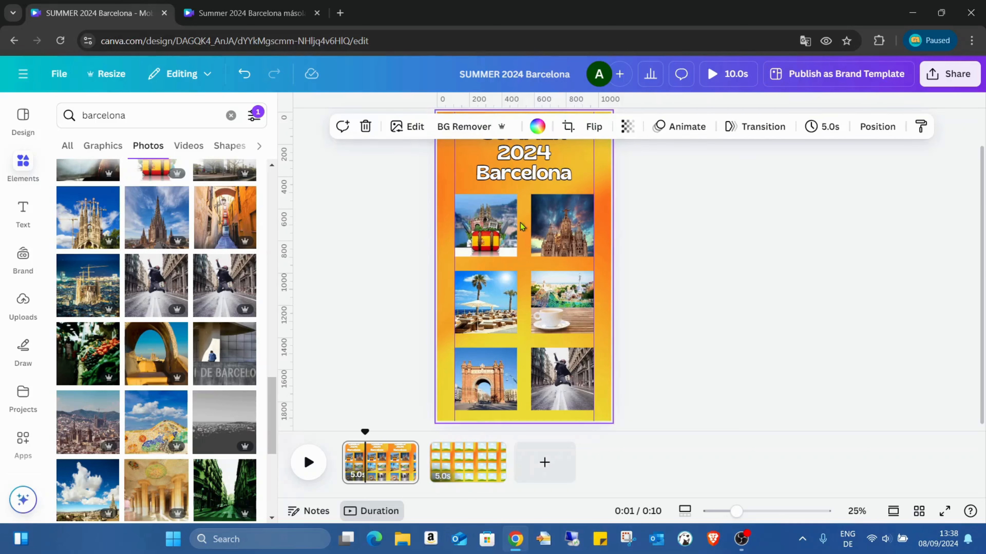
# - Apply the Glow shadow effect to both photos in the top row
pyautogui.click(471, 246)
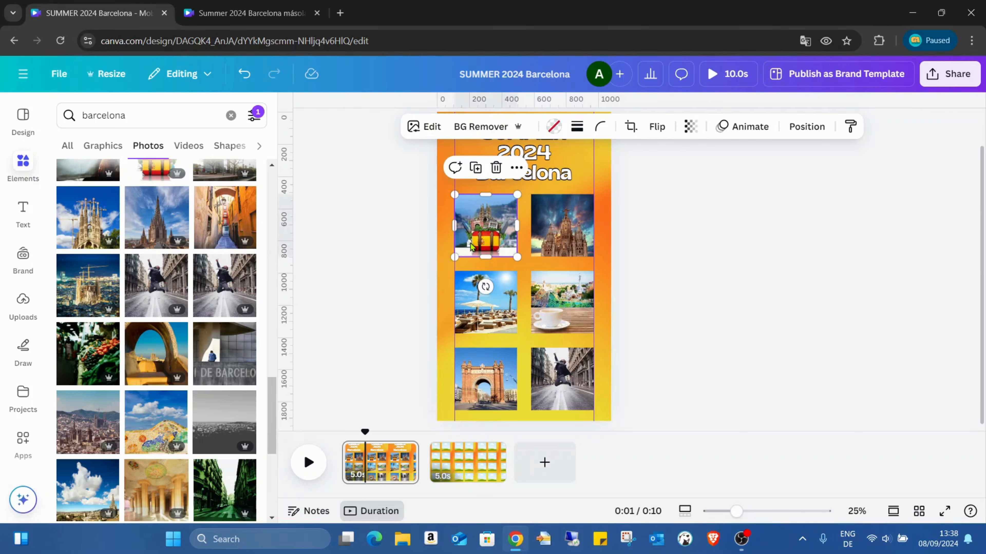
pyautogui.click(432, 128)
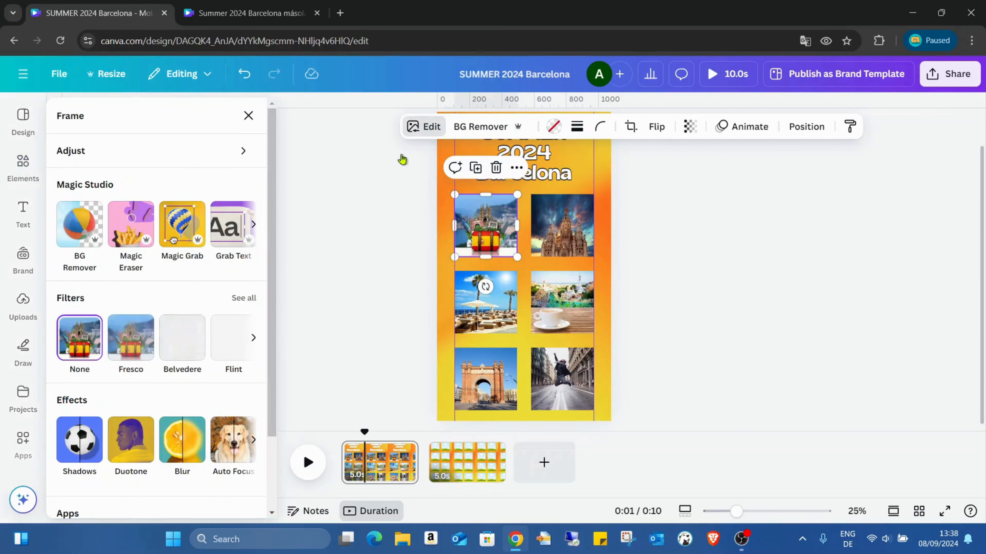
pyautogui.click(81, 449)
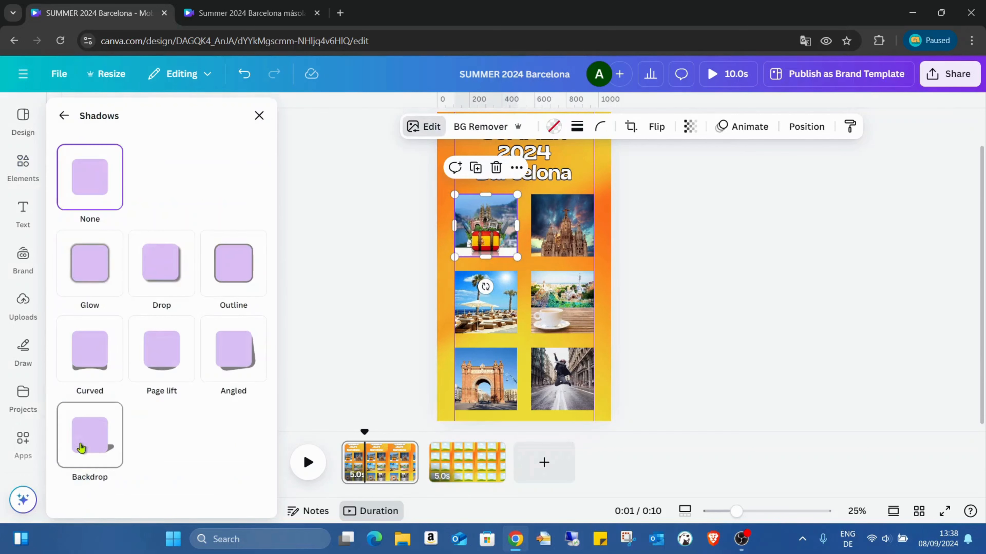
pyautogui.click(99, 270)
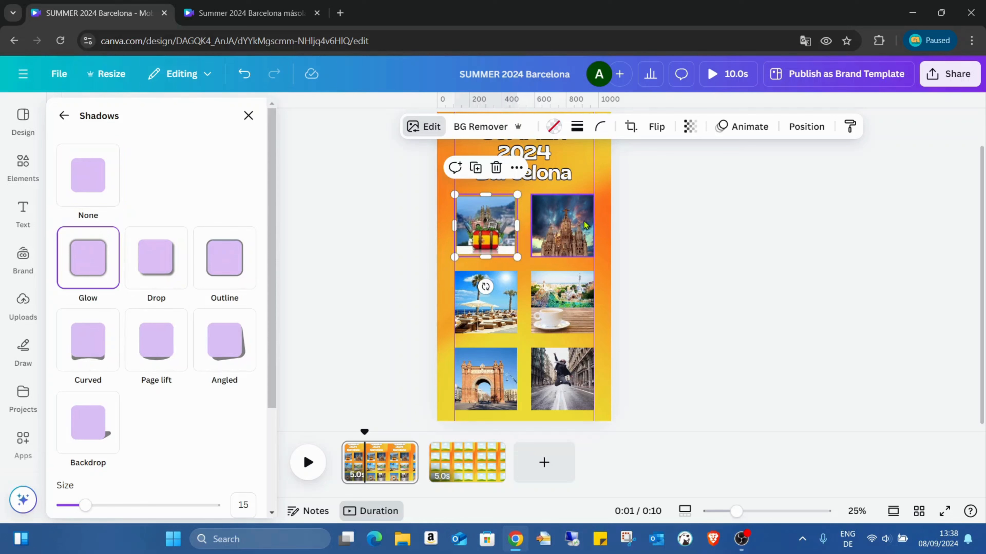
pyautogui.click(562, 225)
pyautogui.click(91, 261)
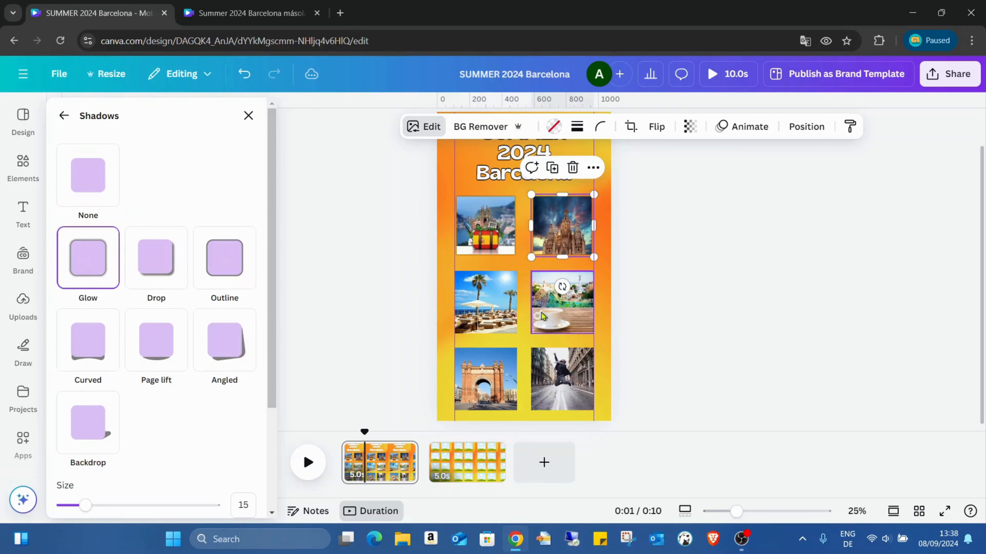
# - Apply the Glow shadow effect to both photos in the middle row
pyautogui.click(505, 309)
pyautogui.click(94, 272)
pyautogui.click(559, 312)
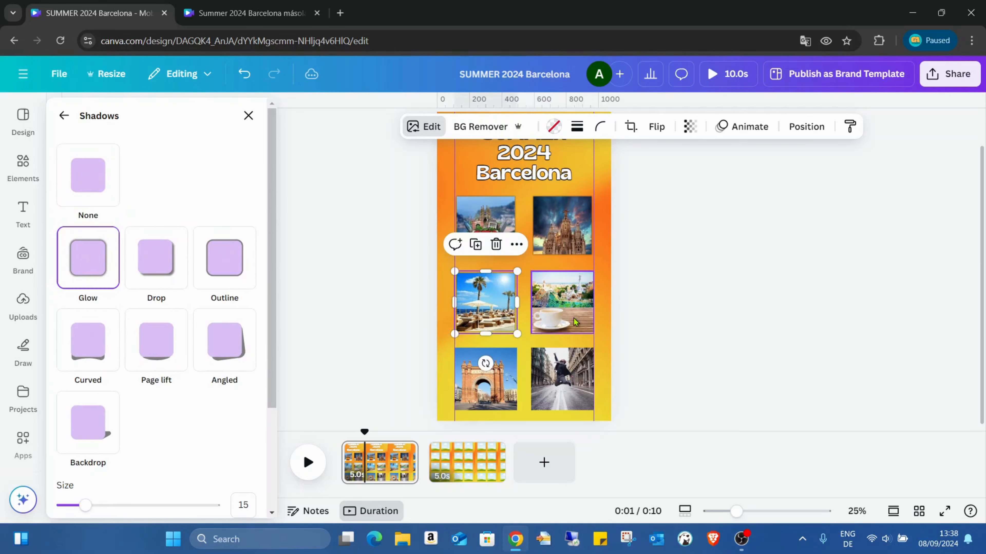
pyautogui.click(77, 267)
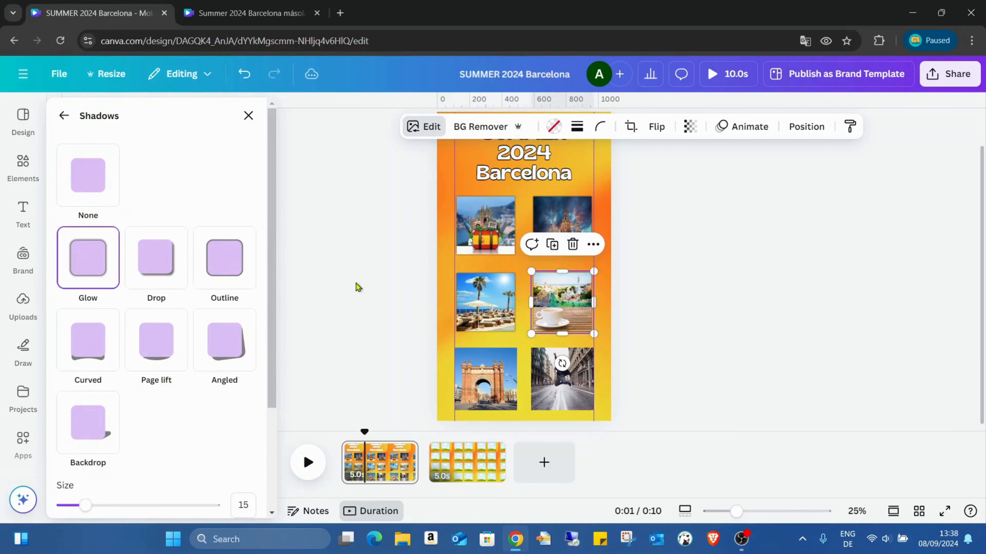
# - Apply the Glow shadow effect to both photos in the bottom row
pyautogui.click(485, 379)
pyautogui.click(83, 268)
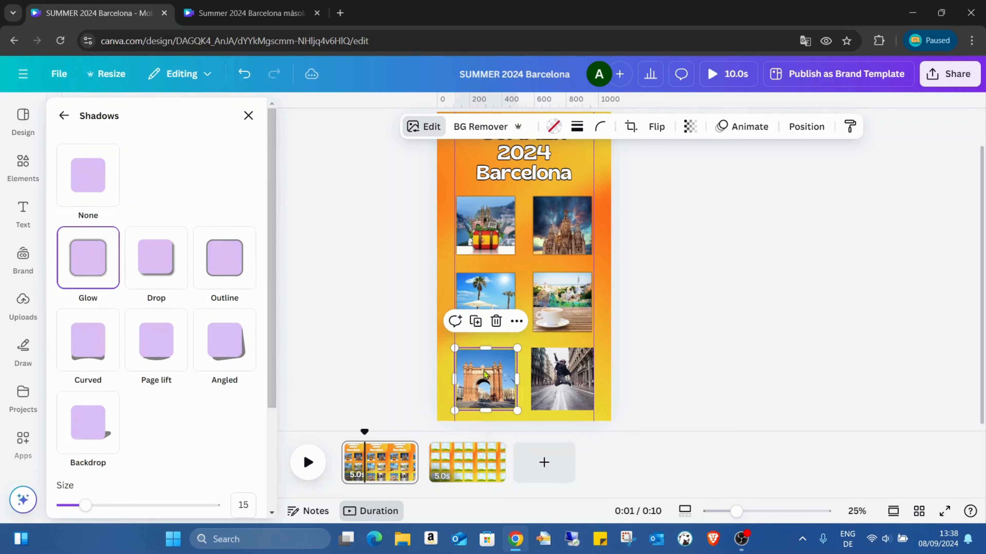
pyautogui.click(561, 379)
pyautogui.click(103, 274)
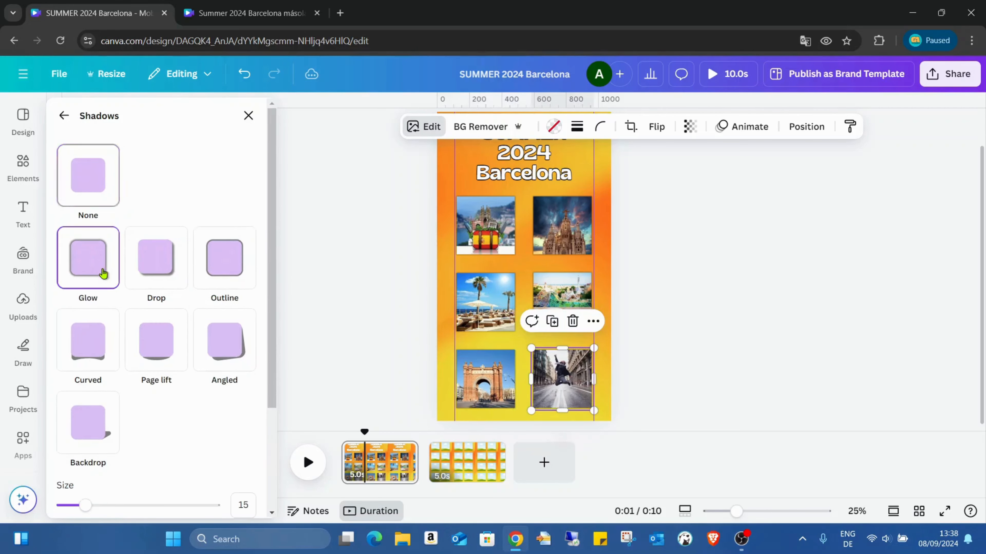
pyautogui.click(686, 262)
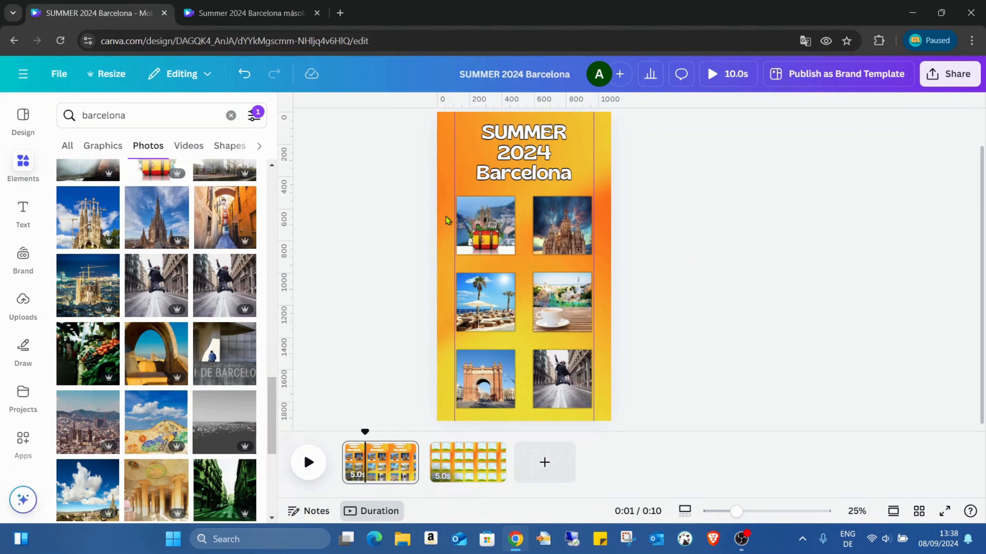
# - Group the two top-row photos and apply the Baseline animation to the group
pyautogui.moveTo(446, 217); pyautogui.dragTo(598, 241)
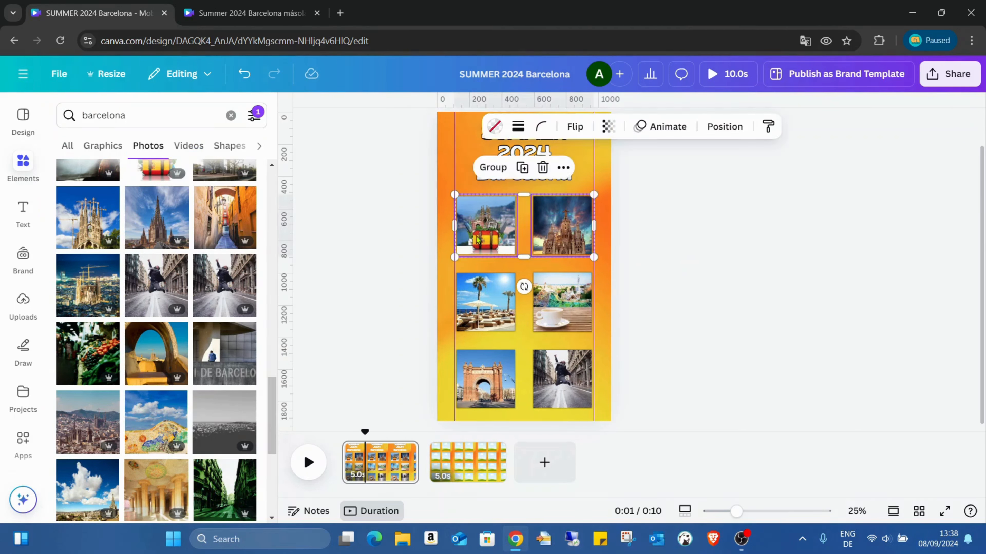
pyautogui.click(490, 168)
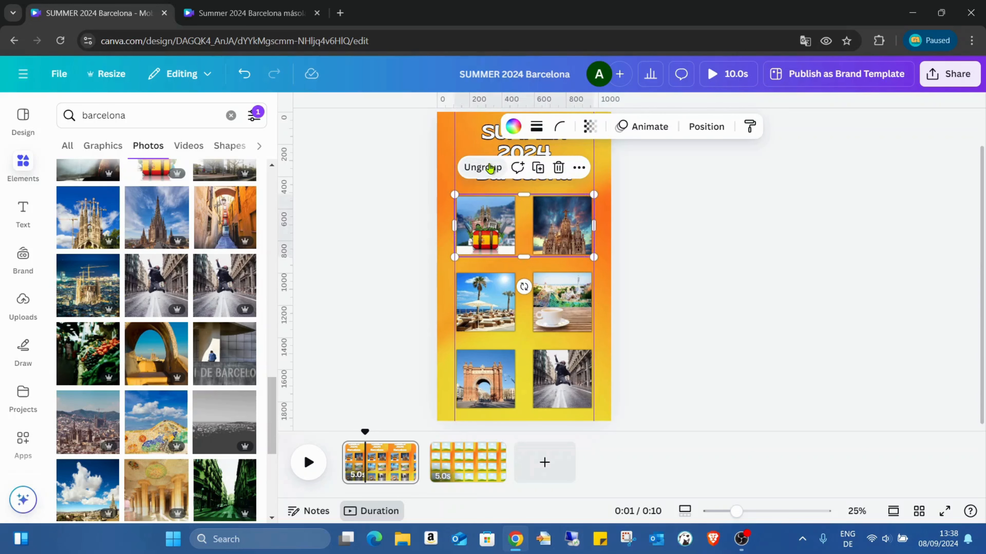
pyautogui.click(645, 126)
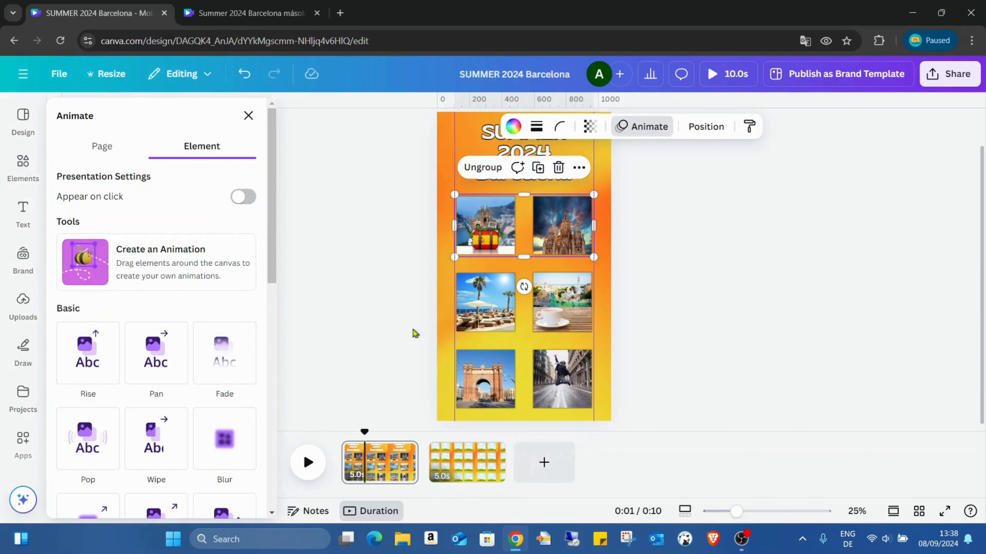
pyautogui.scroll(-5, 197, 303)
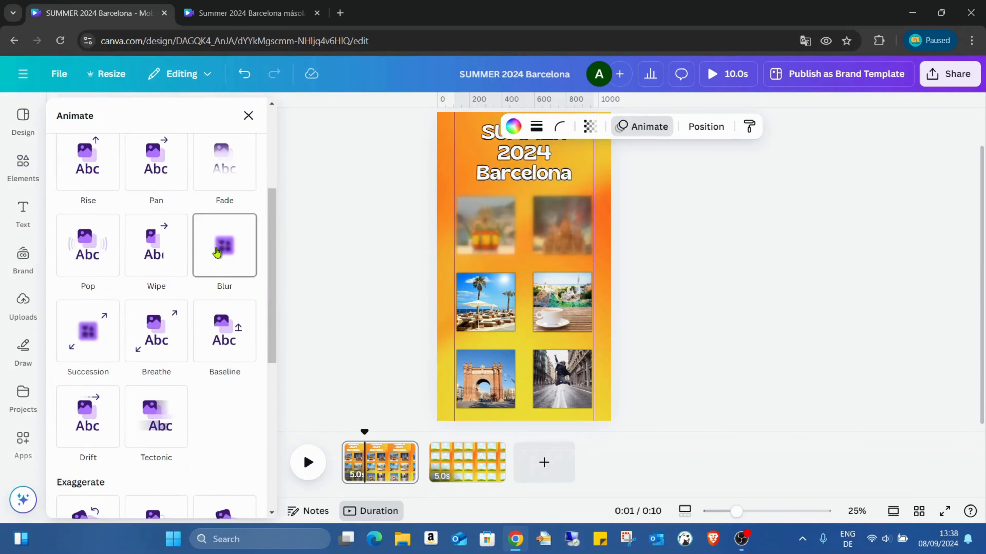
pyautogui.click(229, 310)
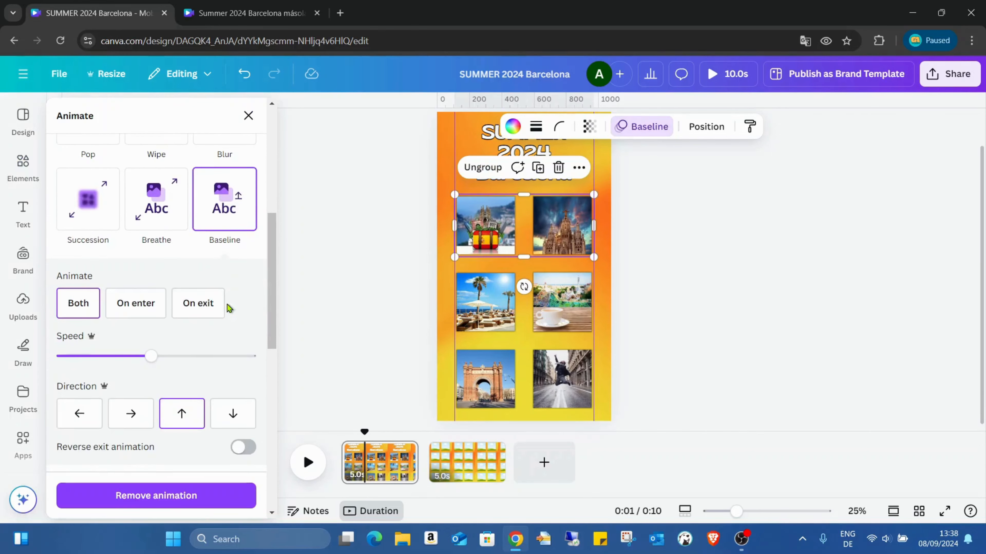
# - Set the top-row group's Baseline animation to play on enter, moving rightward at the lowest speed
pyautogui.click(146, 303)
pyautogui.scroll(-2, 146, 303)
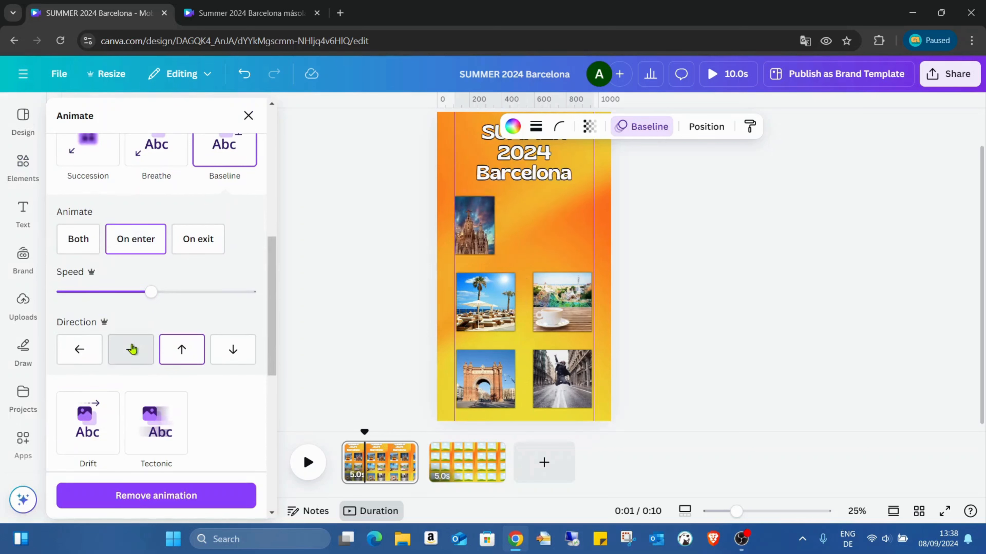
pyautogui.click(132, 348)
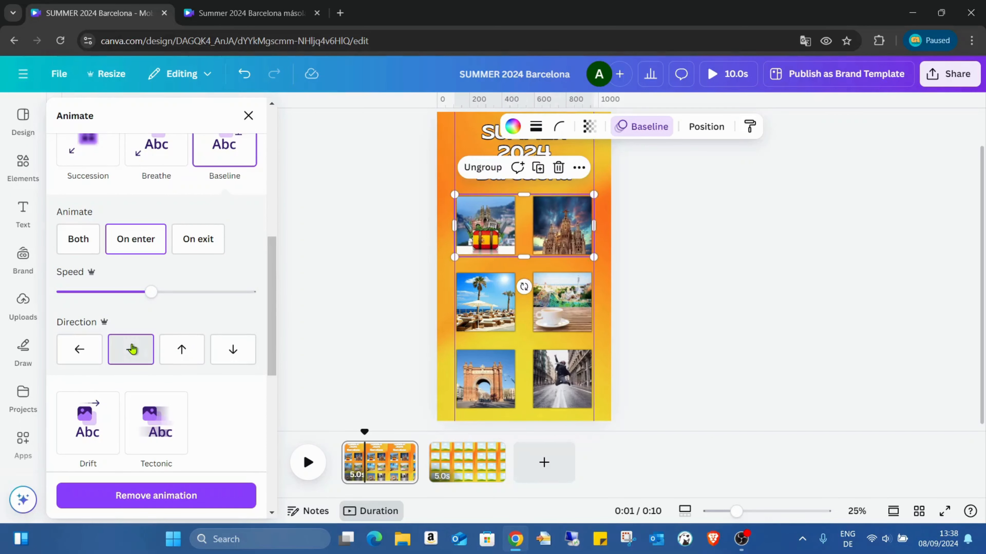
pyautogui.moveTo(153, 291); pyautogui.dragTo(62, 292)
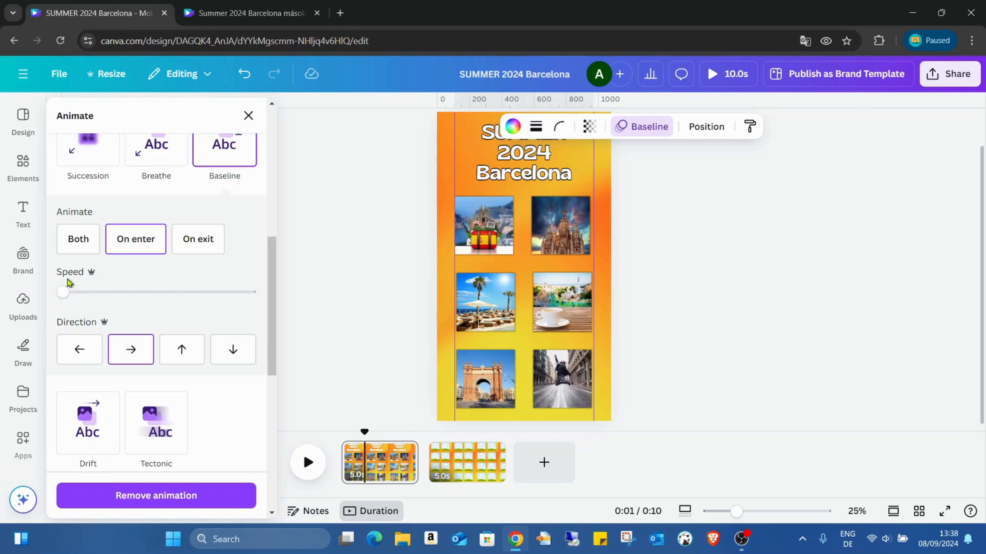
# - Group the two middle-row photos and animate the group with Baseline on enter, moving leftward at the lowest speed
pyautogui.click(588, 307)
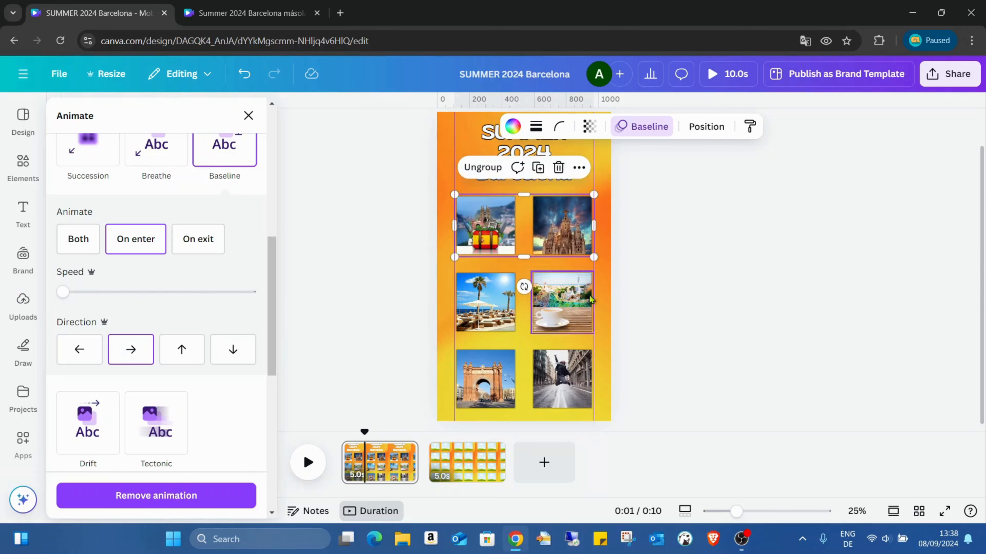
pyautogui.click(603, 306)
pyautogui.moveTo(601, 302); pyautogui.dragTo(445, 302)
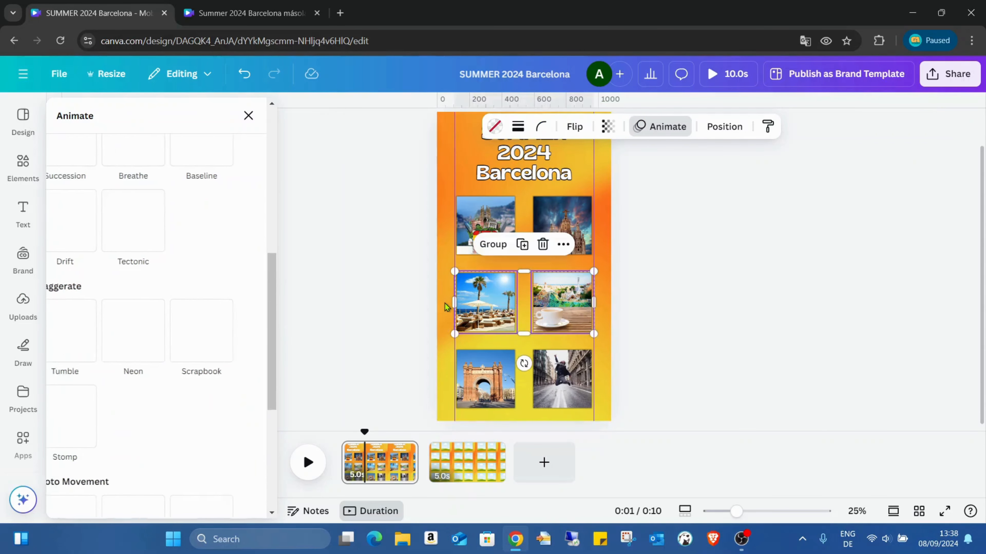
pyautogui.click(491, 244)
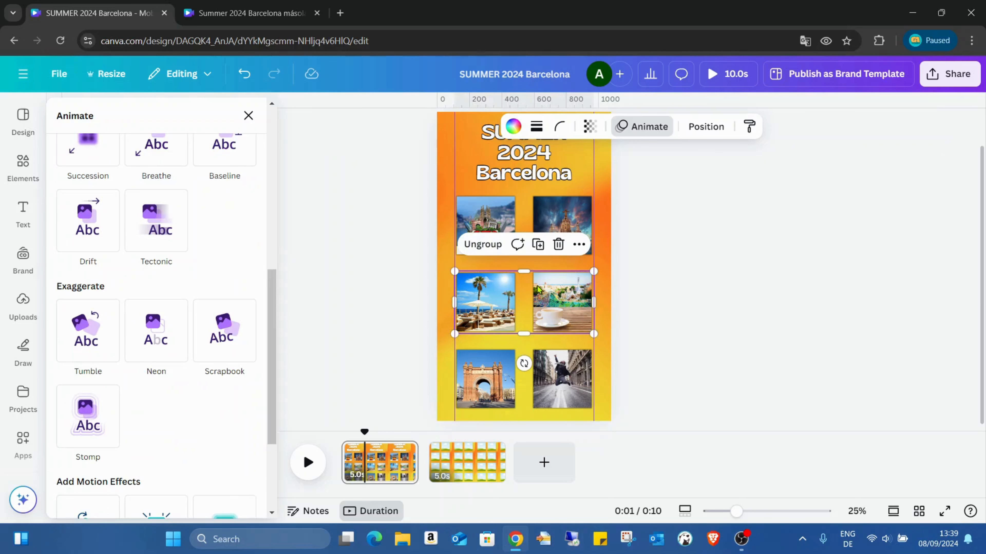
pyautogui.scroll(2, 233, 281)
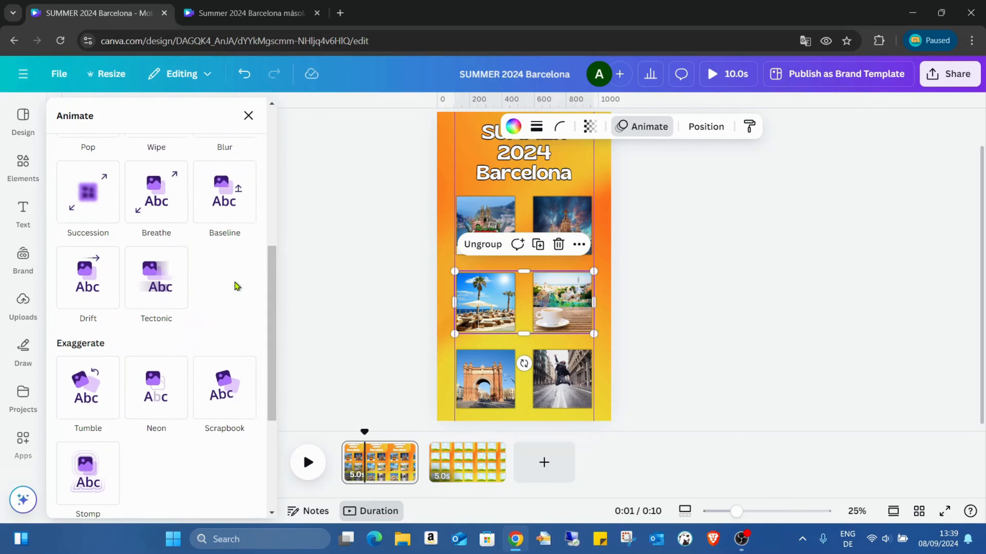
pyautogui.click(224, 224)
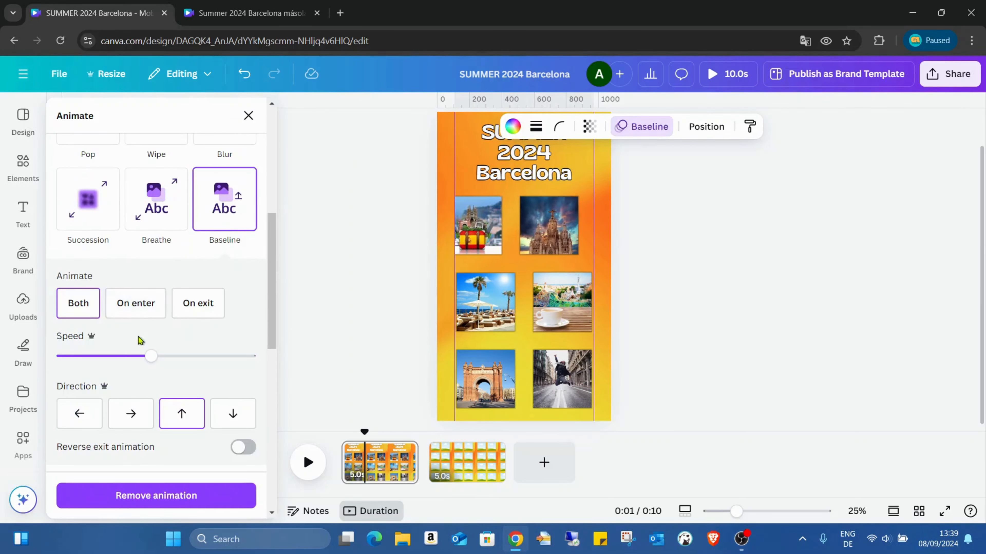
pyautogui.click(142, 307)
pyautogui.click(80, 420)
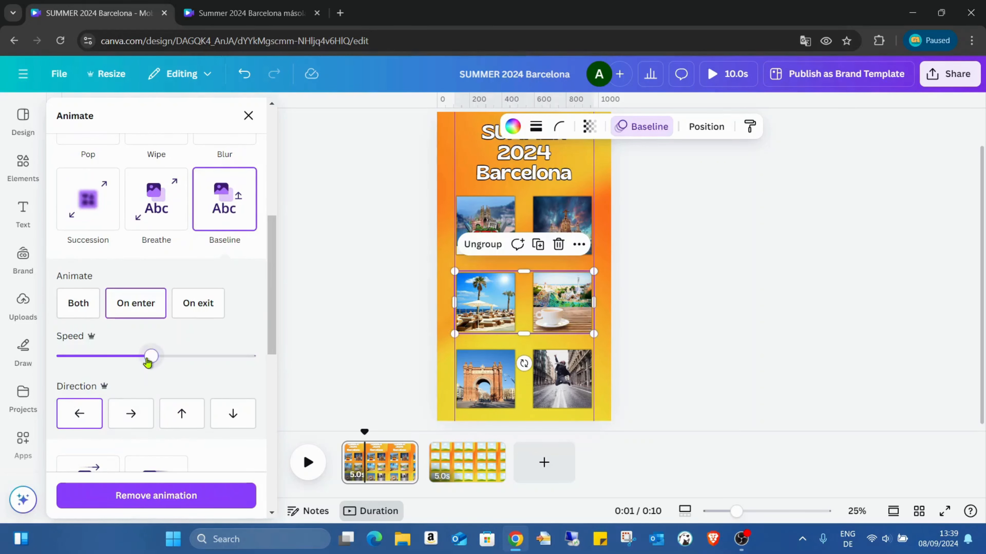
pyautogui.moveTo(151, 356); pyautogui.dragTo(63, 356)
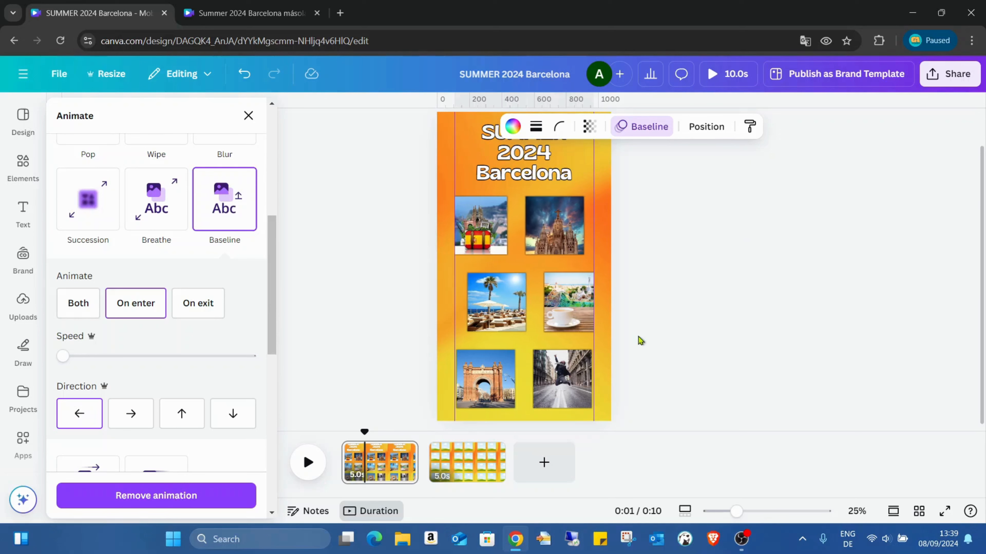
# - Group the two bottom-row photos and animate the group with Baseline on enter, moving rightward at the lowest speed
pyautogui.moveTo(603, 375); pyautogui.dragTo(442, 372)
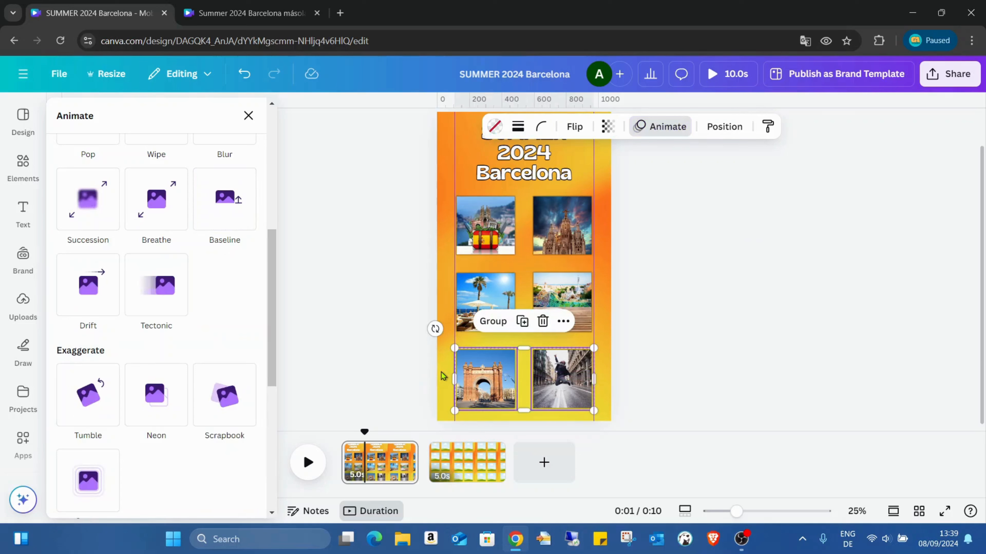
pyautogui.click(493, 321)
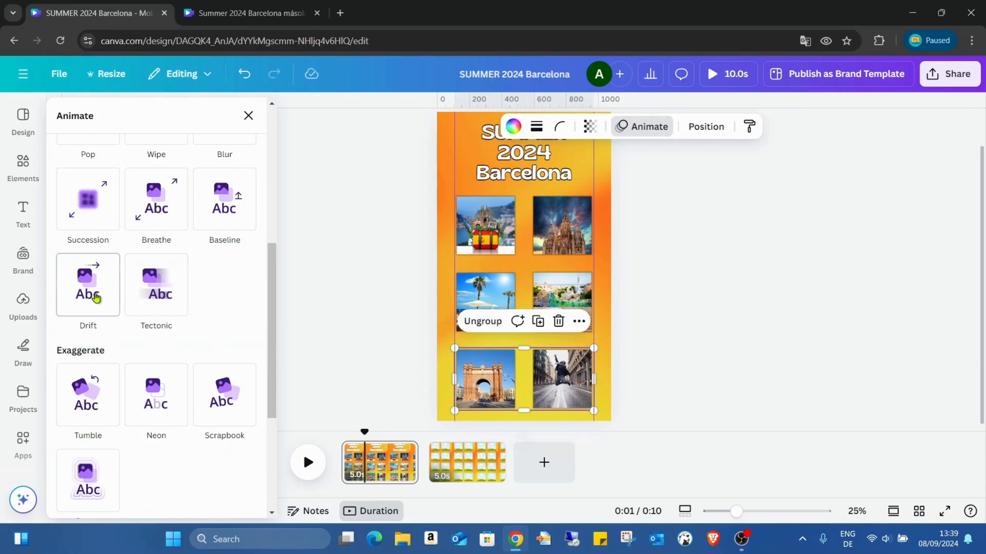
pyautogui.click(237, 221)
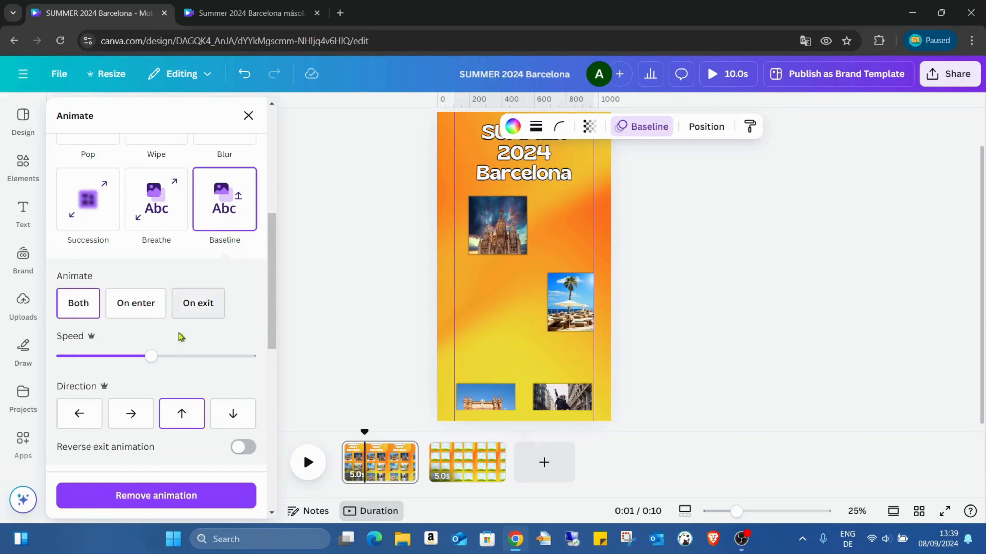
pyautogui.click(124, 317)
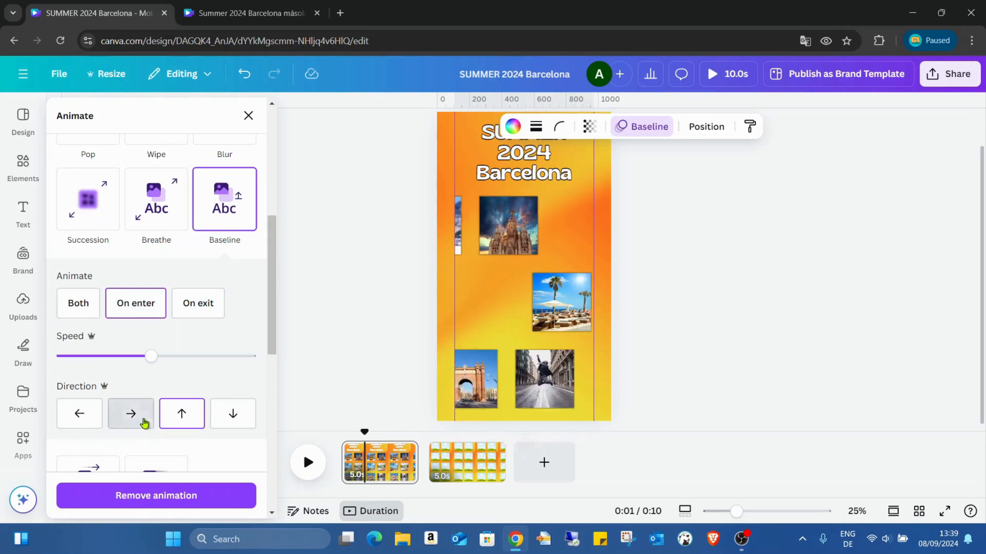
pyautogui.click(142, 415)
pyautogui.moveTo(151, 356); pyautogui.dragTo(62, 355)
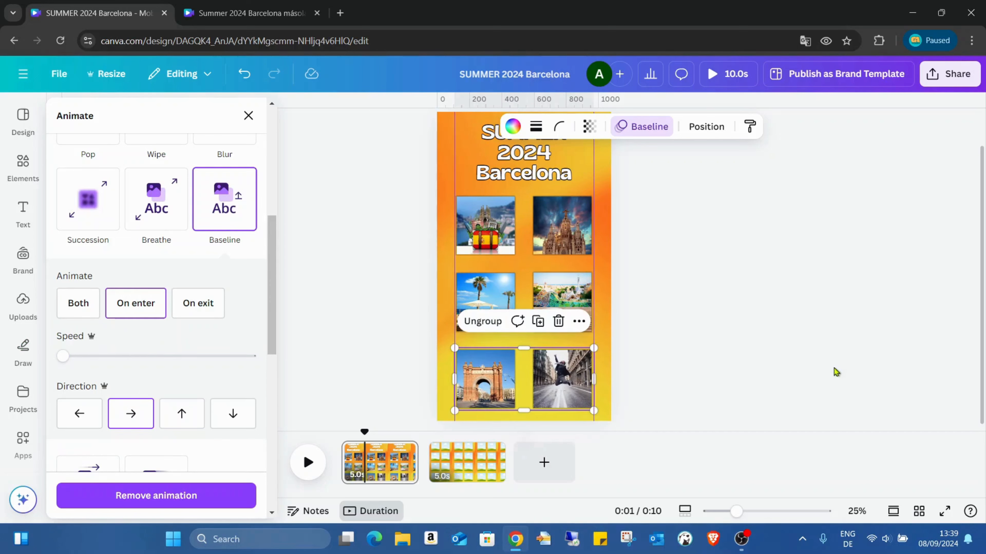
# - Preview the video in full screen to check the photo row animations, and return to the editor
pyautogui.click(944, 511)
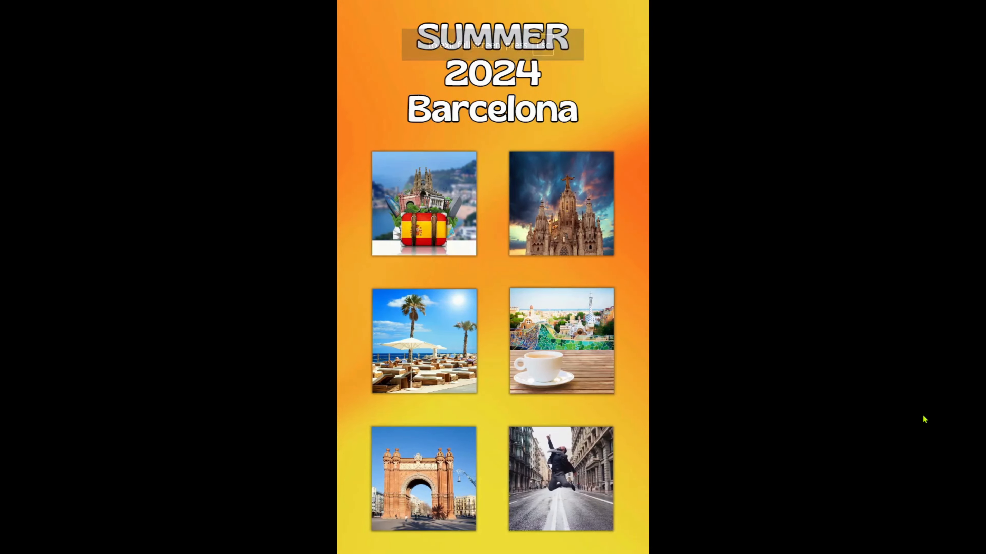
pyautogui.press('Escape')
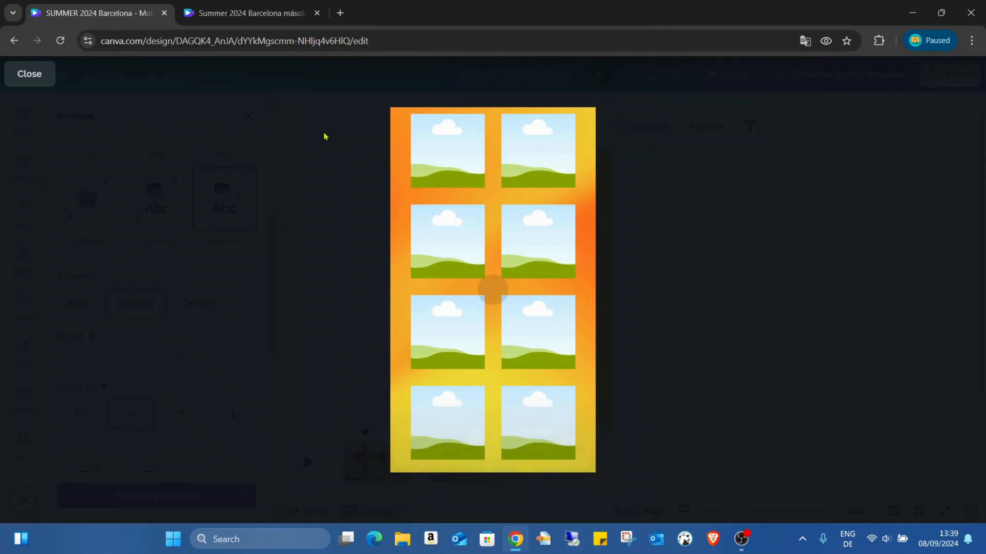
pyautogui.click(28, 73)
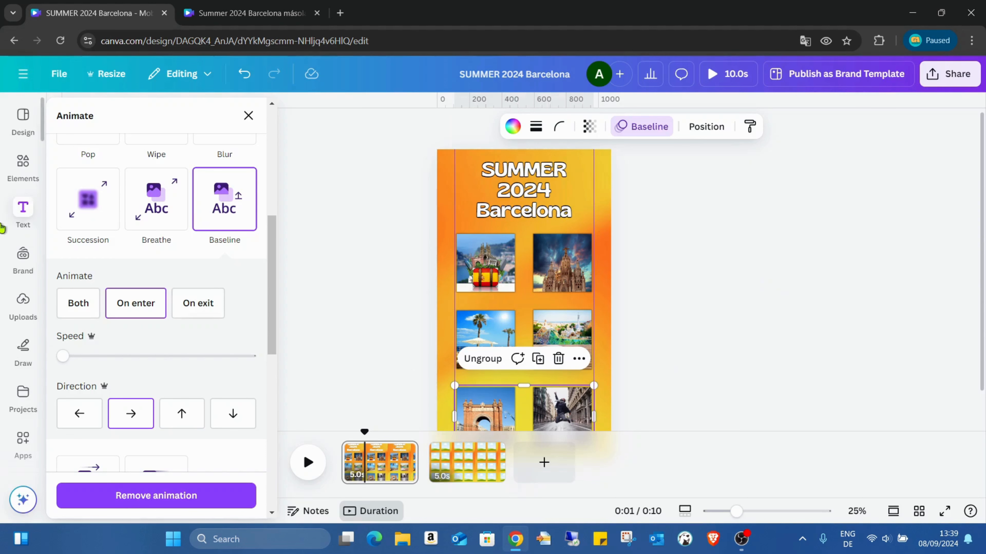
# - Show the top-row group's timing, trim its start so it enters shortly after the page begins, and play the page from the beginning
pyautogui.scroll(-2, 514, 341)
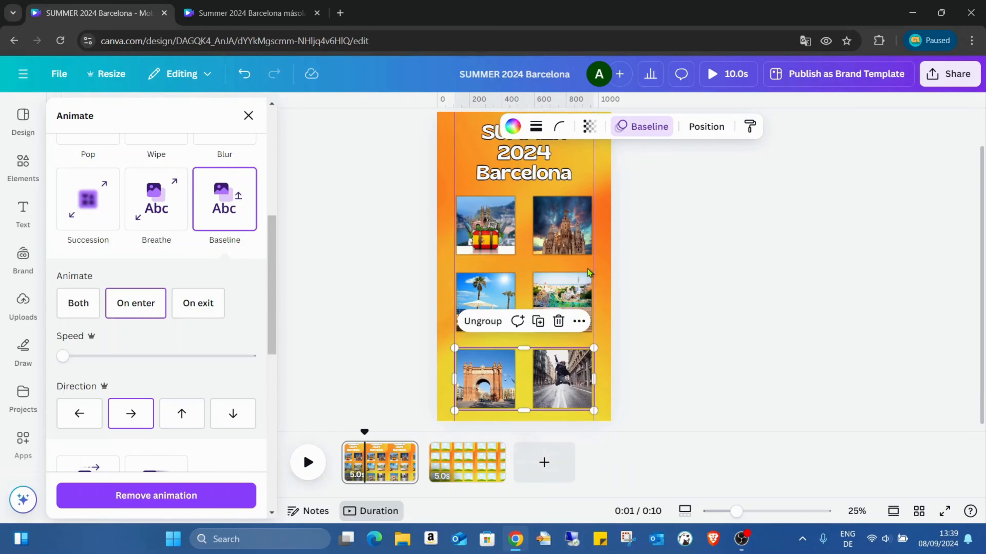
pyautogui.click(601, 258)
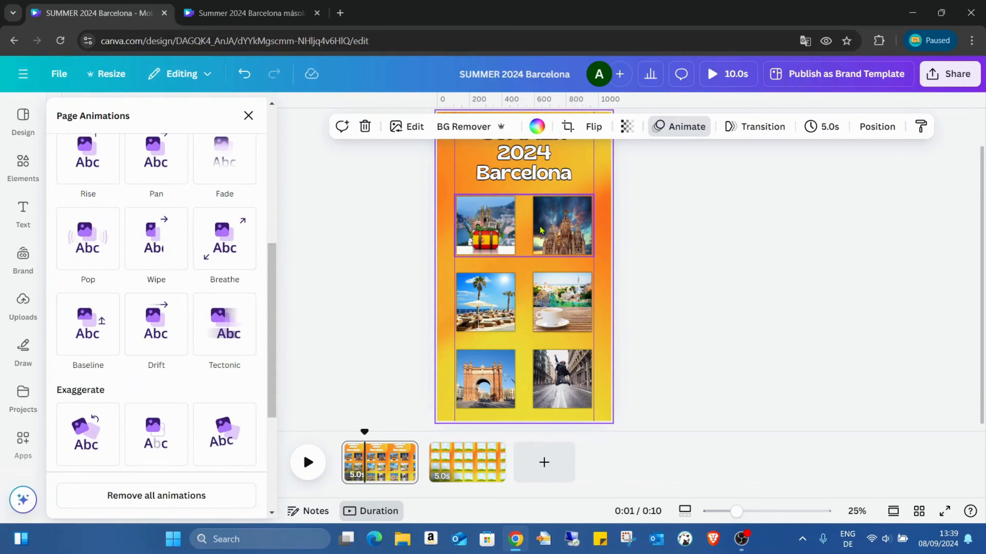
pyautogui.click(526, 242)
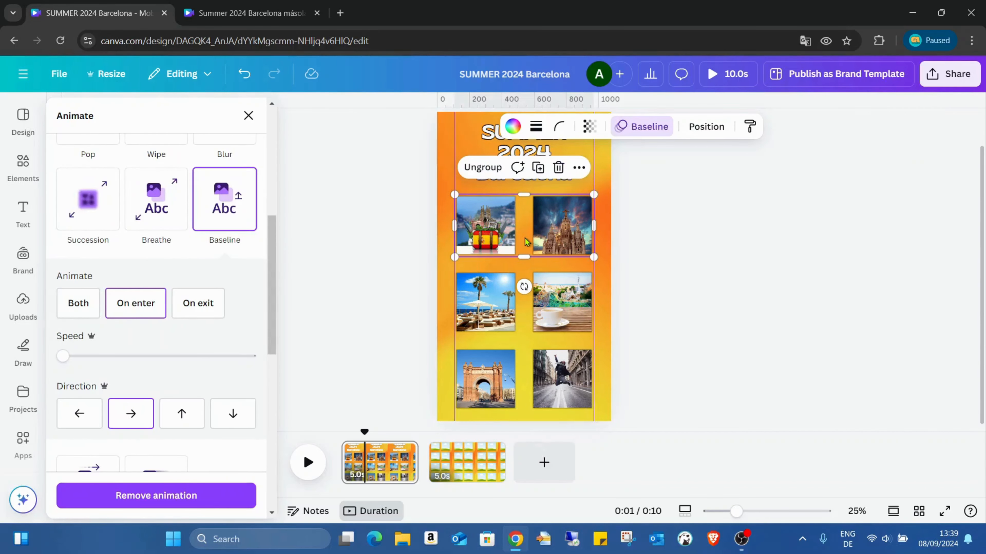
pyautogui.rightClick(526, 241)
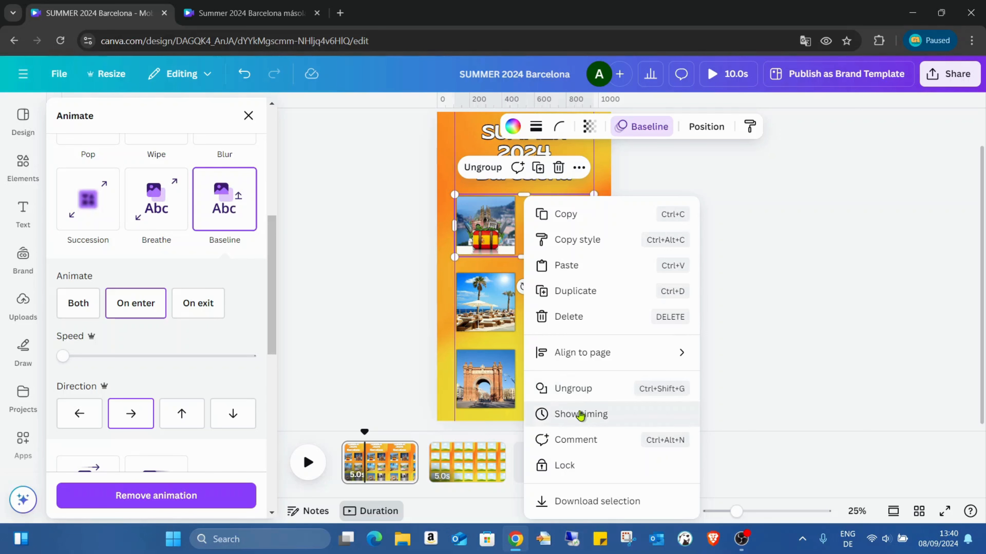
pyautogui.click(580, 415)
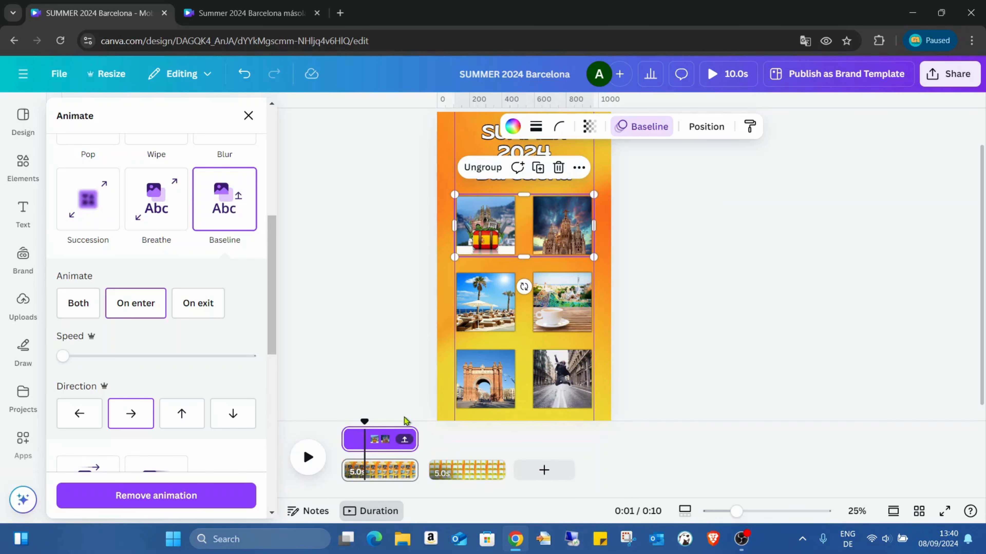
pyautogui.moveTo(350, 446)
pyautogui.moveTo(350, 442); pyautogui.dragTo(364, 440)
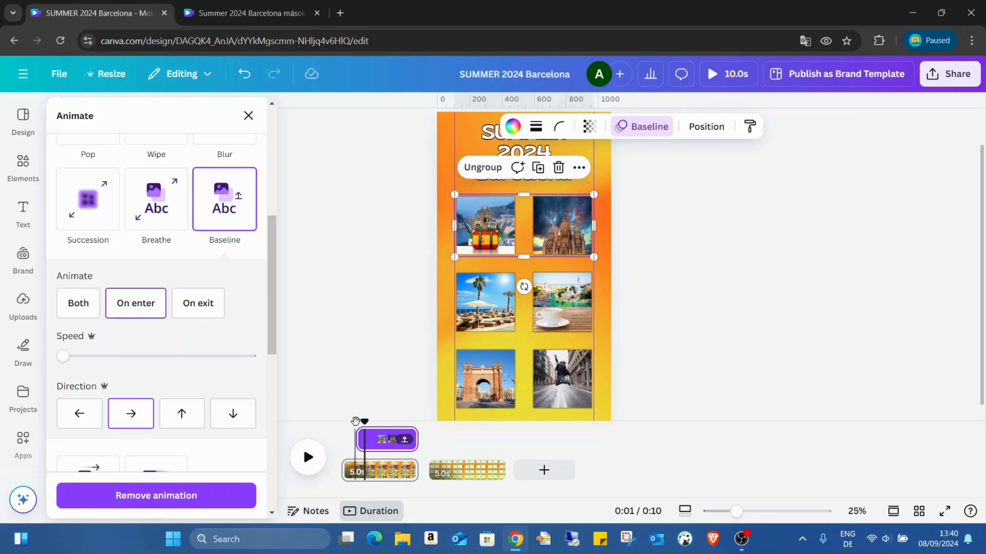
pyautogui.moveTo(364, 422); pyautogui.dragTo(339, 426)
pyautogui.click(310, 457)
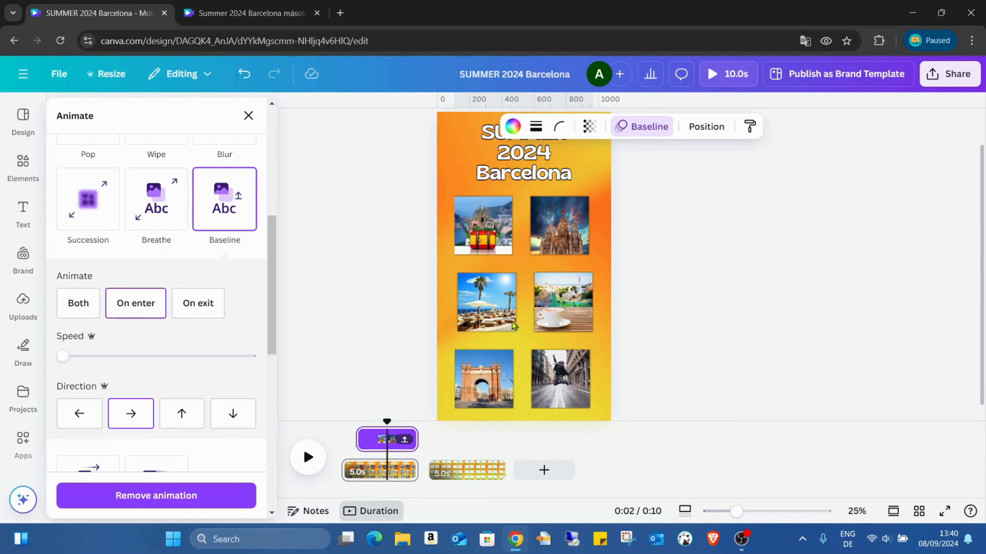
# - Trim the starts of the middle-row and bottom-row groups' timing so each row enters after the one above it
pyautogui.click(527, 300)
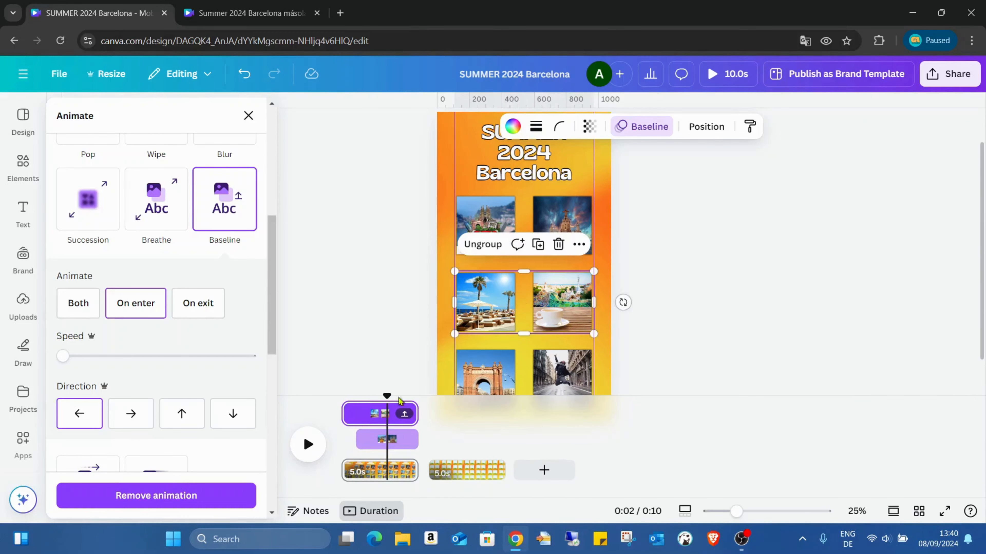
pyautogui.moveTo(349, 415); pyautogui.dragTo(377, 415)
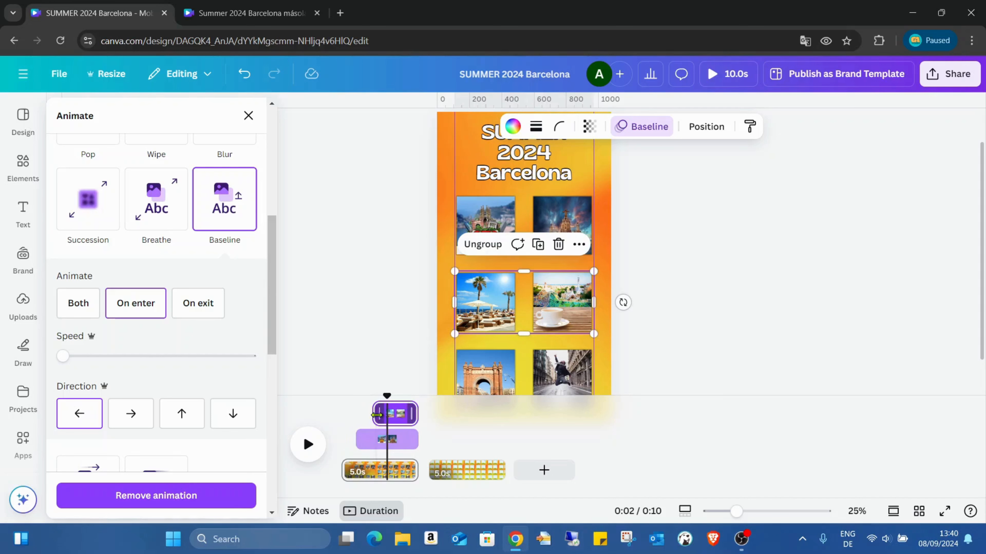
pyautogui.click(532, 375)
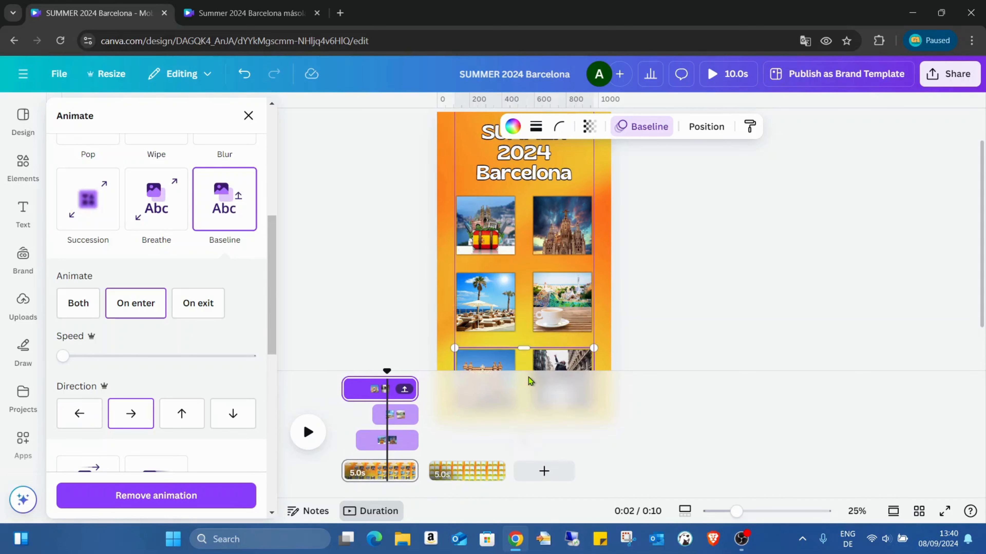
pyautogui.moveTo(344, 387); pyautogui.dragTo(389, 384)
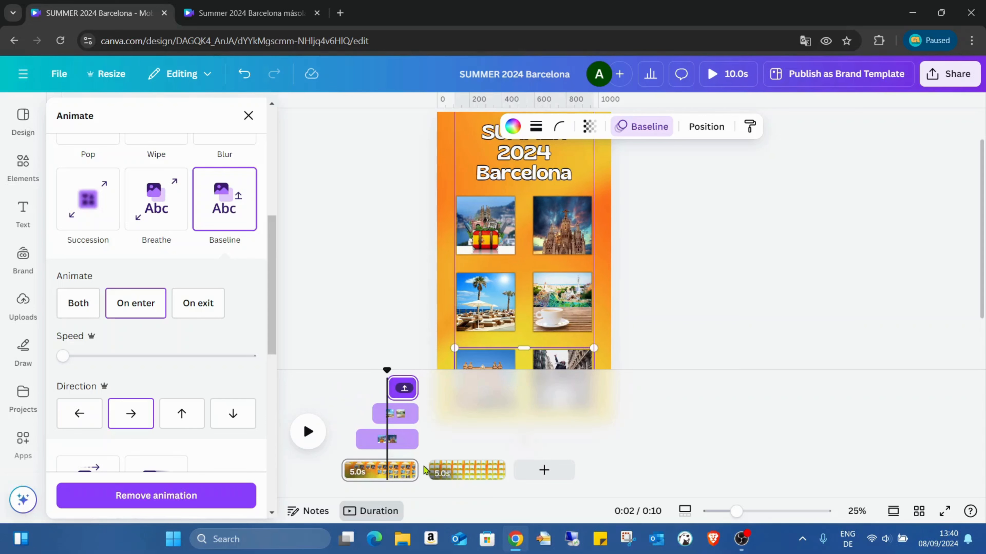
# - Extend the first page's duration to 7.0 seconds on the timeline
pyautogui.click(418, 471)
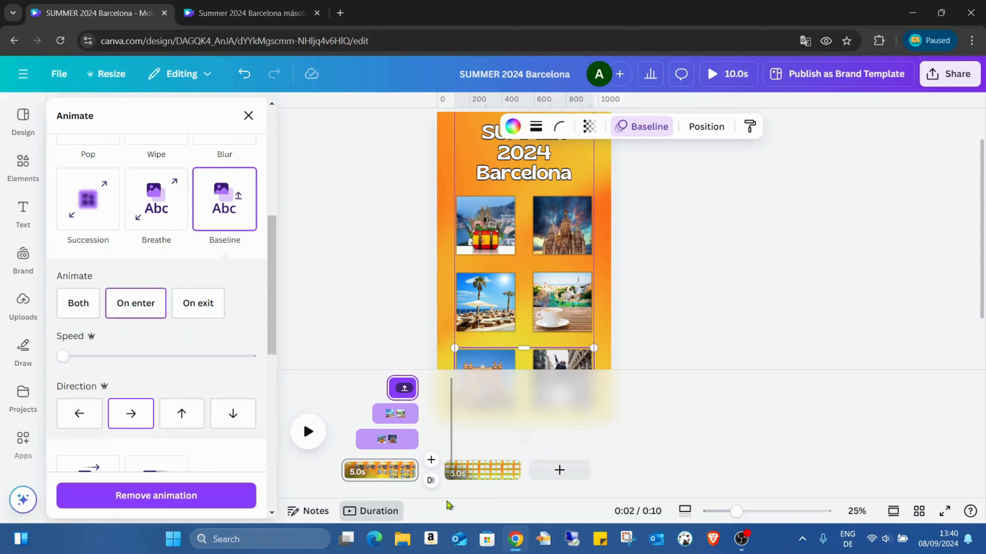
pyautogui.moveTo(425, 470); pyautogui.dragTo(446, 469)
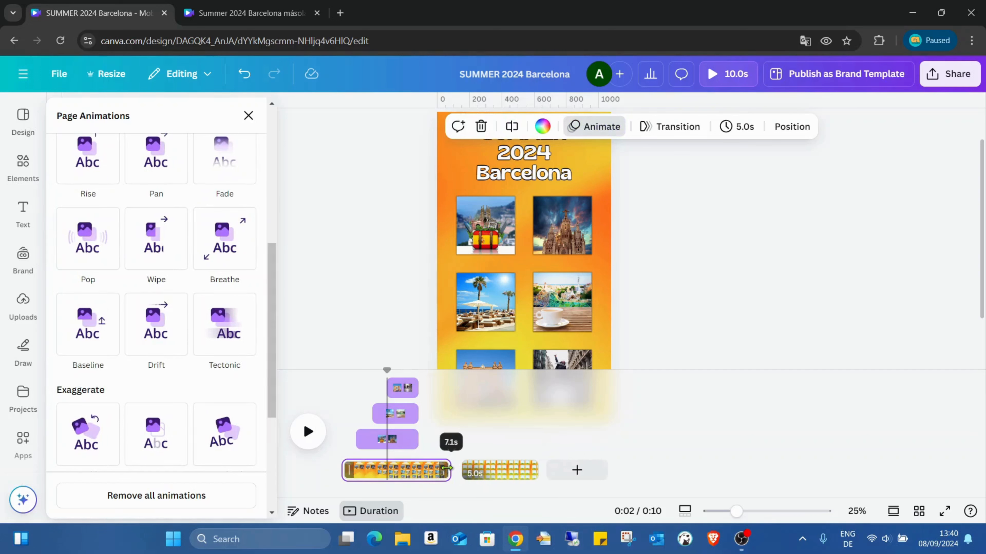
pyautogui.moveTo(446, 468); pyautogui.dragTo(444, 468)
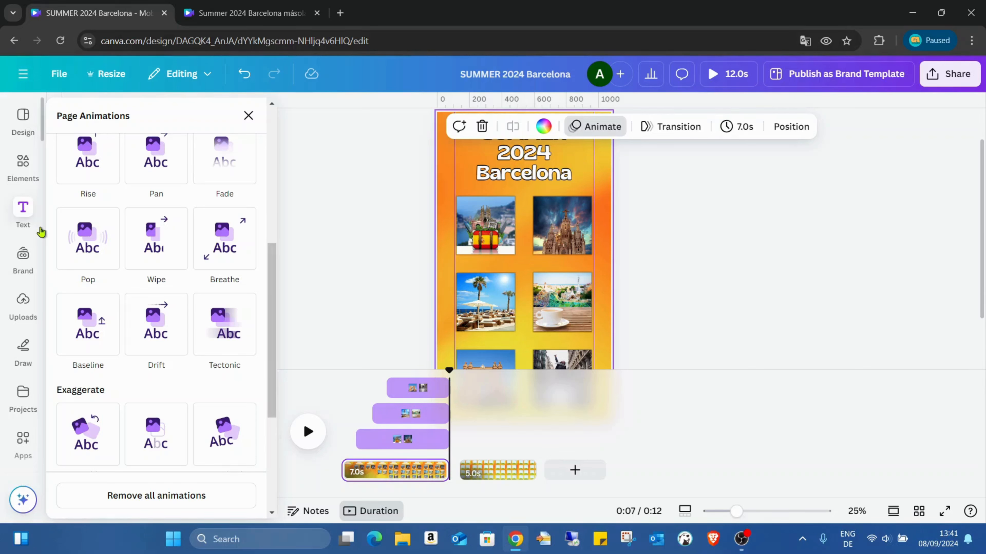
# - Search the audio library for "barcelona"
pyautogui.click(21, 173)
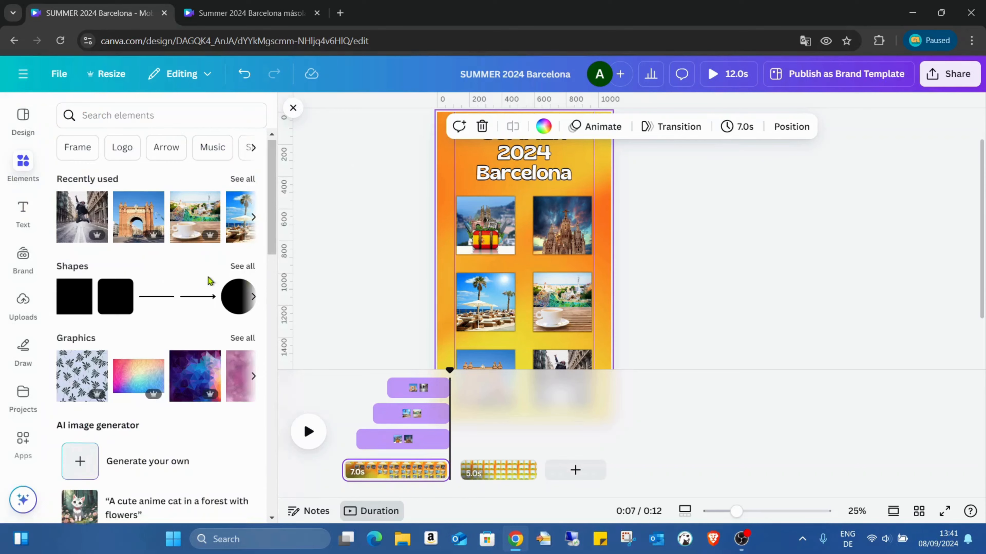
pyautogui.scroll(-12, 209, 281)
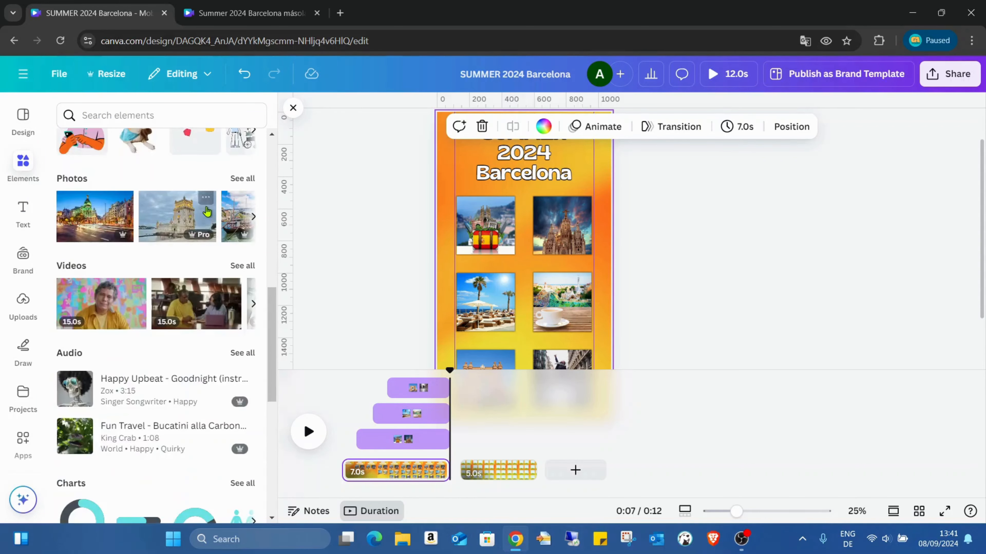
pyautogui.scroll(-3, 205, 210)
pyautogui.click(241, 226)
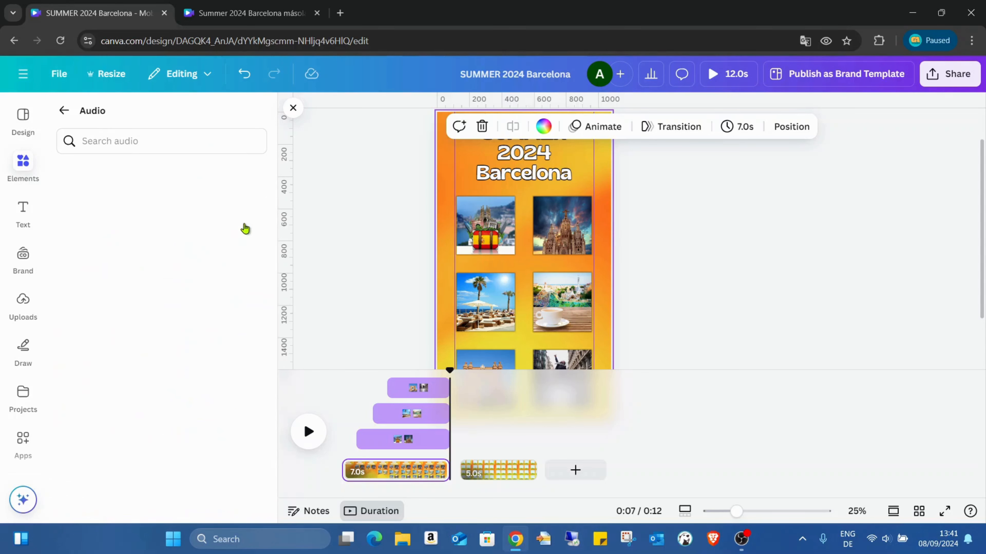
pyautogui.click(165, 141)
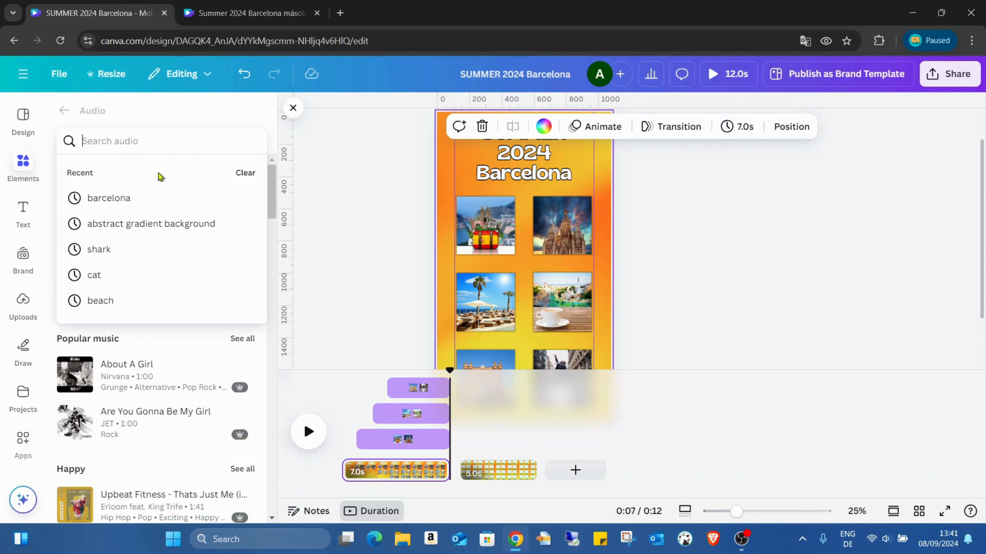
pyautogui.click(152, 201)
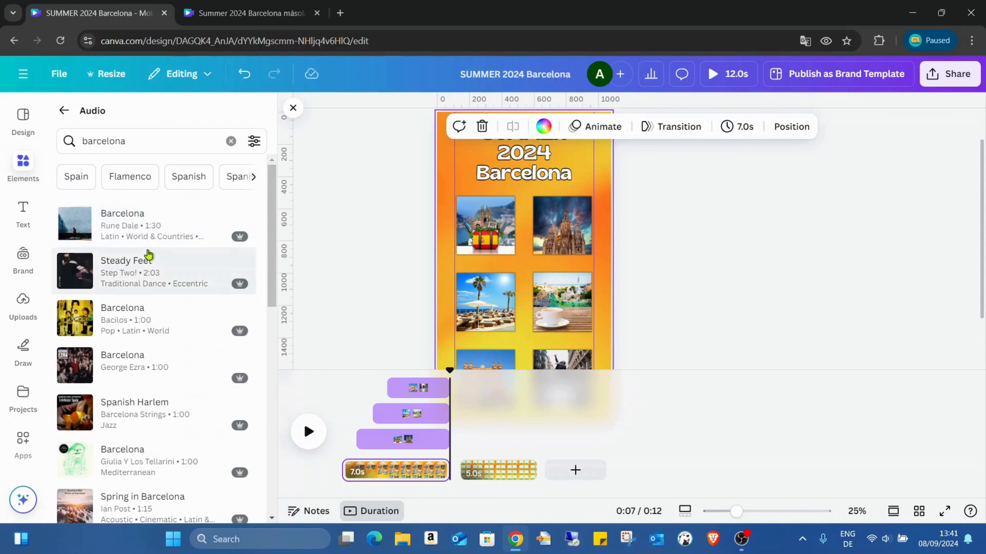
# - Listen to samples of the tracks Streets of Barcelona, Spring in Barcelona and Spanish Harlem from the audio results
pyautogui.scroll(-5, 161, 253)
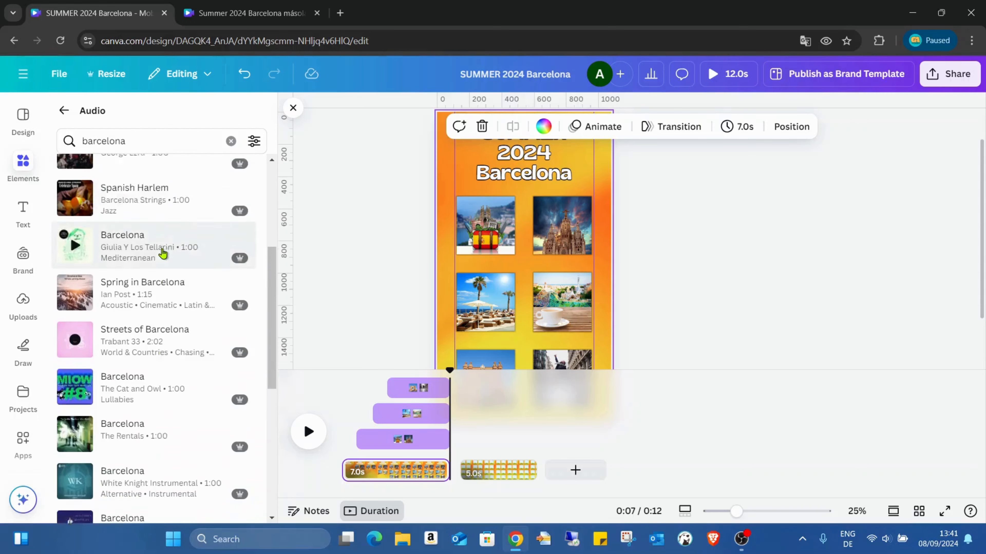
pyautogui.scroll(-3, 163, 253)
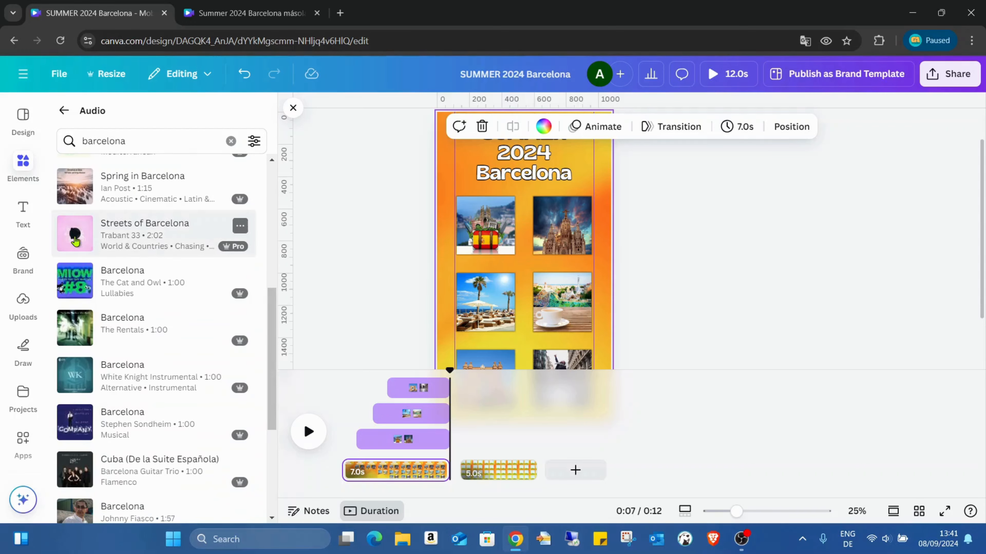
pyautogui.click(77, 237)
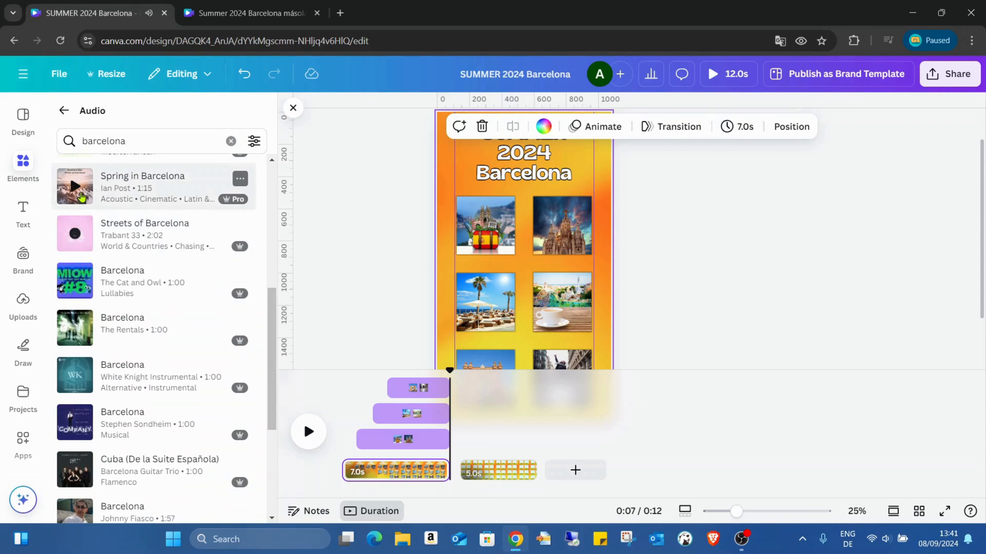
pyautogui.click(80, 195)
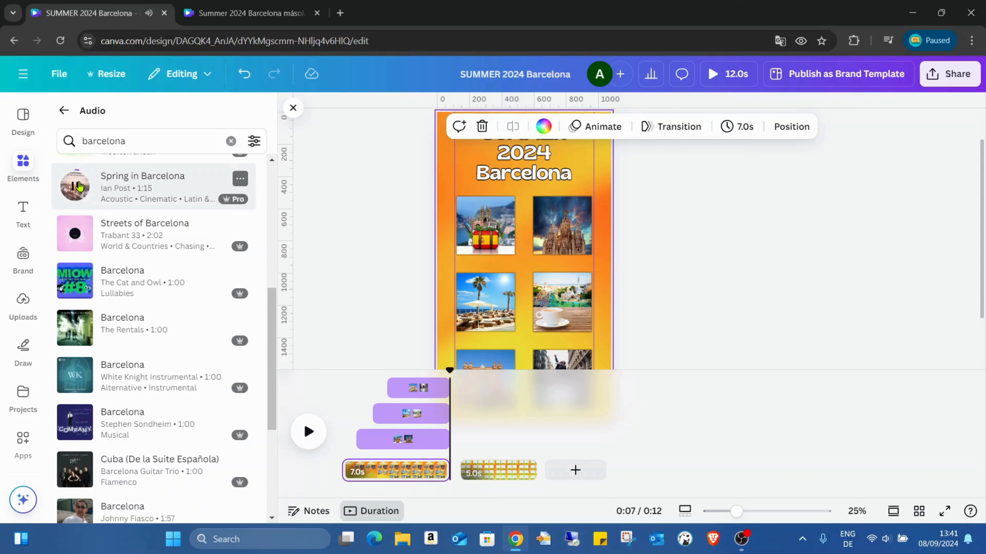
pyautogui.click(75, 187)
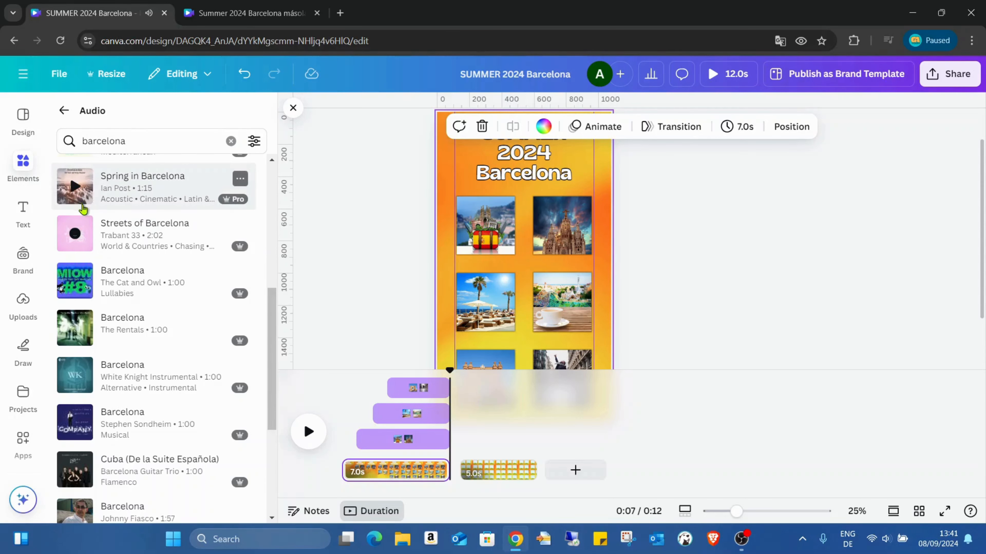
pyautogui.scroll(3, 76, 314)
pyautogui.scroll(2, 114, 274)
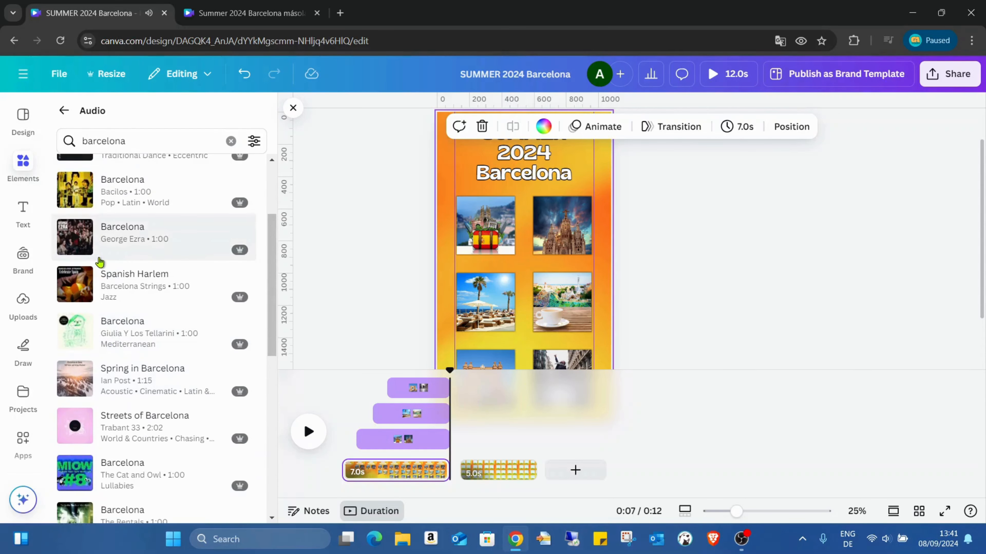
pyautogui.click(75, 285)
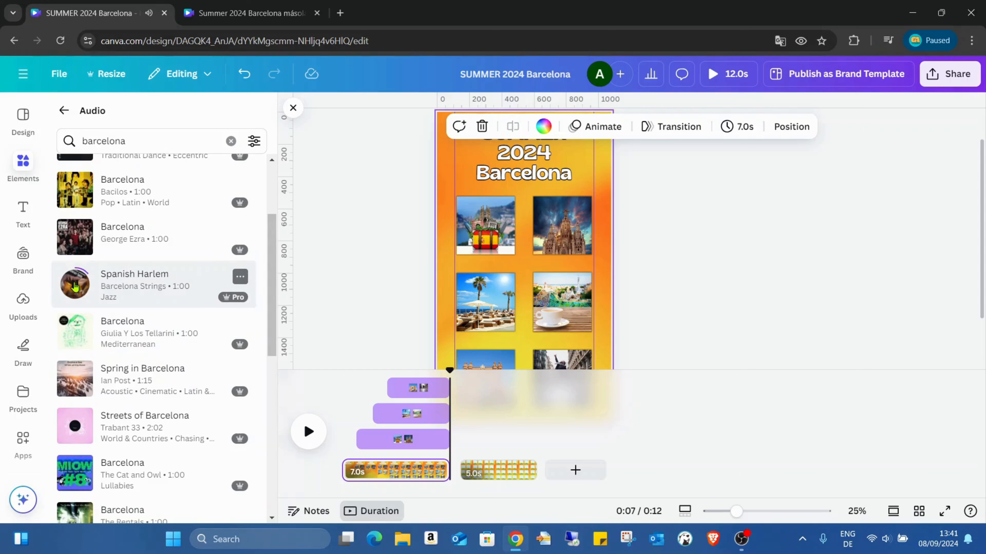
pyautogui.click(75, 286)
# - Listen to samples of the George Ezra and Bacilos versions of Barcelona, Cuba (De la Suite Española) and the classical Barcelona Nights
pyautogui.scroll(1, 75, 288)
pyautogui.scroll(3, 75, 287)
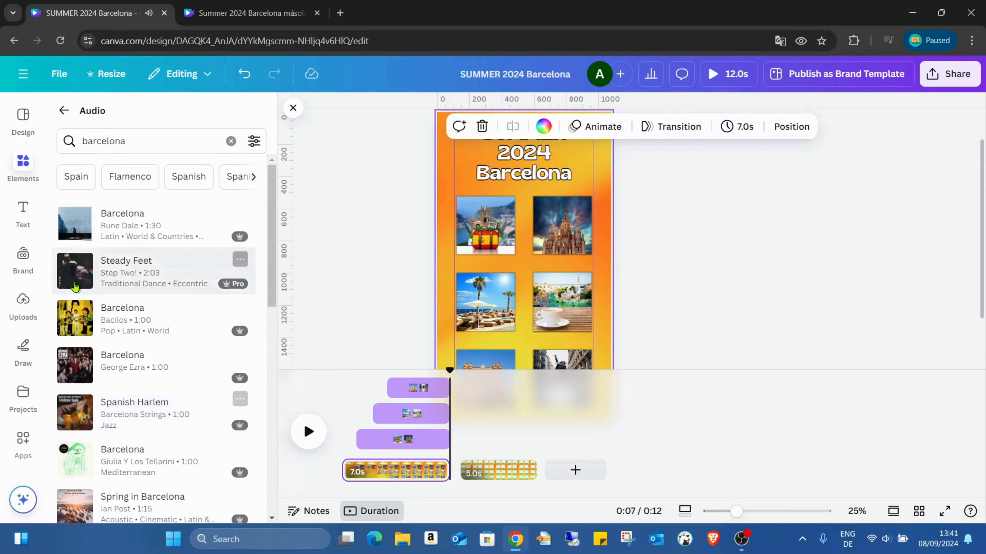
pyautogui.scroll(-2, 79, 303)
pyautogui.click(80, 308)
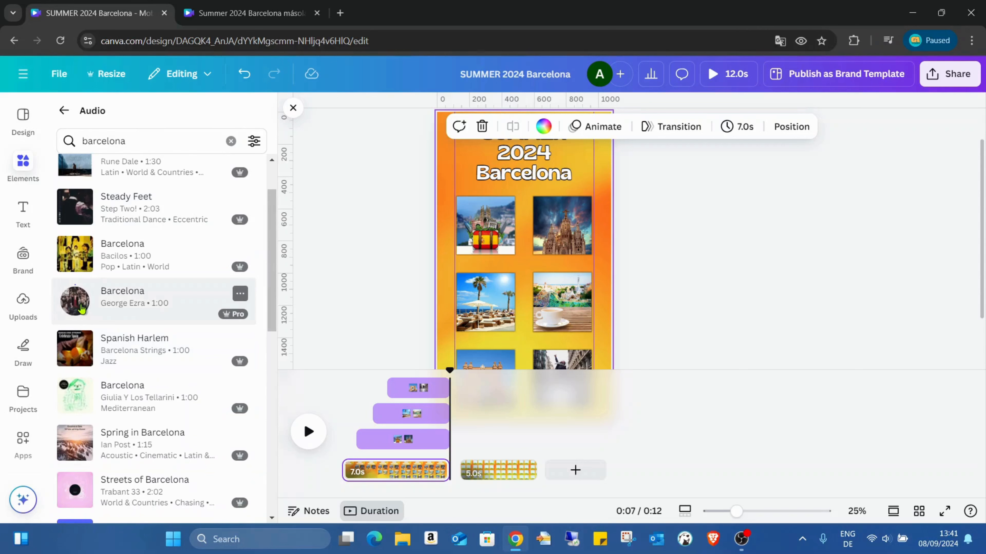
pyautogui.click(73, 262)
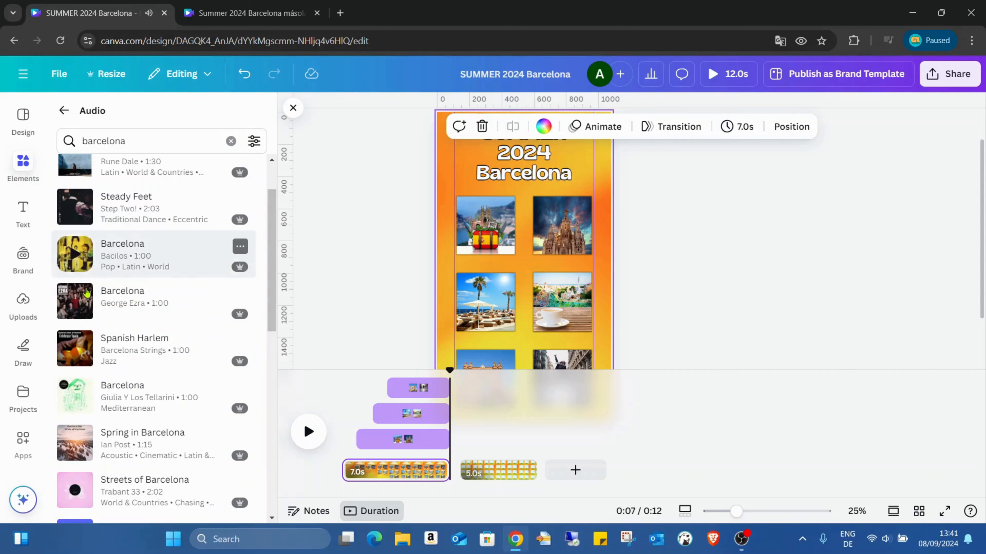
pyautogui.scroll(-10, 78, 268)
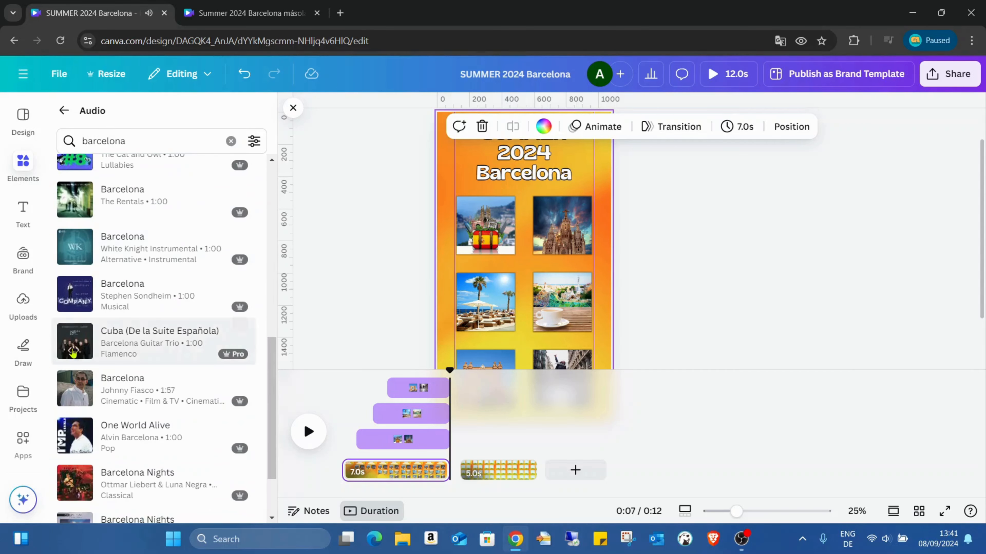
pyautogui.click(78, 342)
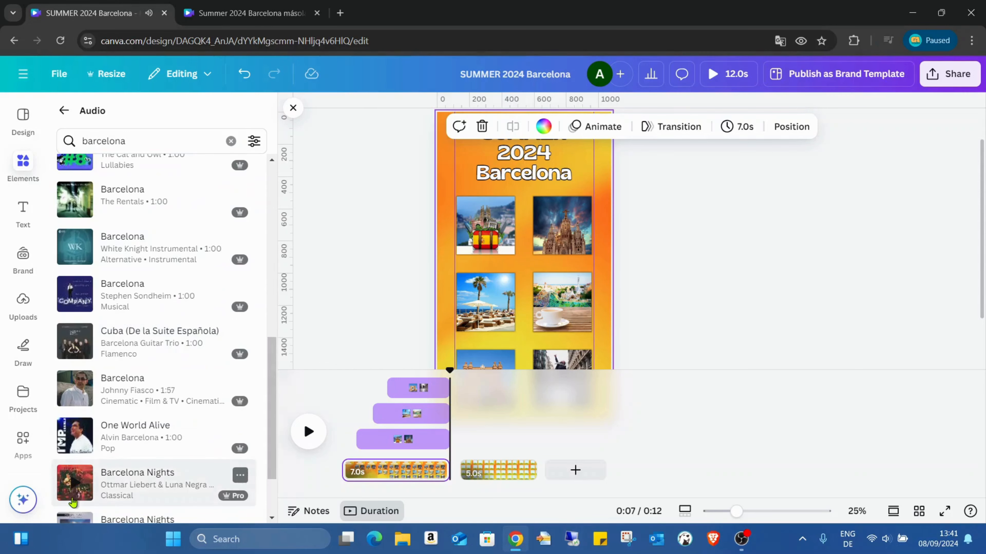
pyautogui.click(77, 487)
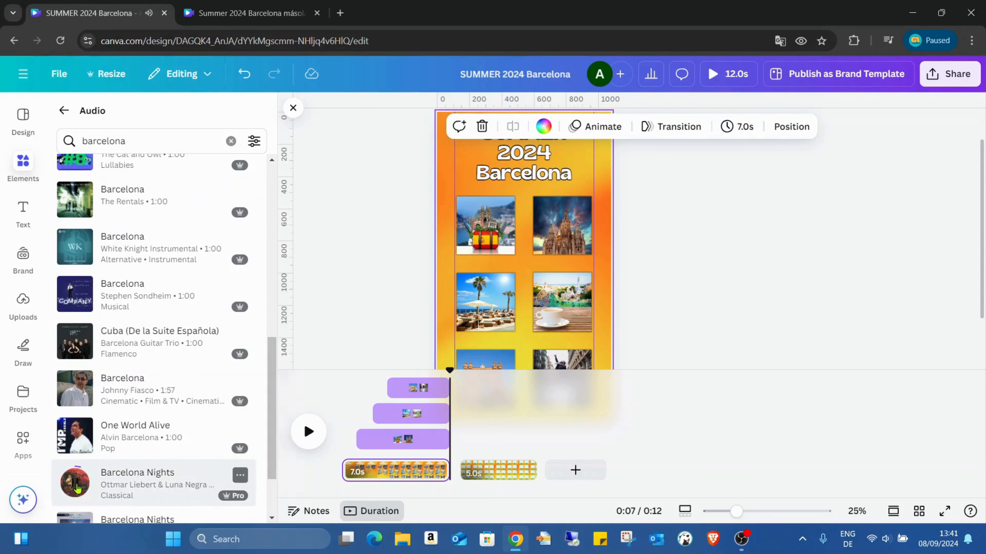
pyautogui.click(77, 489)
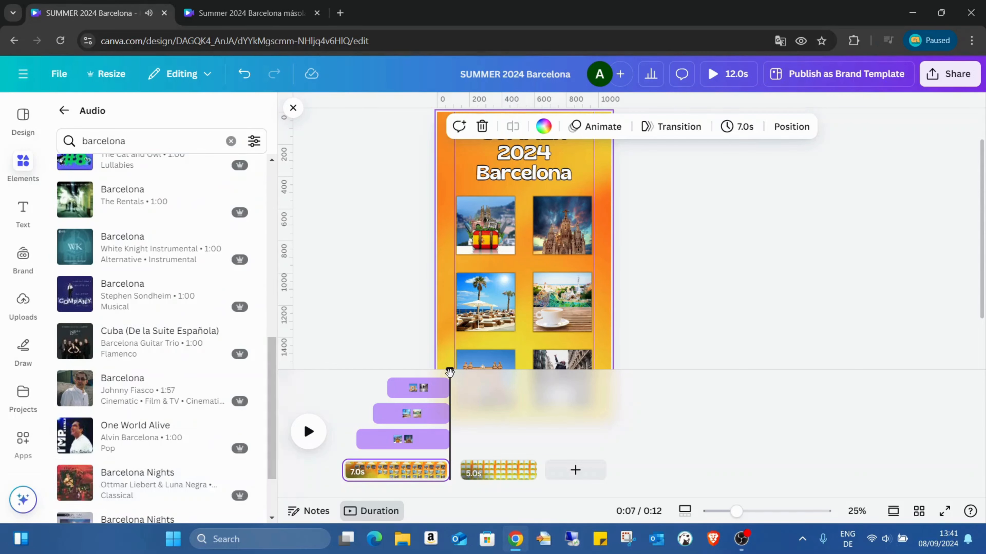
# - Add the classical track Barcelona Nights to the timeline and move it to start at the beginning of the first page
pyautogui.moveTo(450, 373); pyautogui.dragTo(338, 374)
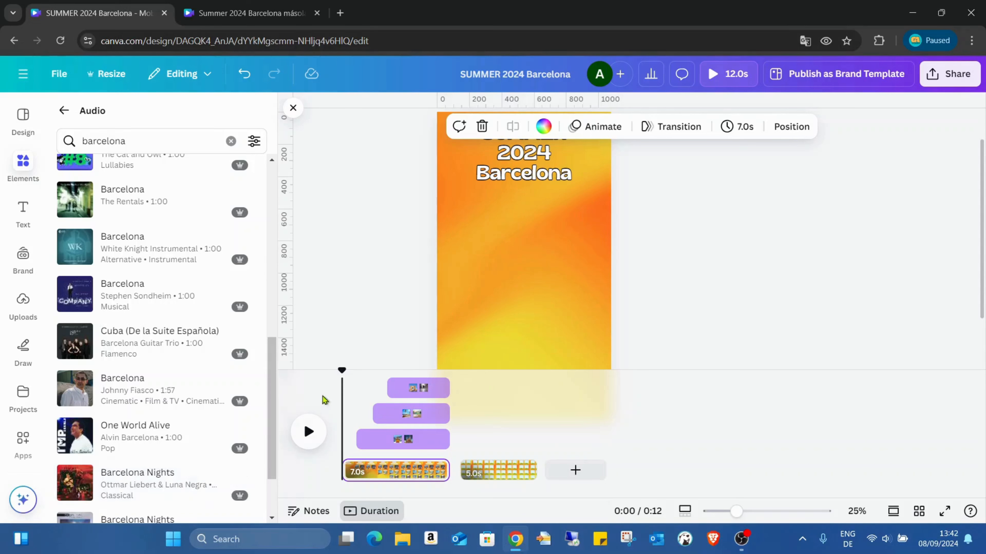
pyautogui.moveTo(343, 369); pyautogui.dragTo(375, 373)
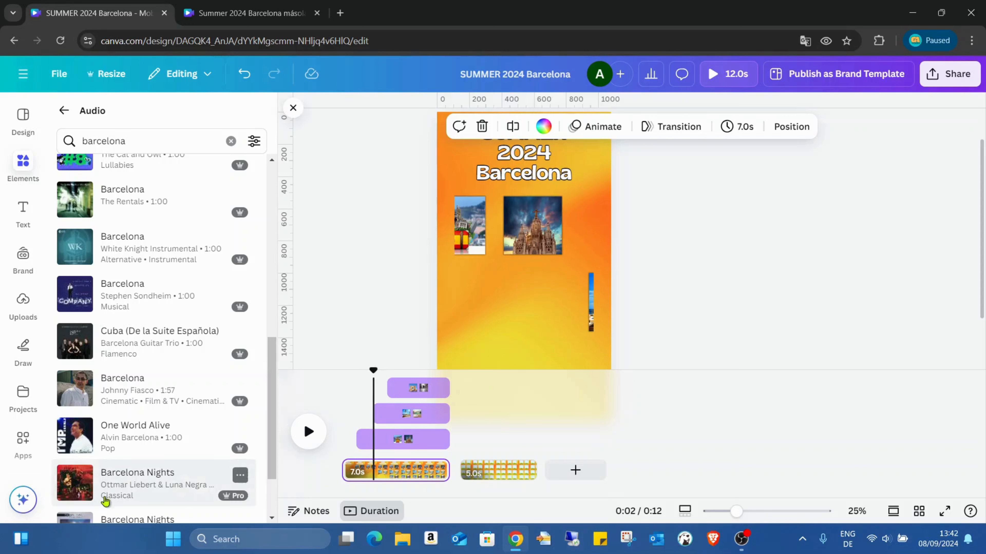
pyautogui.click(151, 484)
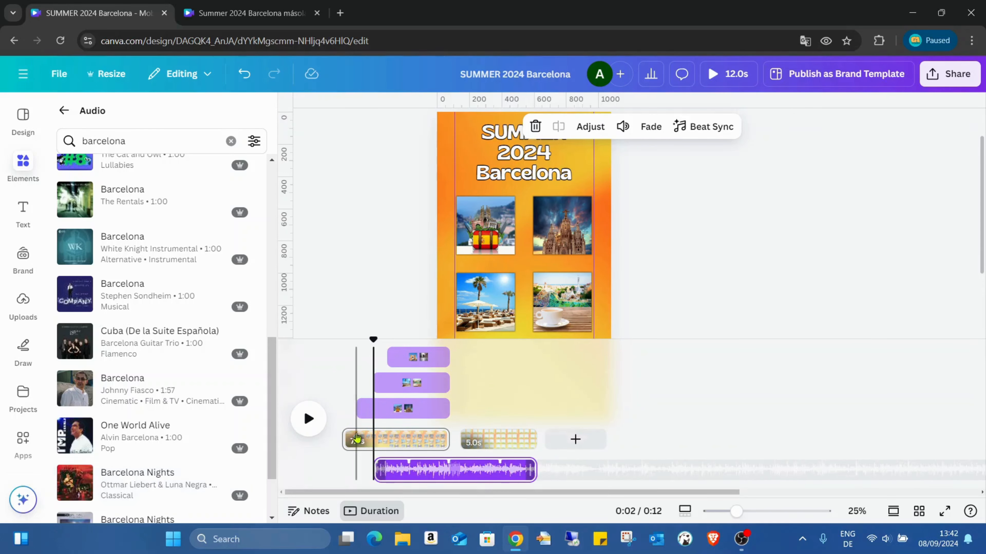
pyautogui.moveTo(373, 340); pyautogui.dragTo(342, 341)
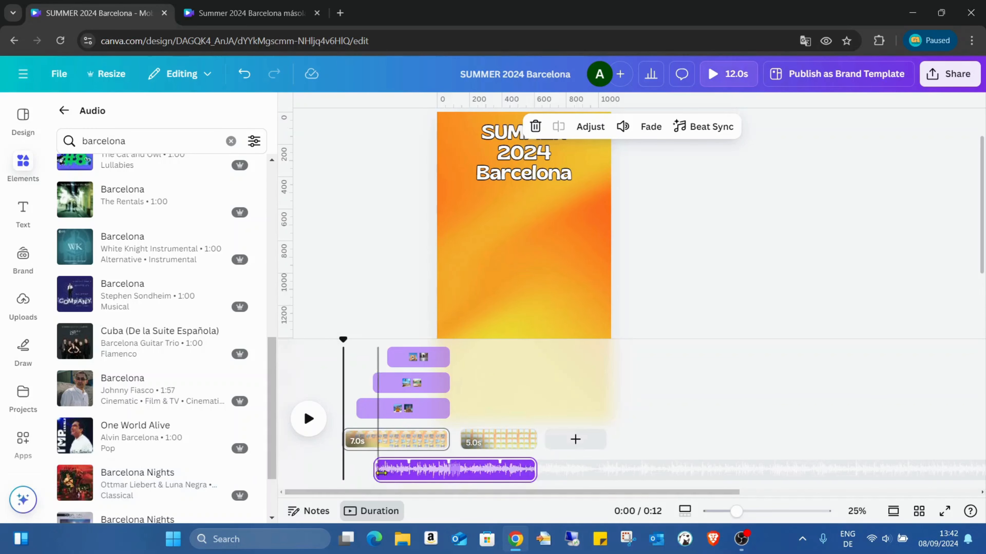
pyautogui.moveTo(429, 469); pyautogui.dragTo(398, 464)
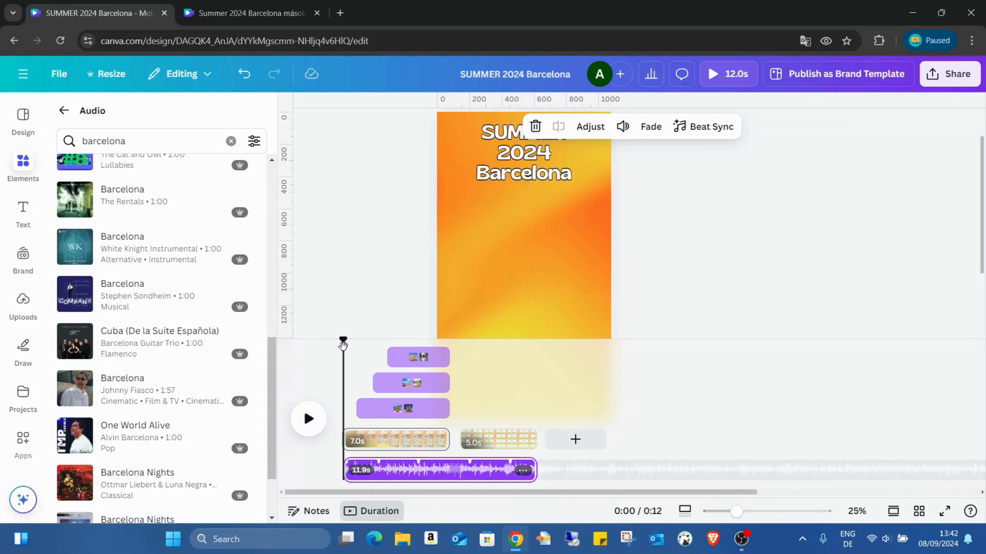
pyautogui.click(63, 111)
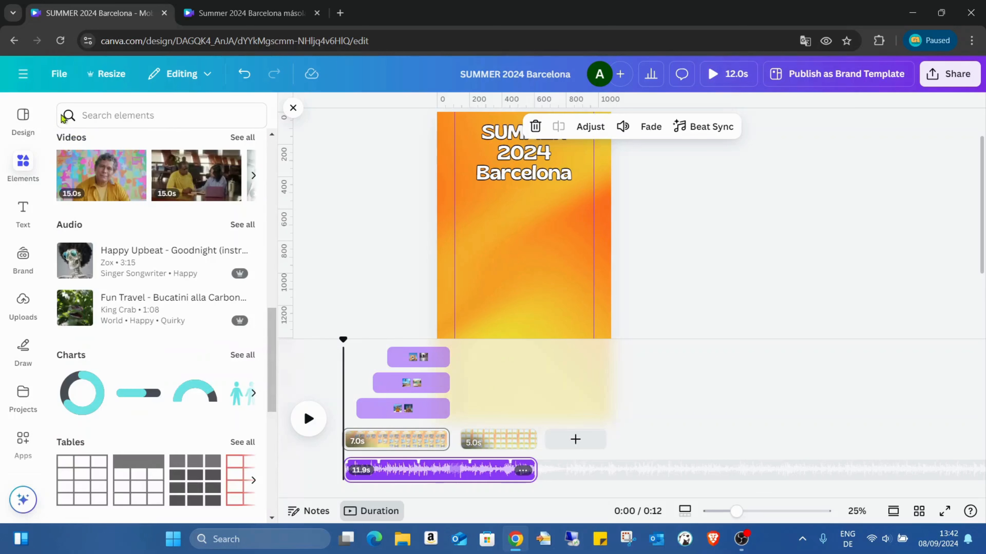
# - Set the music track's fade in to 1.0 s and its fade out to 1.5 s
pyautogui.click(423, 469)
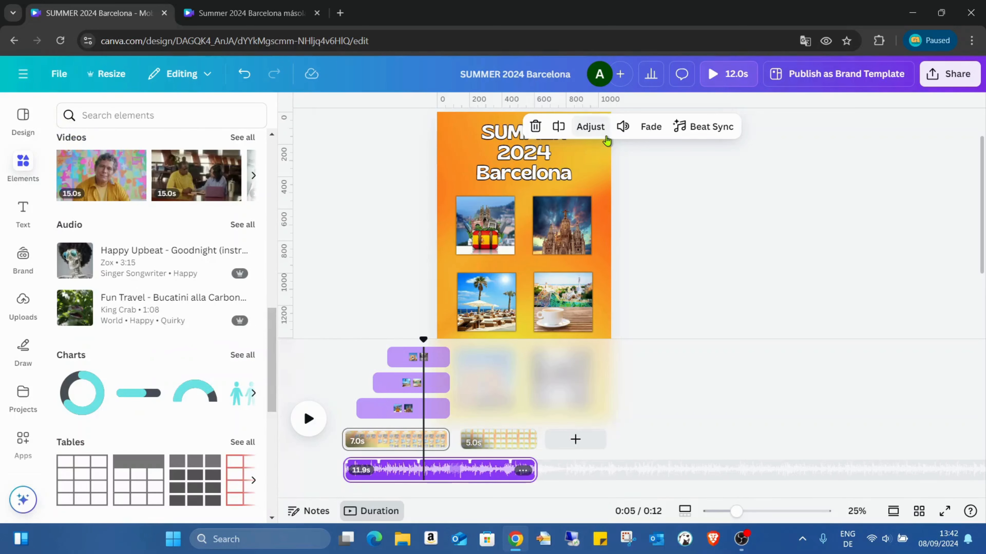
pyautogui.click(590, 127)
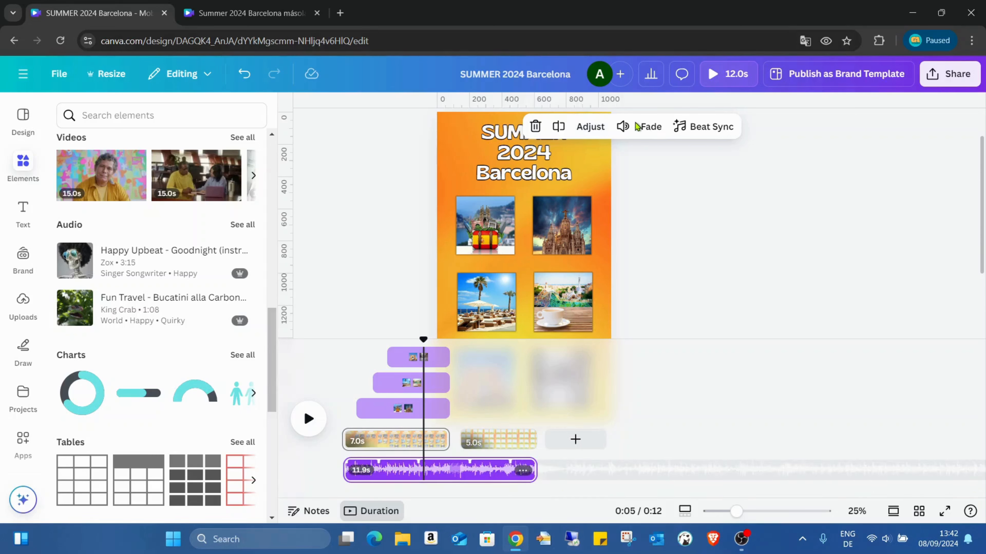
pyautogui.click(649, 128)
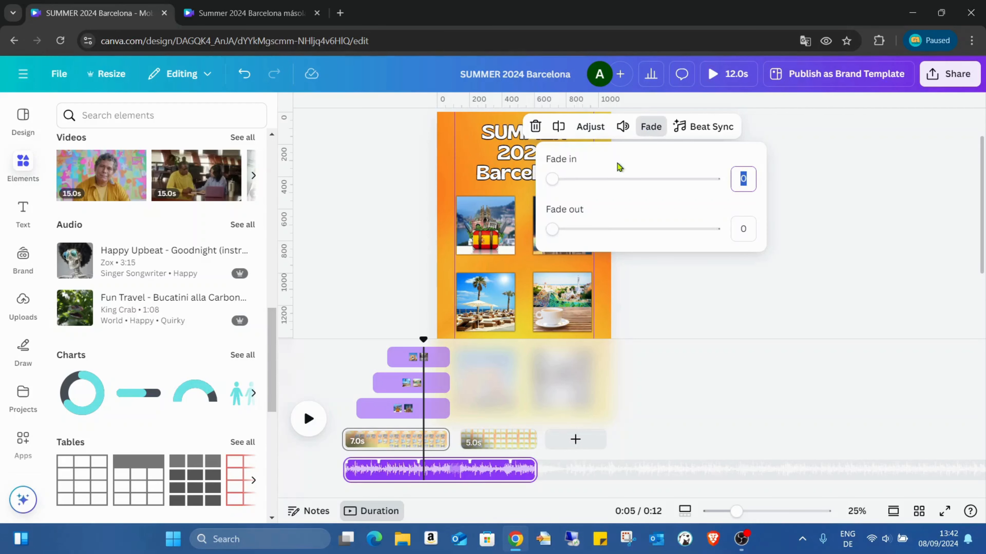
pyautogui.moveTo(552, 180); pyautogui.dragTo(744, 177)
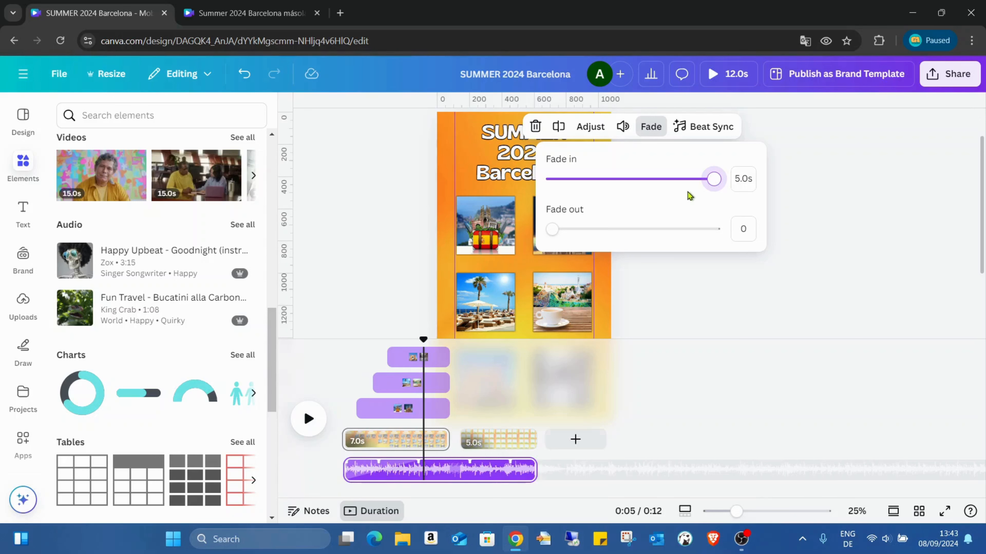
pyautogui.moveTo(711, 187); pyautogui.dragTo(587, 187)
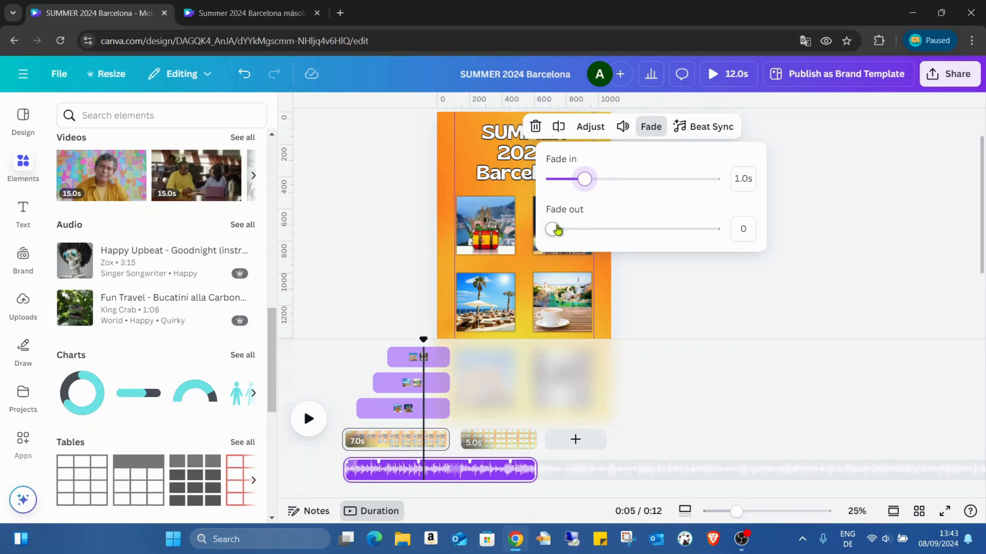
pyautogui.moveTo(556, 229); pyautogui.dragTo(600, 235)
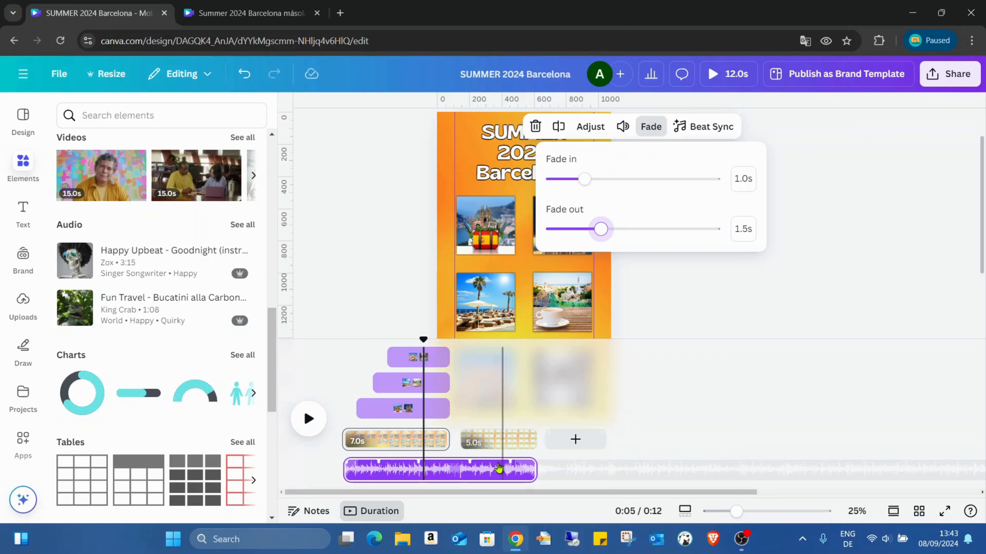
pyautogui.click(732, 351)
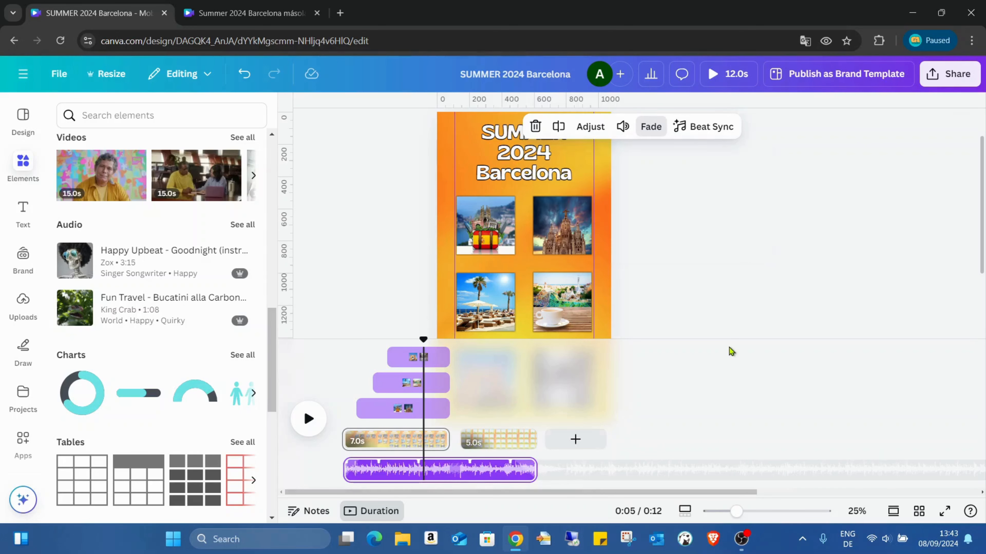
pyautogui.click(802, 271)
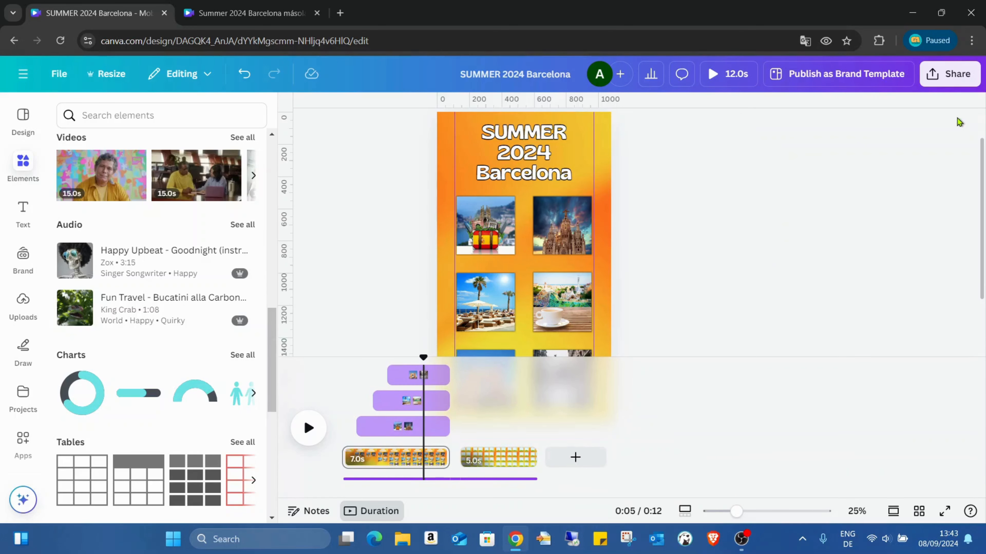
# - Preview the video with its music in full screen
pyautogui.scroll(-2, 726, 259)
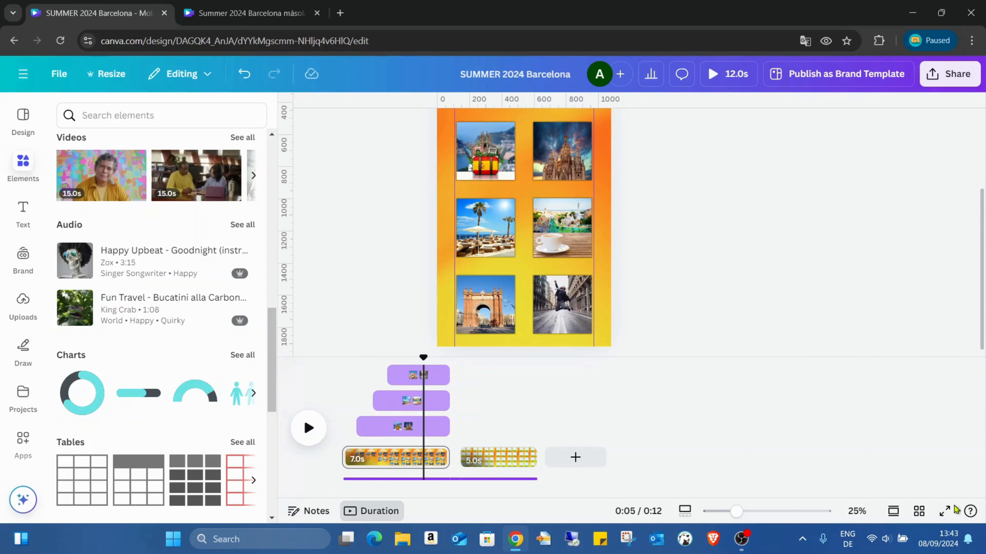
pyautogui.click(947, 512)
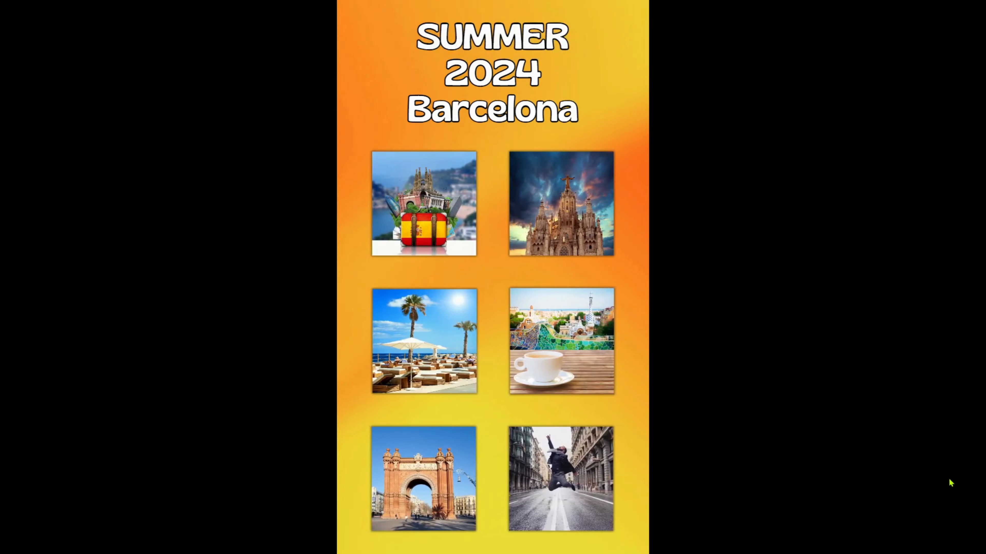
# - Finish watching the full-screen preview and return to the editor
pyautogui.moveTo(764, 136)
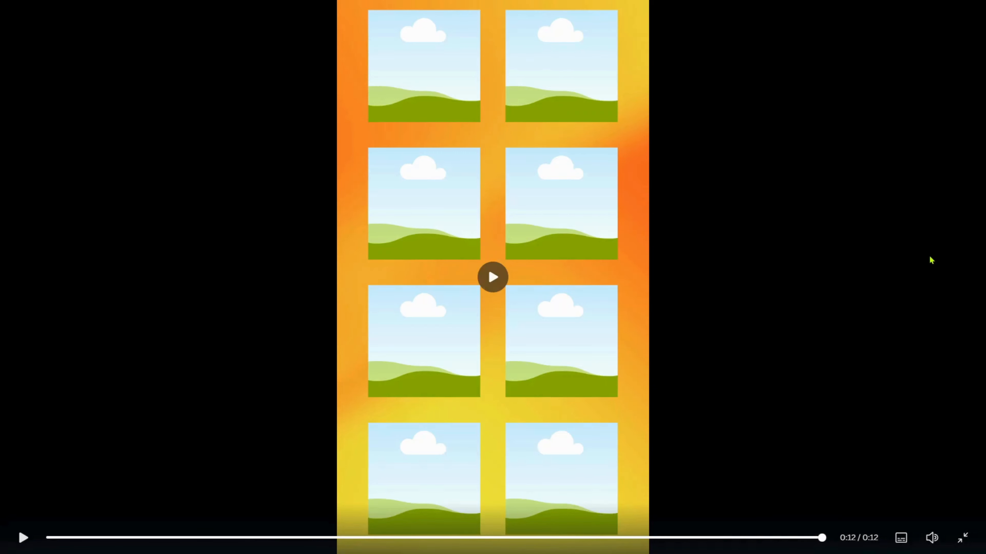
pyautogui.press('Escape')
pyautogui.press('Escape')
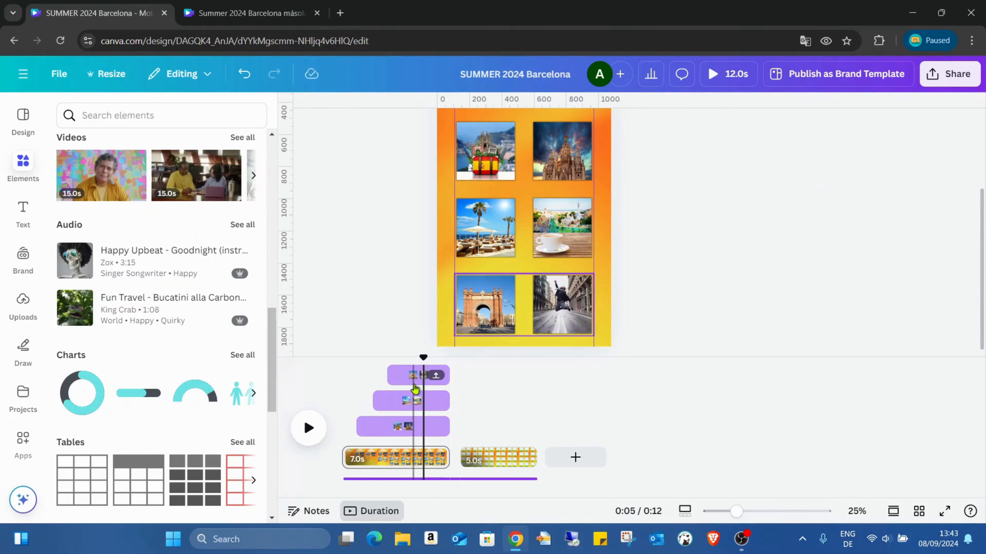
# - Check the entrance animation settings of the bottom, middle and top photo rows on the first page
pyautogui.click(411, 376)
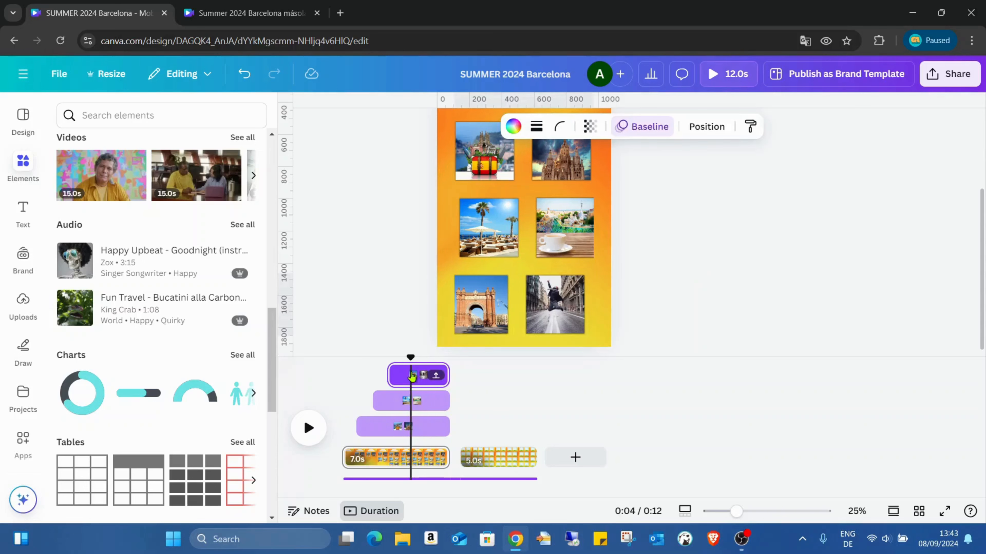
pyautogui.click(641, 126)
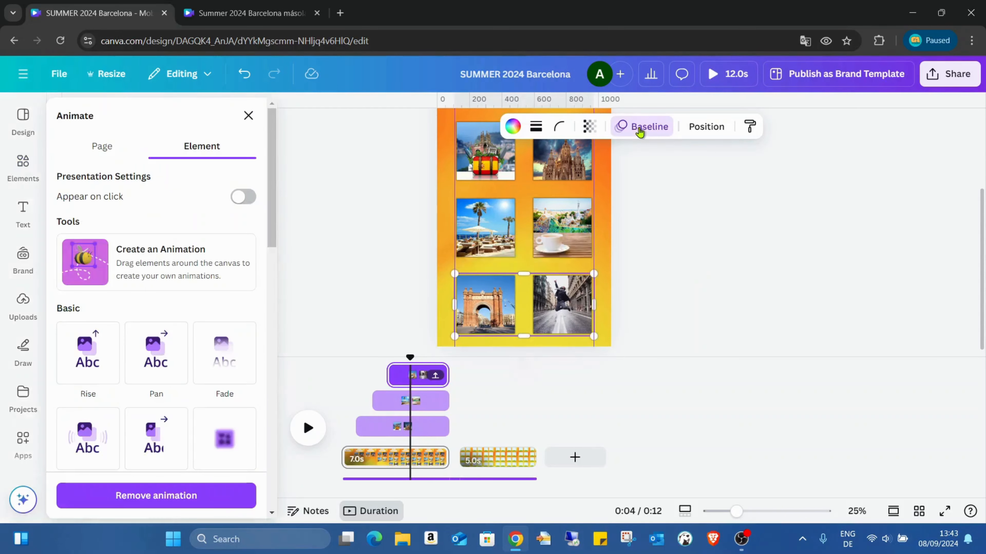
pyautogui.scroll(-3, 226, 272)
pyautogui.scroll(-5, 226, 272)
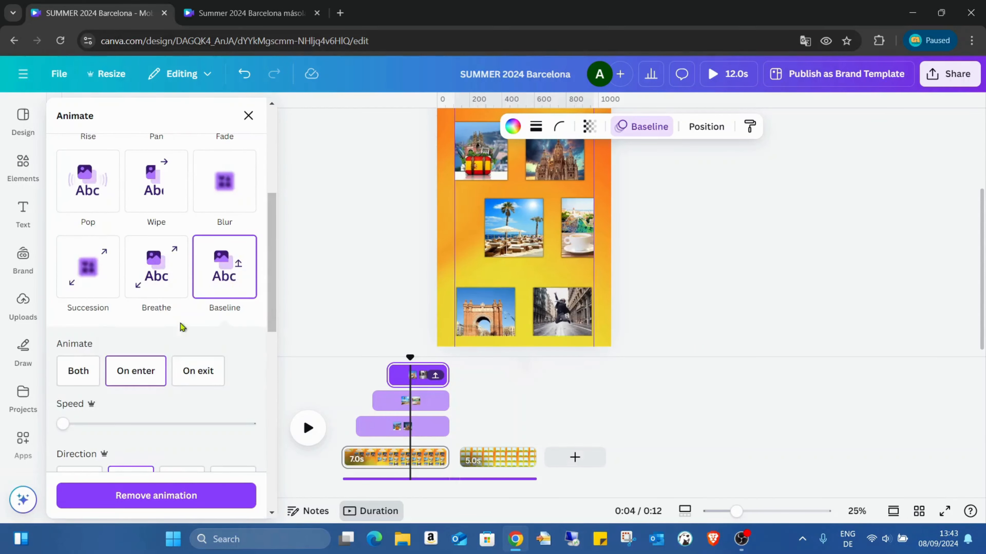
pyautogui.click(403, 402)
pyautogui.click(373, 435)
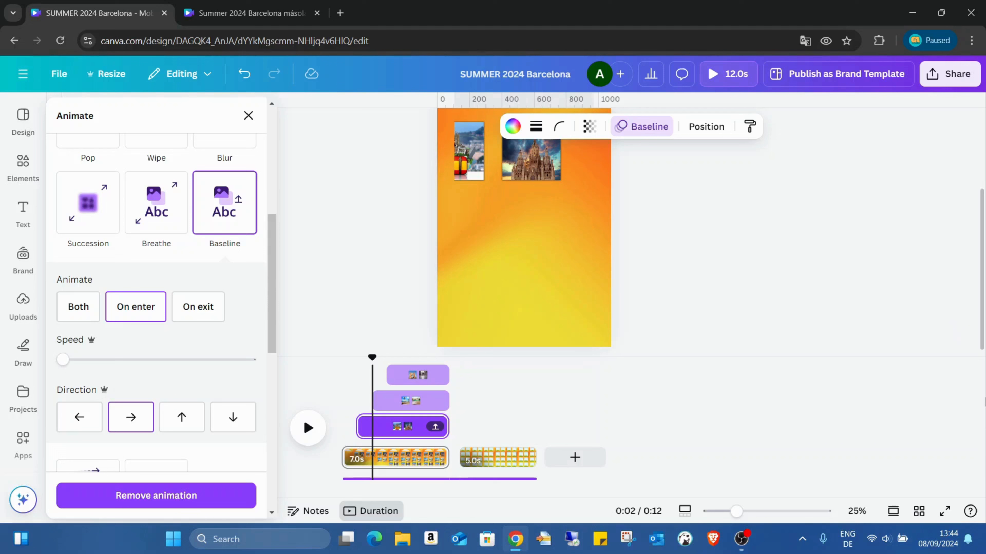
# - Preview the video in full screen again to check how the photo rows enter
pyautogui.click(944, 512)
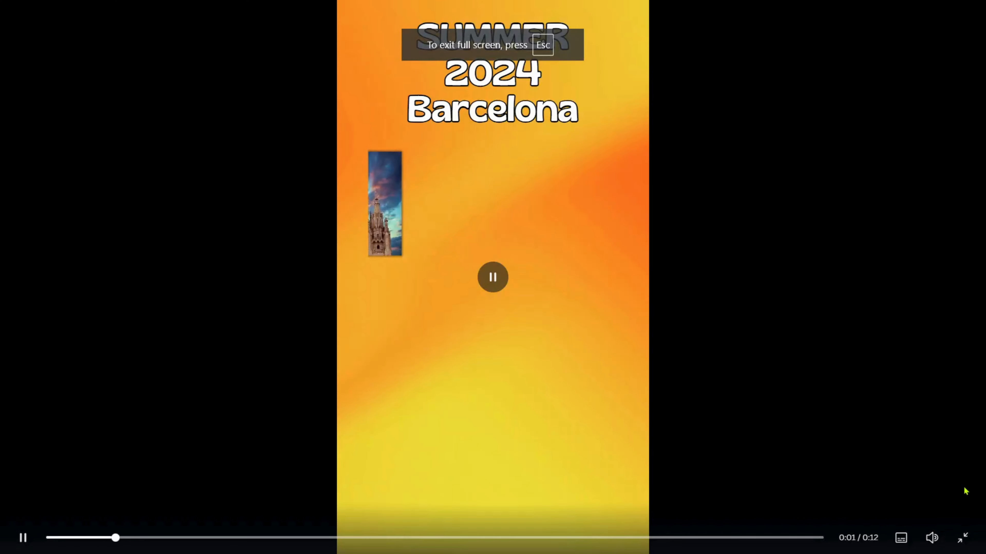